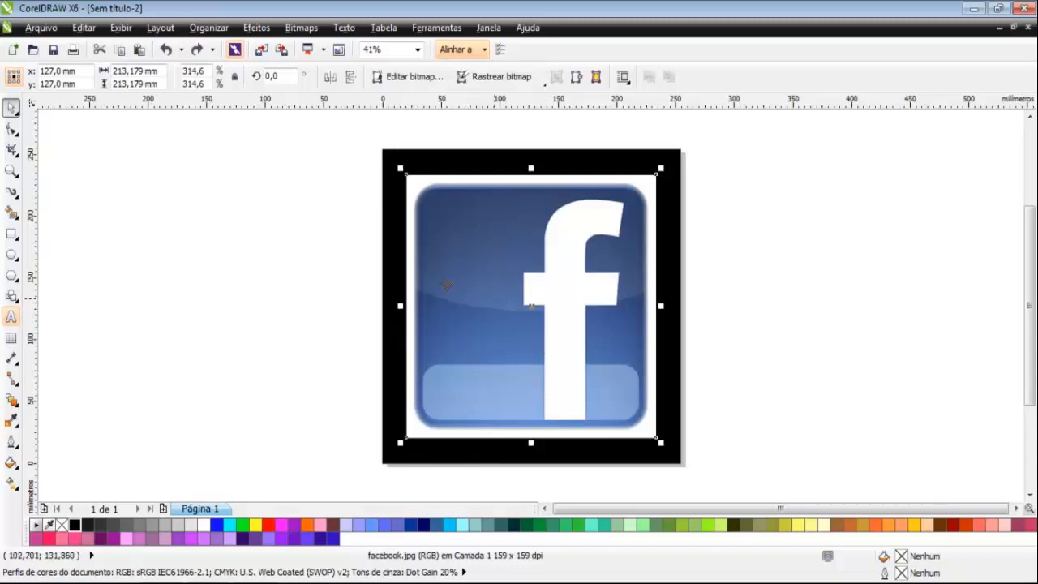
Switch to the open document Sem título-1 and select the pink ring image
left_click(358, 249)
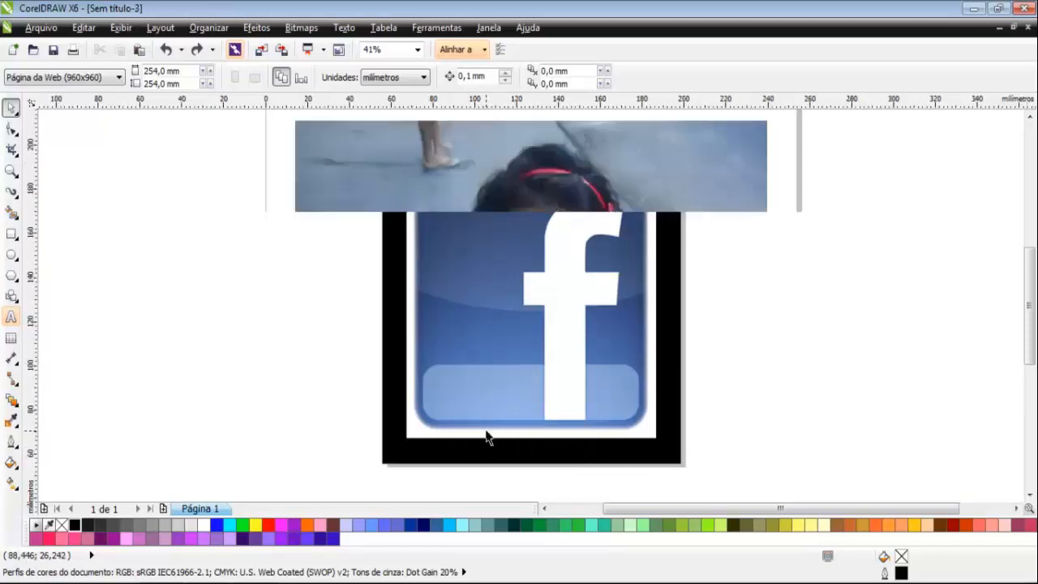
key("ctrl+Tab")
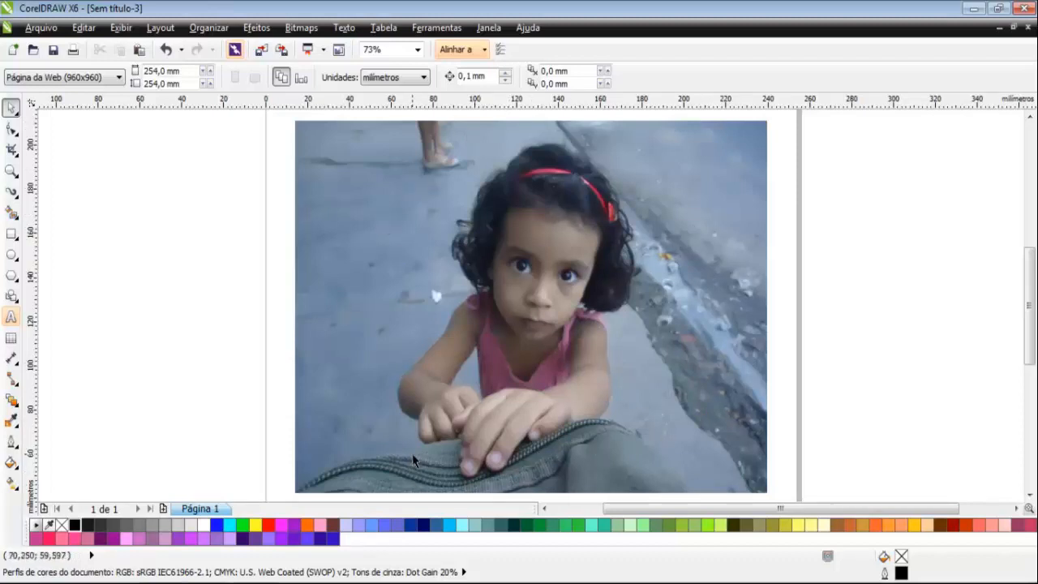
key("ctrl+Tab")
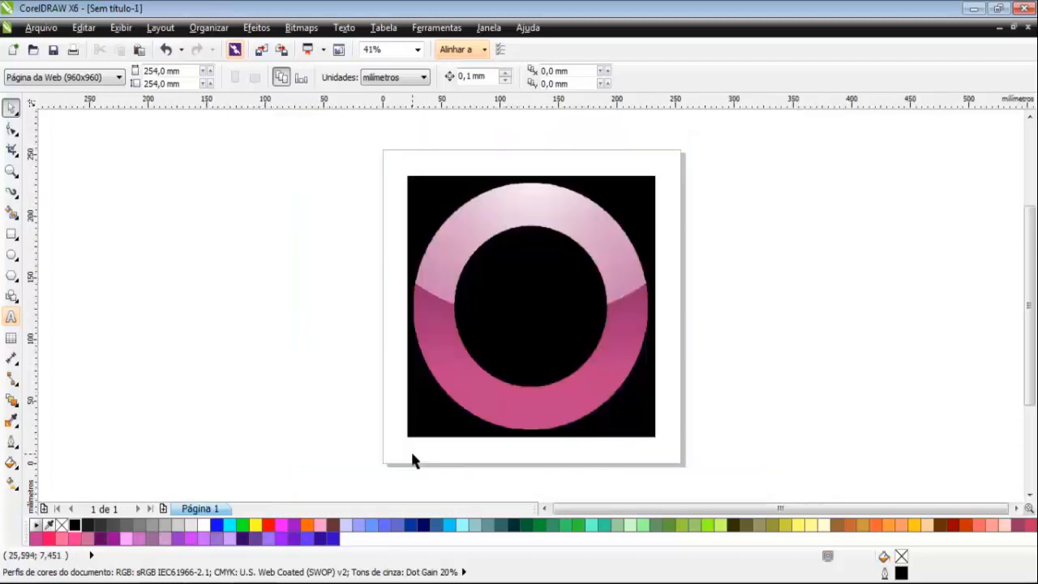
left_click(482, 466)
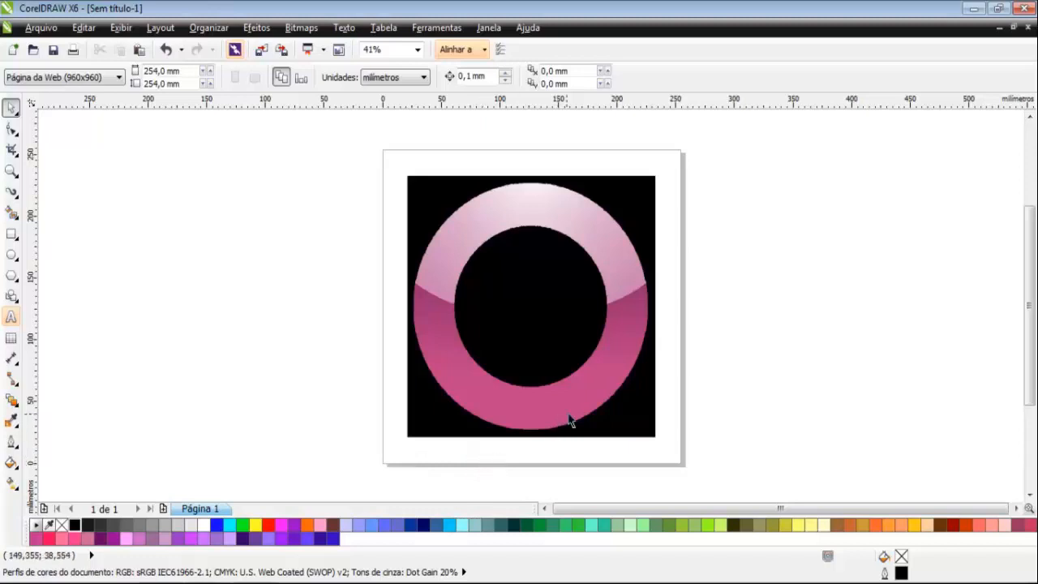
left_click(739, 373)
left_click(441, 203)
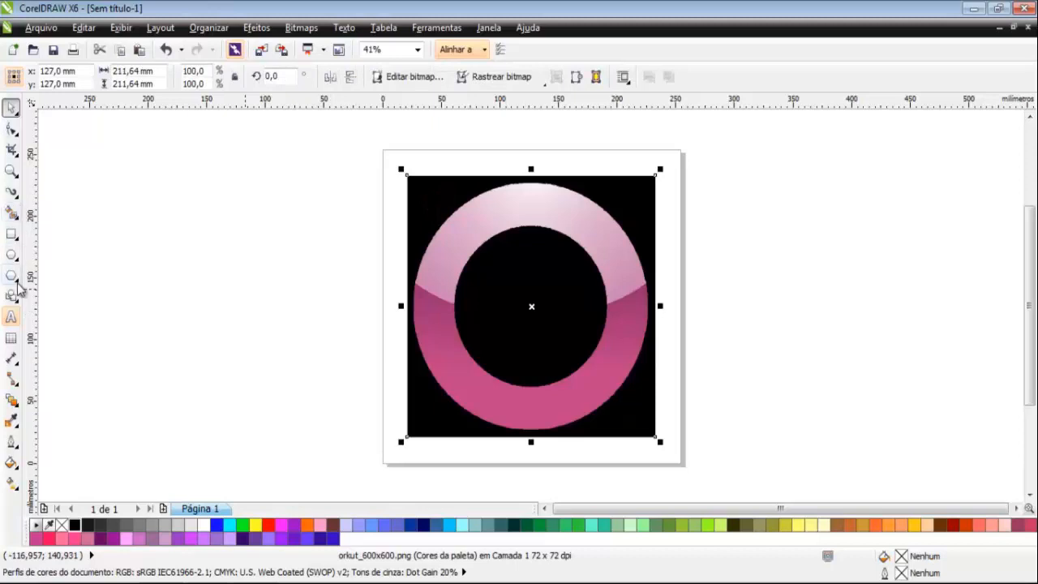
Draw a white-outlined circle about 200 mm in diameter, centred on the page and fitted to the ring's outer edge
left_click(12, 254)
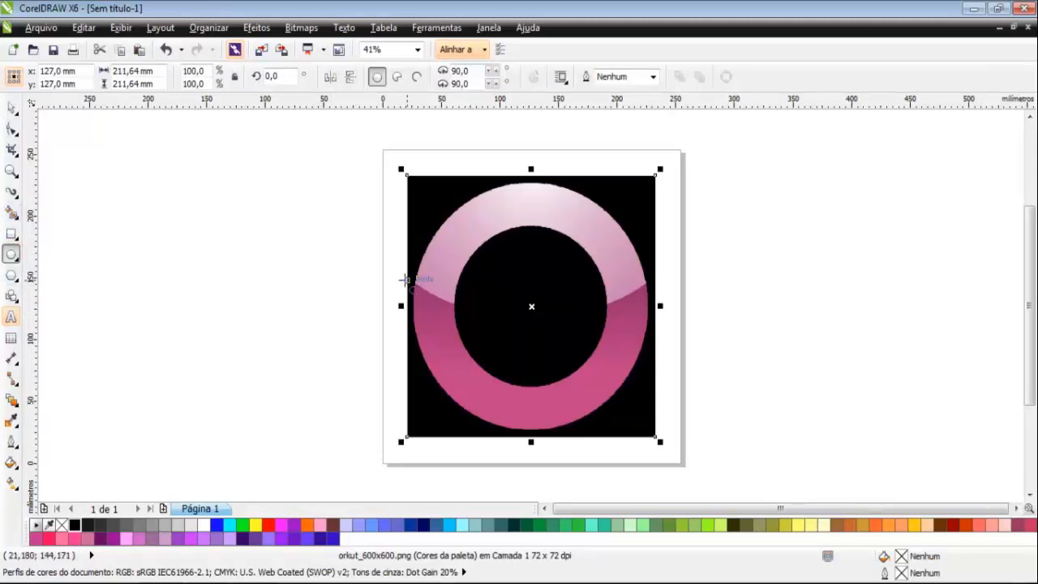
left_click_drag(444, 180, 699, 424)
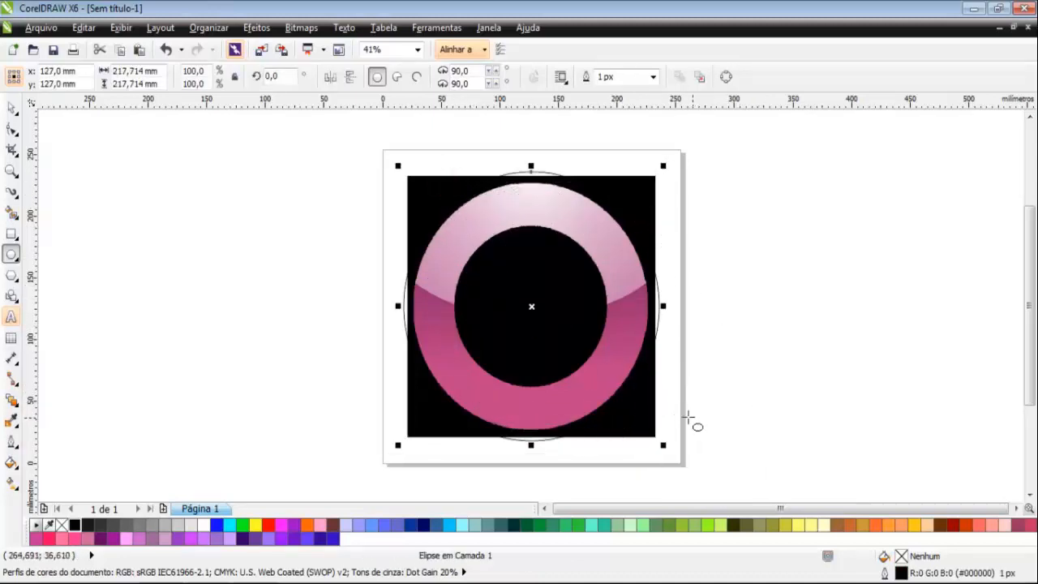
right_click(205, 526)
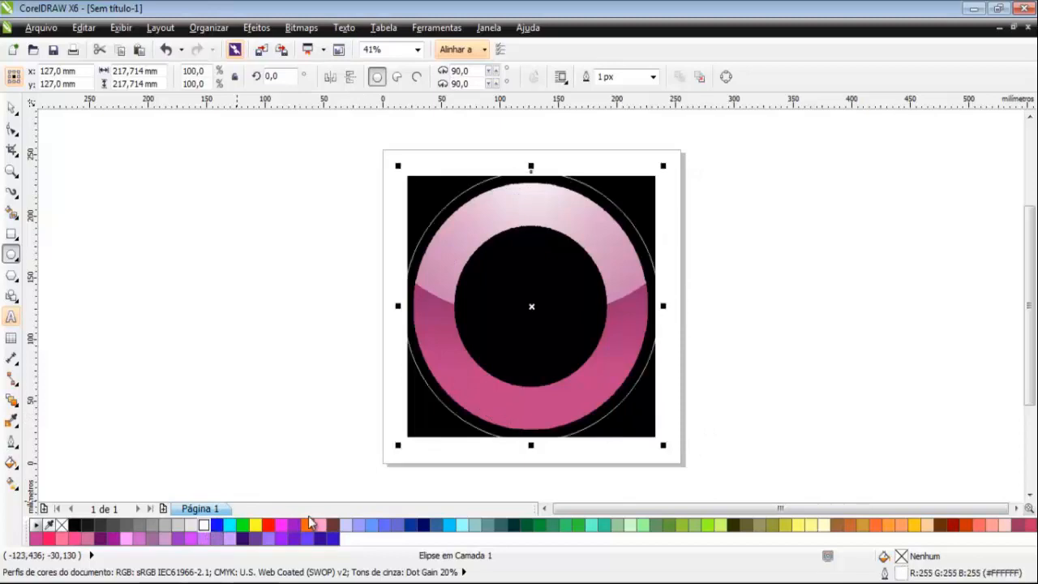
left_click_drag(663, 445, 654, 433)
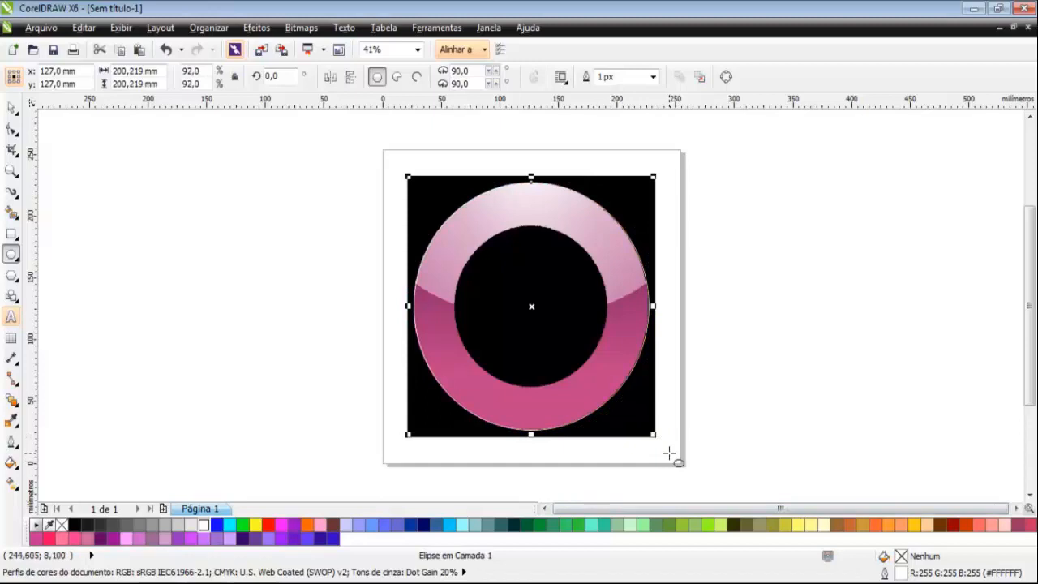
Select the circle together with the ring image and create an intersection of the two
left_click(11, 107)
left_click(219, 248)
left_click(364, 200)
key("ctrl+a")
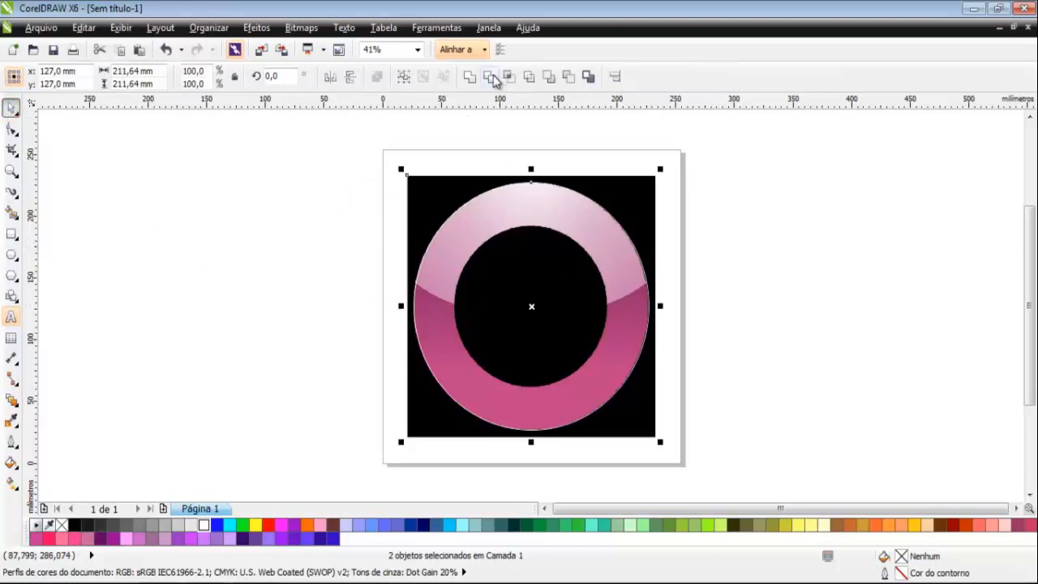
left_click(509, 77)
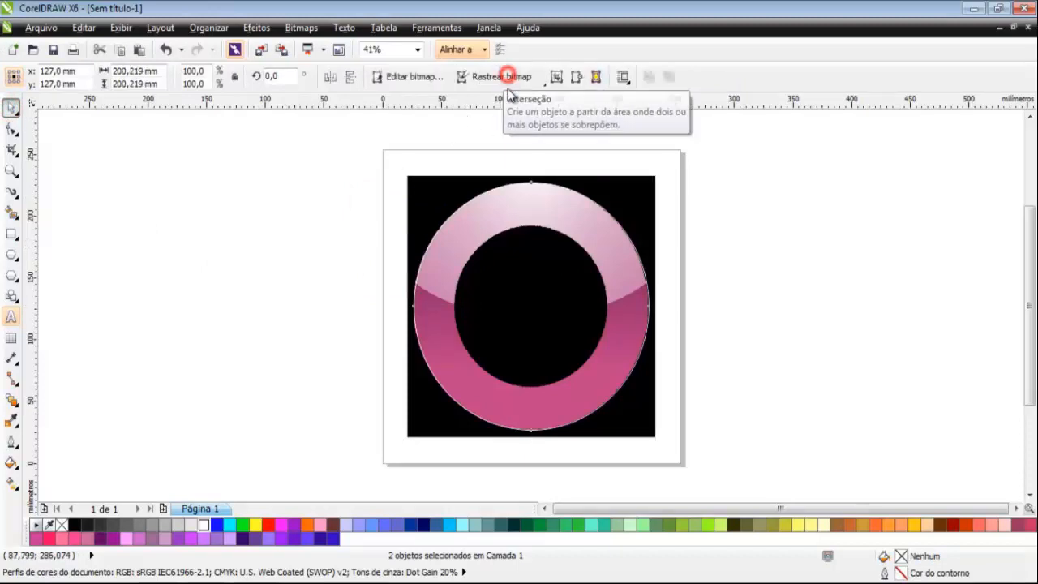
Move the circle and the cropped ring off the original square image and delete that image
left_click_drag(493, 248, 744, 268)
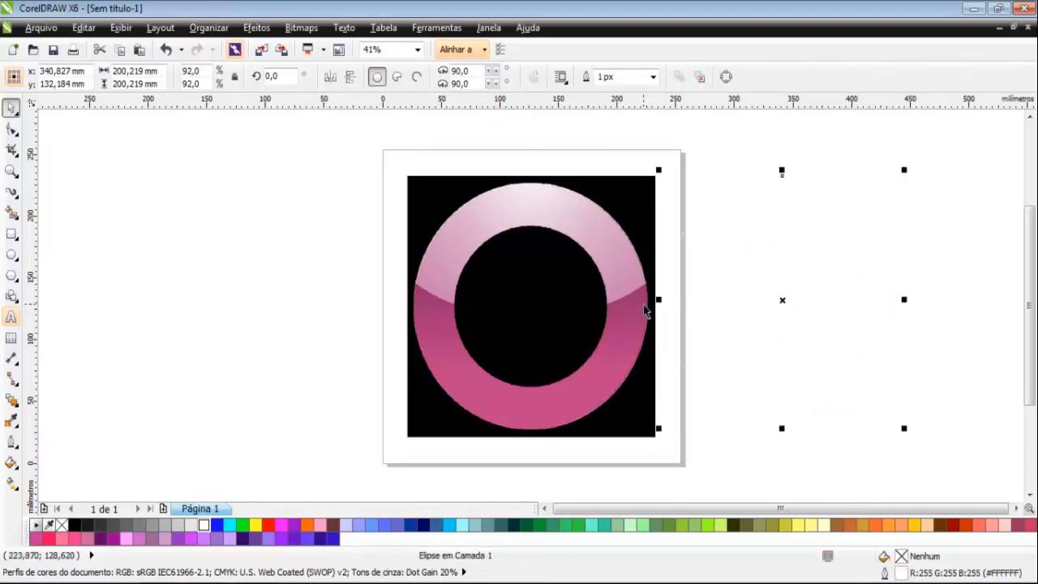
left_click(609, 203)
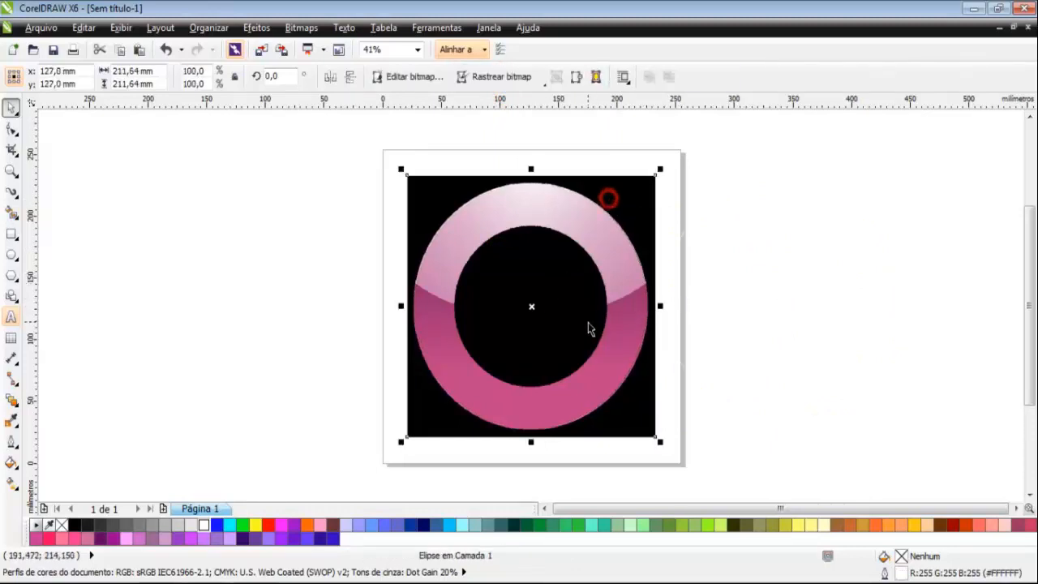
left_click(556, 319)
left_click(592, 241)
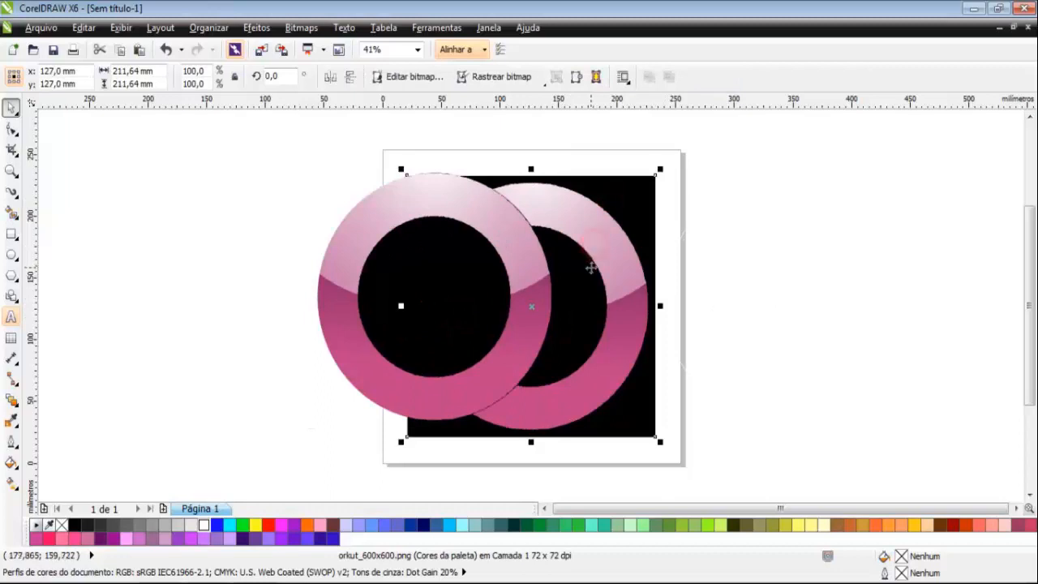
key("Delete")
Centre the cropped ring and the circle on the page, and shrink the circle to about 129 mm around the black centre
left_click(454, 296)
key("p")
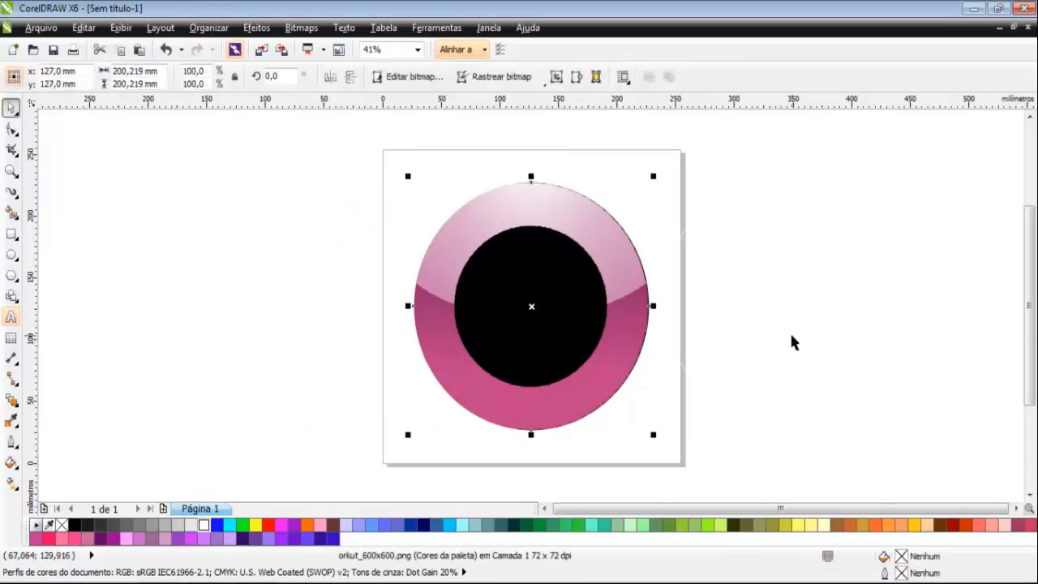
left_click(791, 339)
key("p")
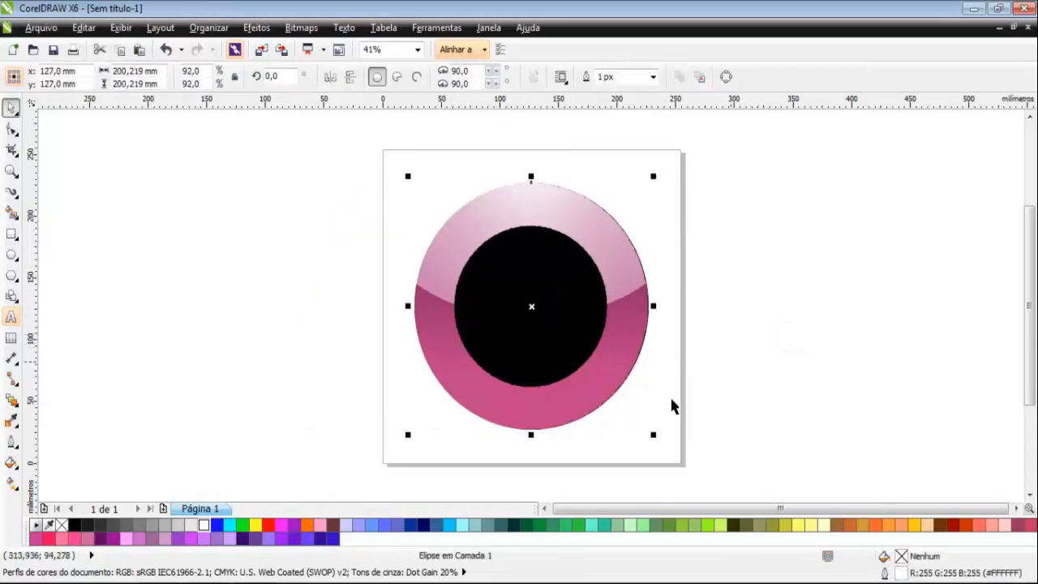
left_click_drag(654, 433, 616, 398)
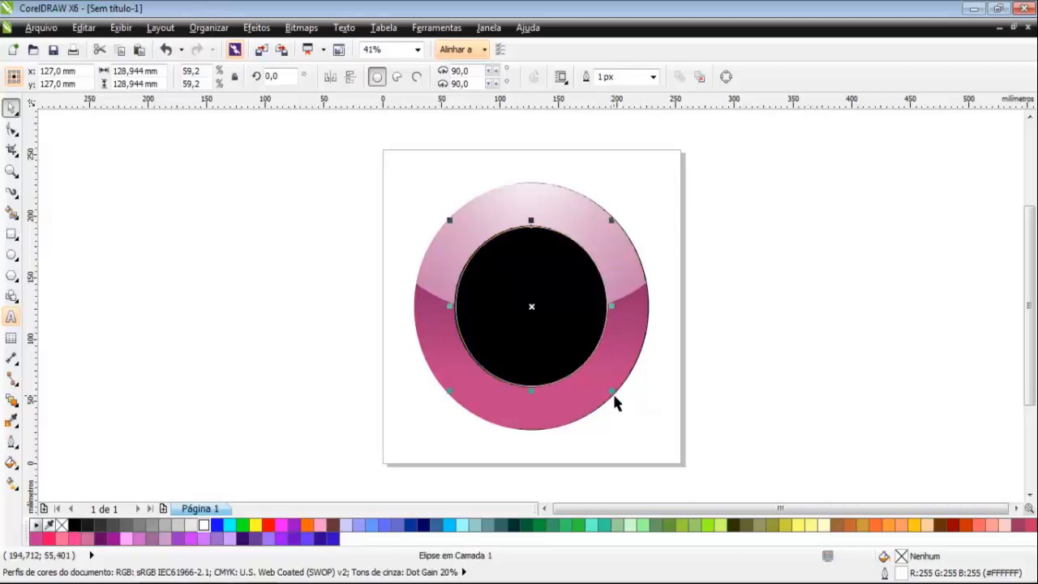
Trim the ring image with the smaller circle to cut out the black centre, and move the circle off the page
left_click_drag(364, 154, 733, 452)
left_click(490, 77)
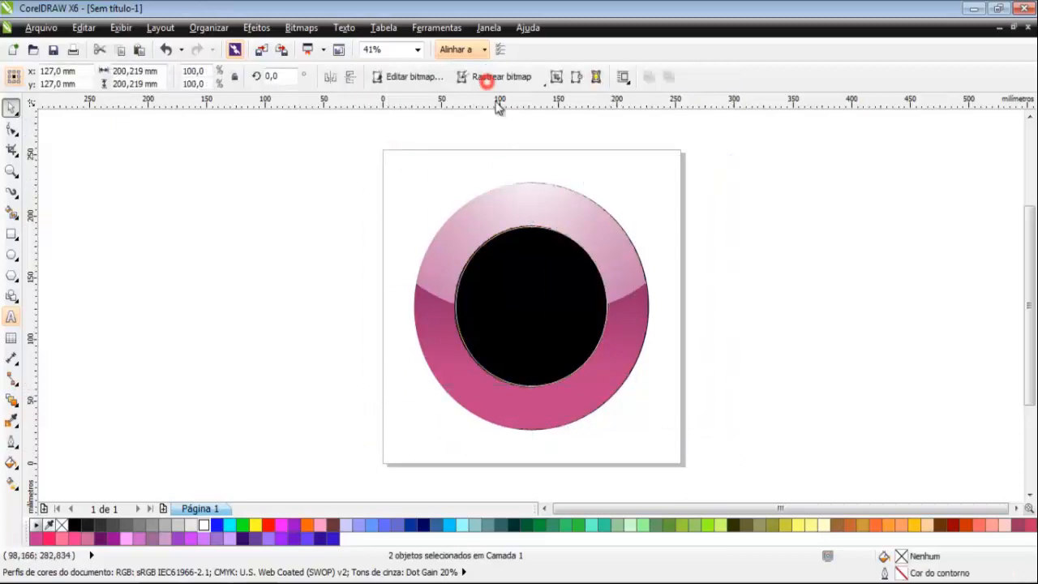
left_click(498, 142)
left_click_drag(540, 359, 282, 332)
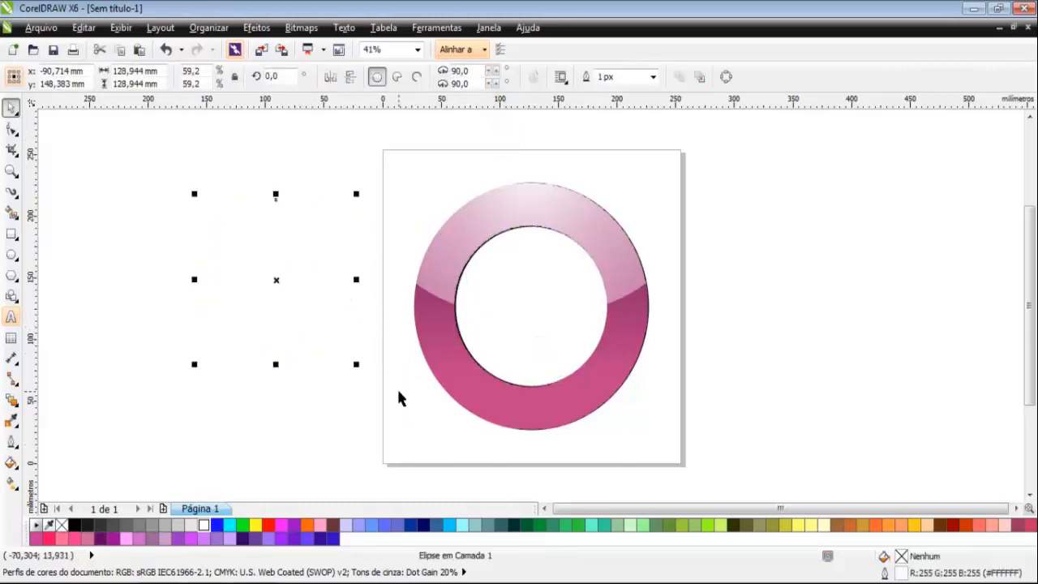
left_click(399, 390)
left_click_drag(397, 151, 767, 479)
left_click(769, 439)
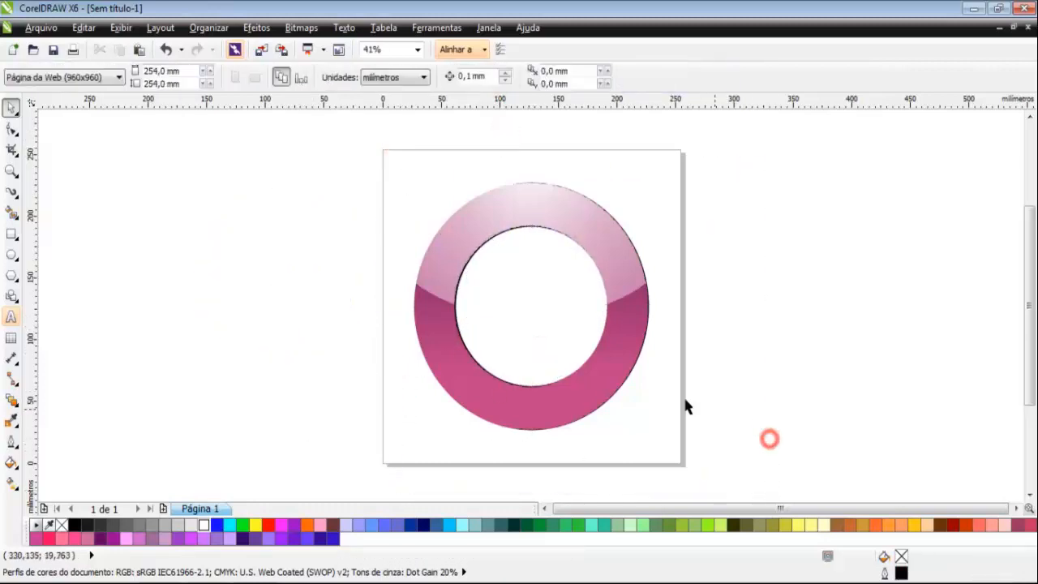
left_click(544, 300)
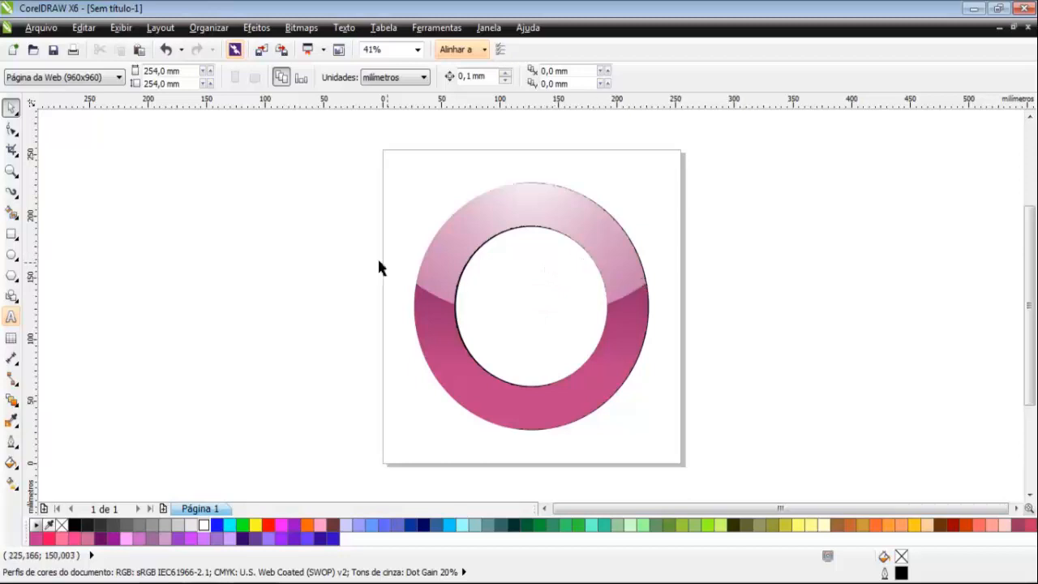
Undo the cropping and trimming back to the 200 mm circle over the original square image, and clear the selection
left_click(349, 277)
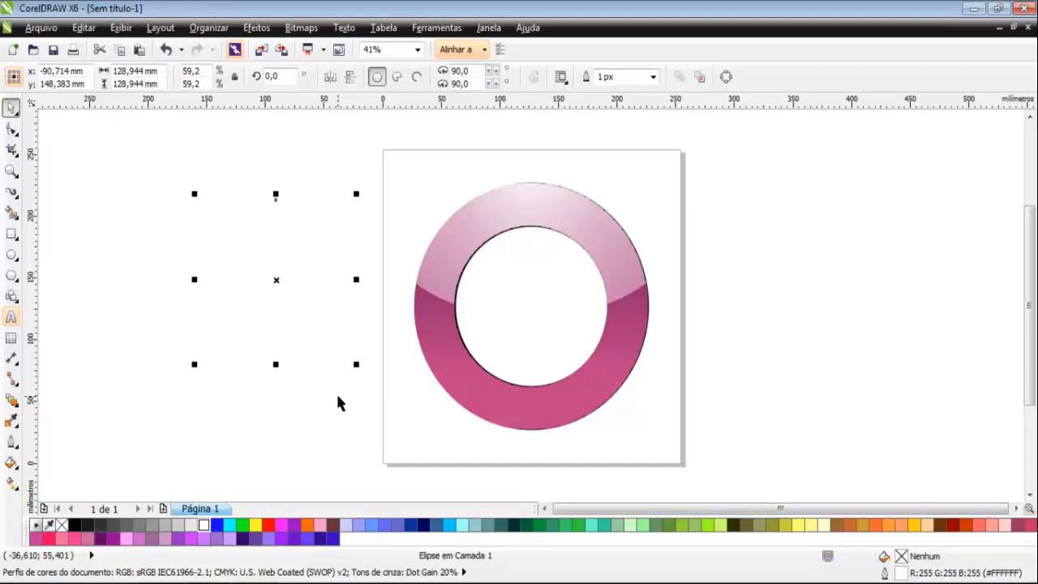
key("p")
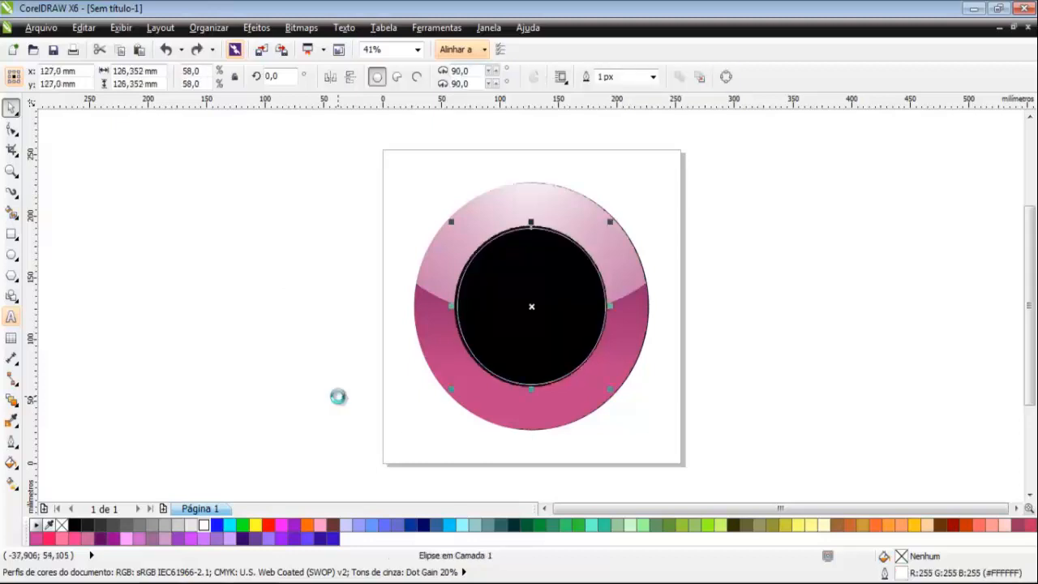
key("ctrl+z")
key("ctrl+z")
key("ctrl+z")
key("ctrl+z")
key("ctrl+z")
key("ctrl+z")
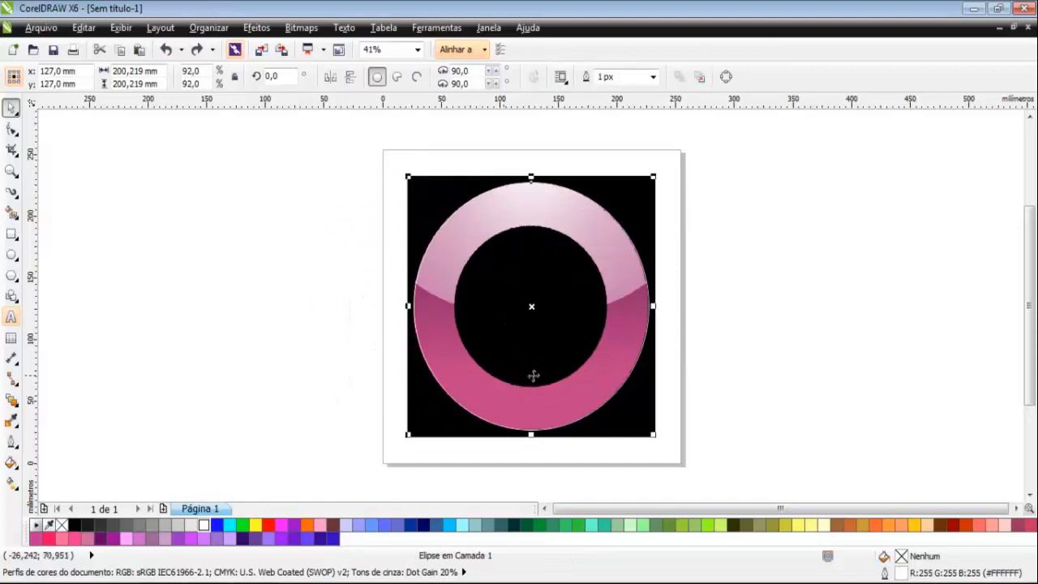
key("Escape")
left_click(283, 232)
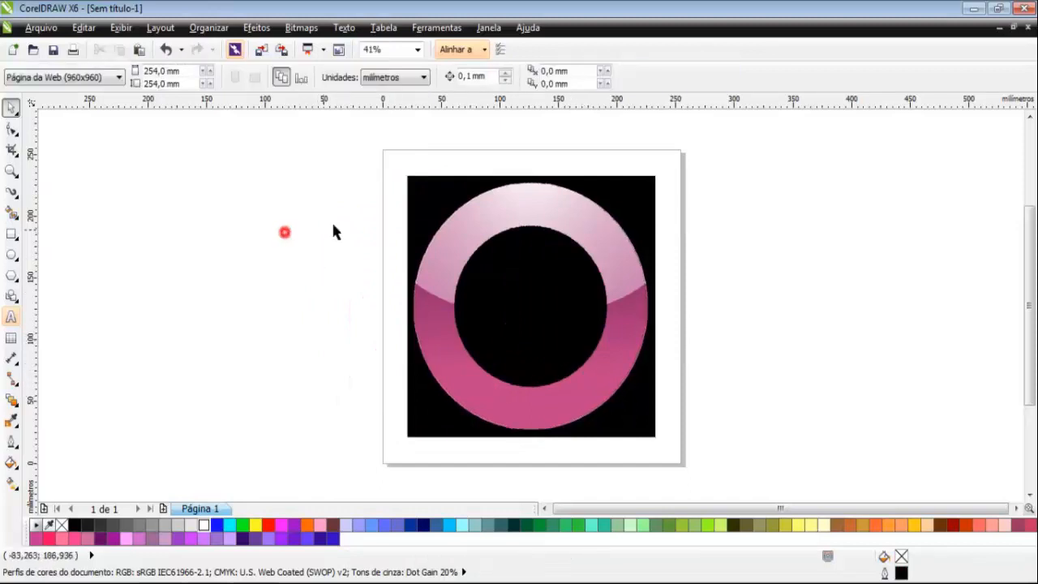
Try selecting the image and the circle together with a marquee that encloses both completely, and clear the selection
left_click_drag(359, 128, 732, 430)
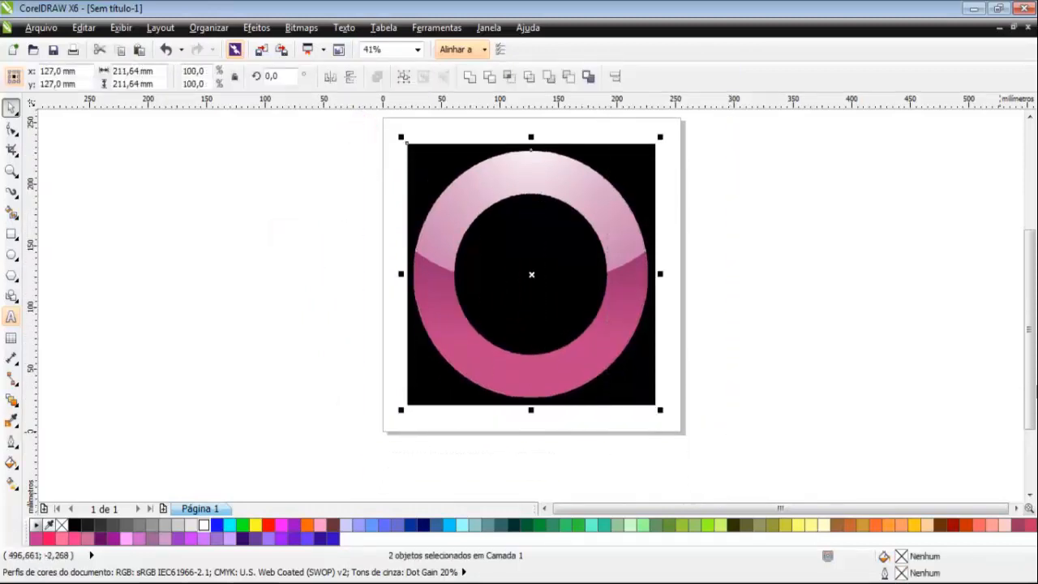
scroll(1027, 370, "up", 2)
left_click(929, 398)
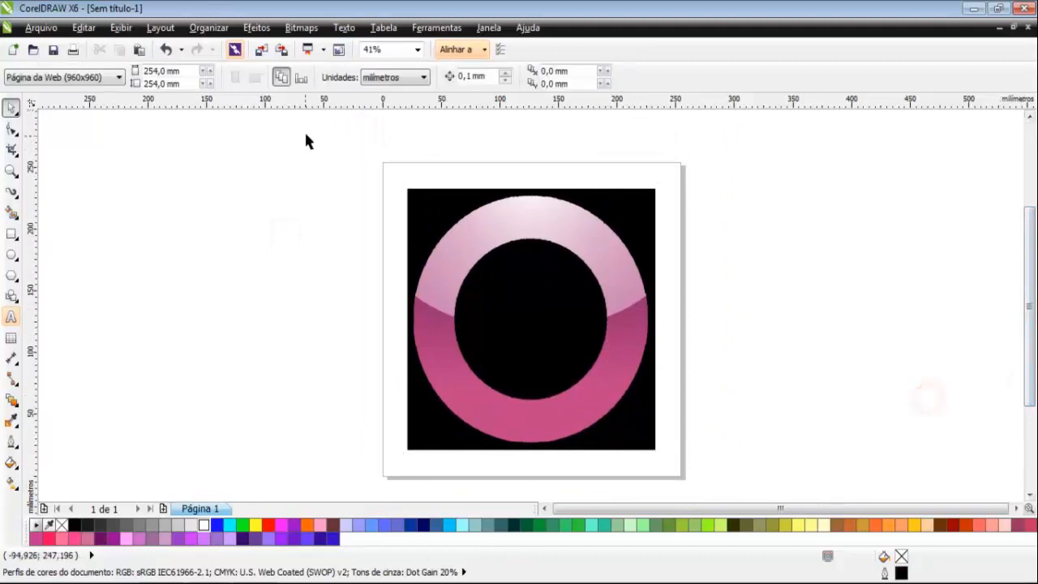
left_click_drag(305, 132, 766, 501)
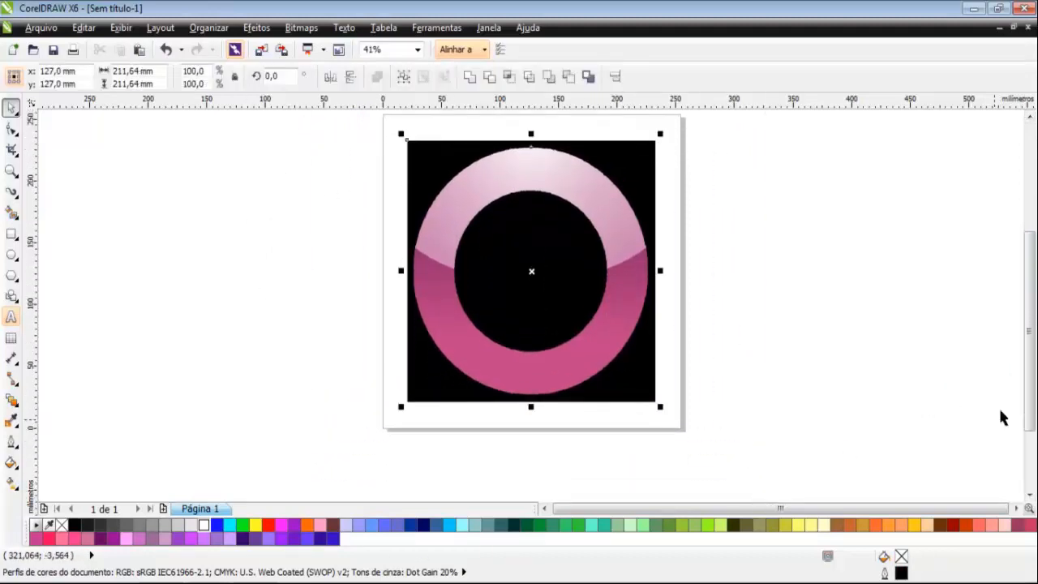
left_click_drag(1028, 391, 1013, 348)
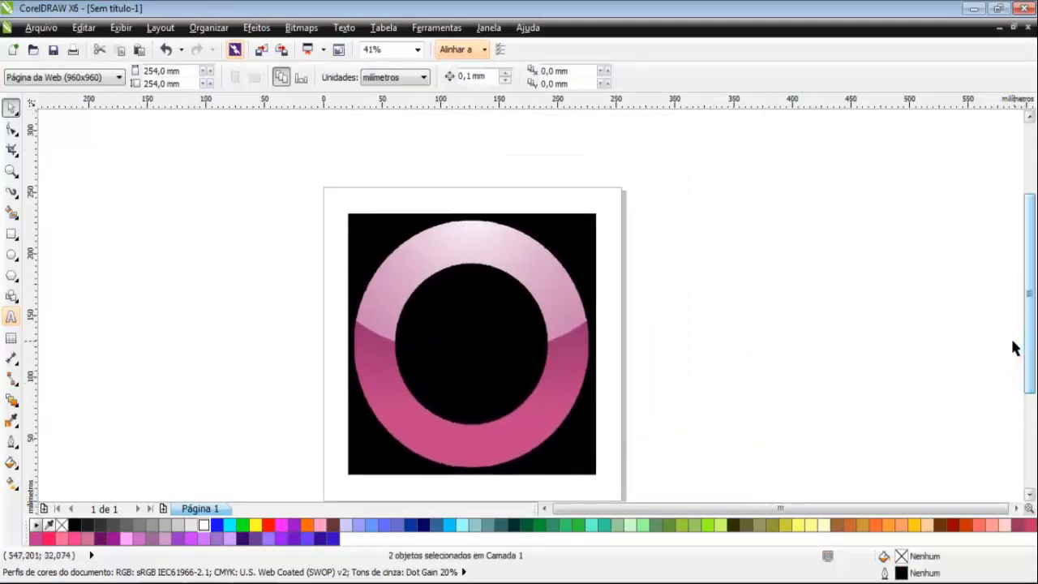
scroll(864, 376, "left", 2)
left_click(803, 368)
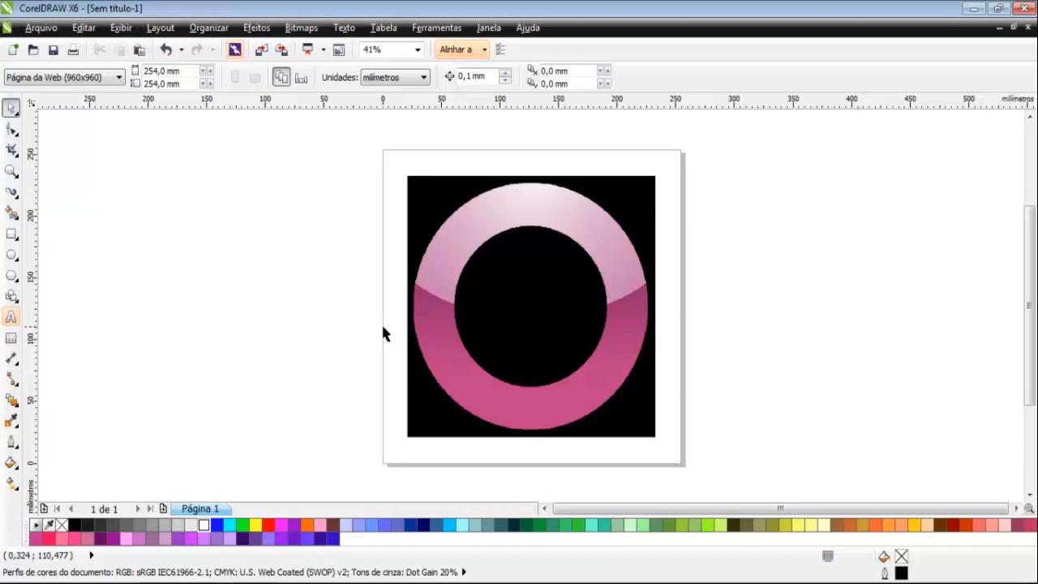
left_click(422, 195)
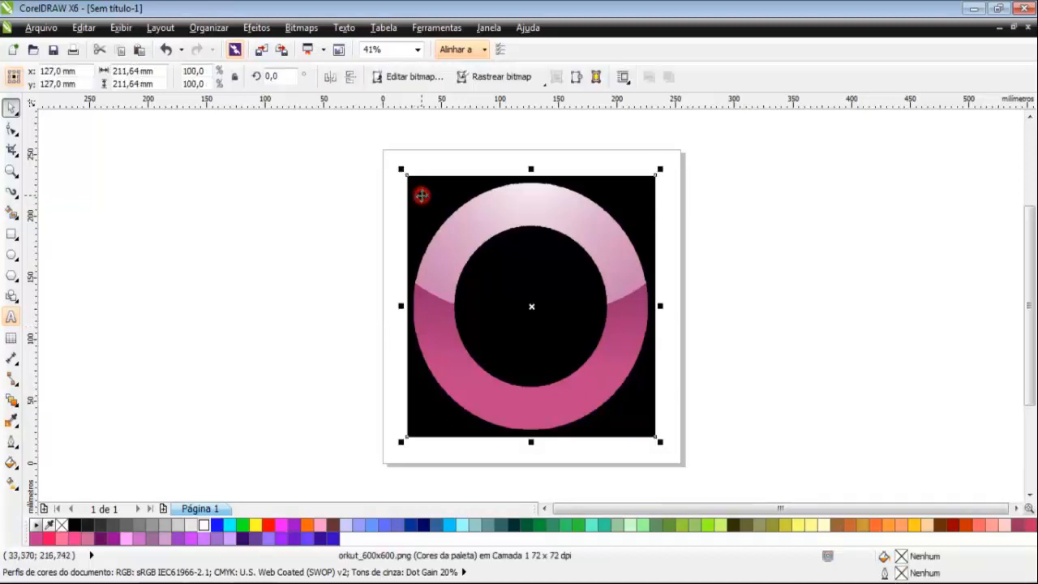
left_click(367, 199)
left_click_drag(445, 302, 686, 470)
left_click(359, 149)
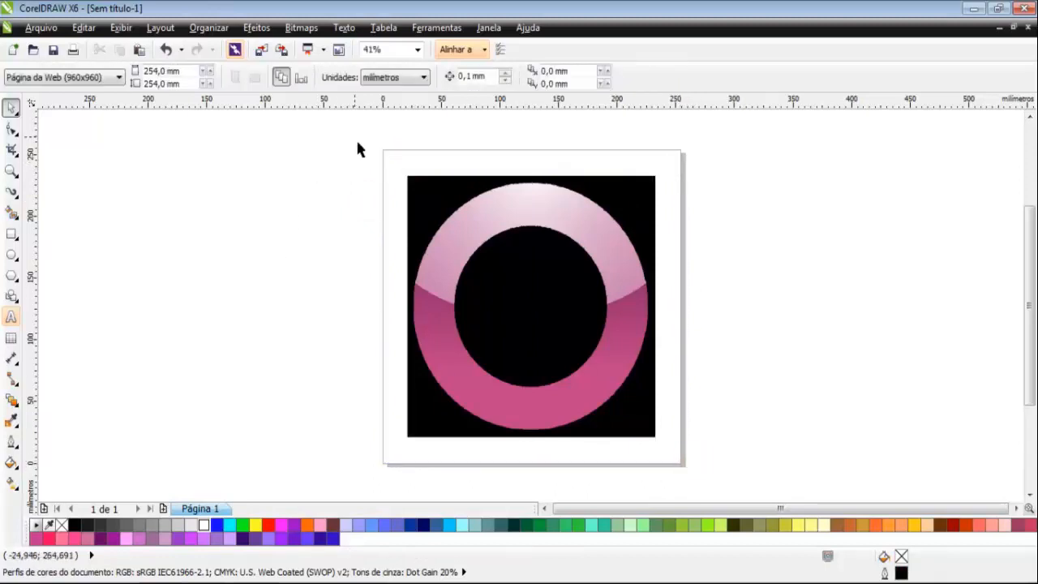
left_click_drag(382, 178, 689, 466)
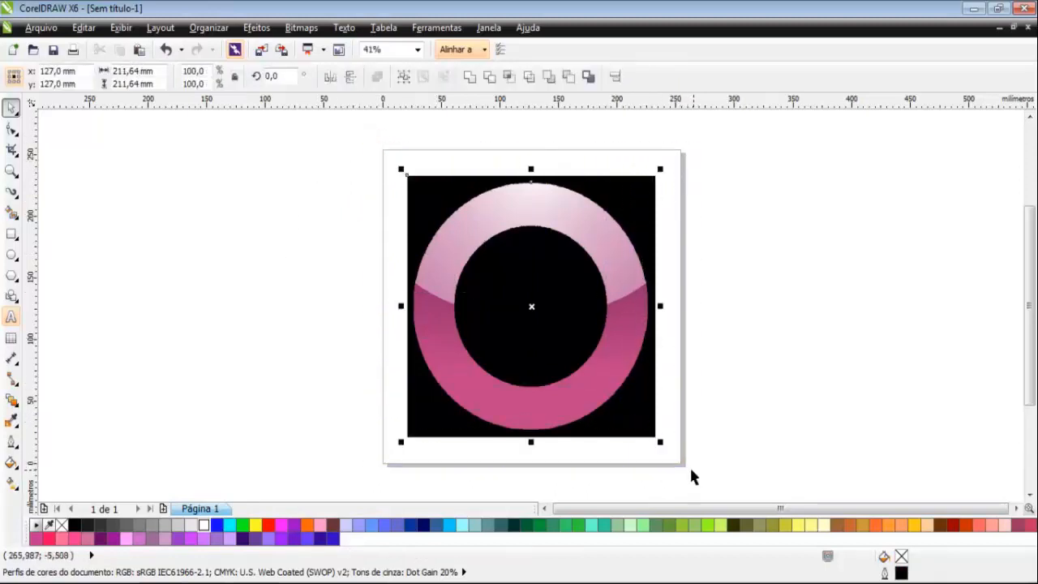
left_click(344, 294)
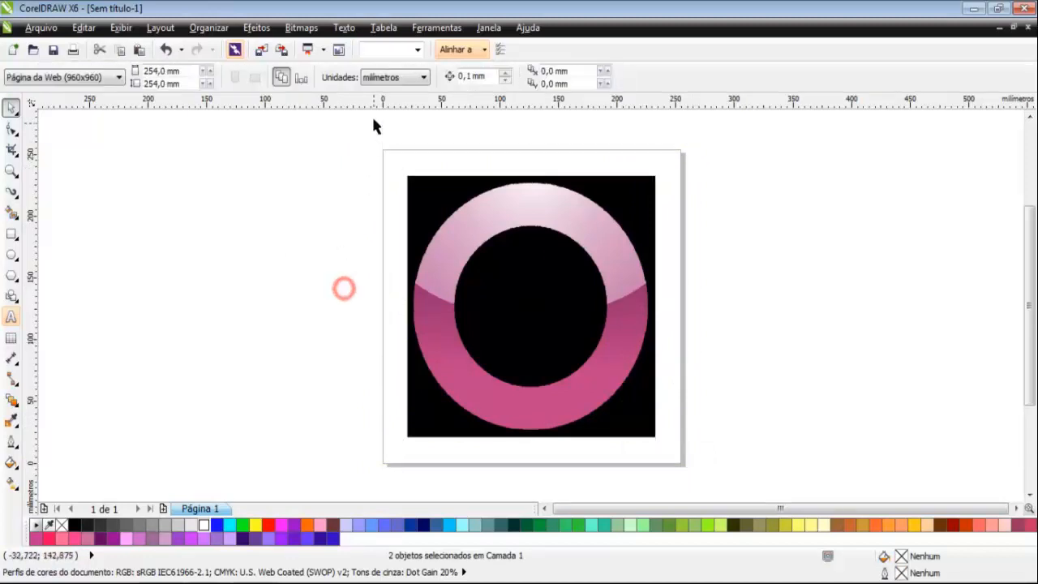
left_click_drag(367, 141, 706, 475)
left_click(707, 475)
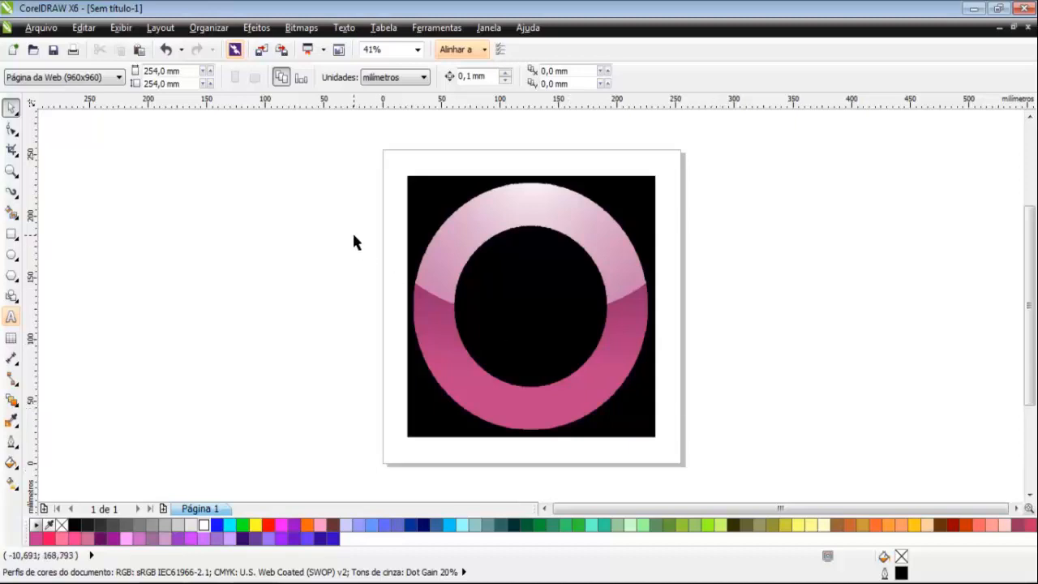
Select the square ring image and open the bitmap colour mask settings for it
left_click(449, 195)
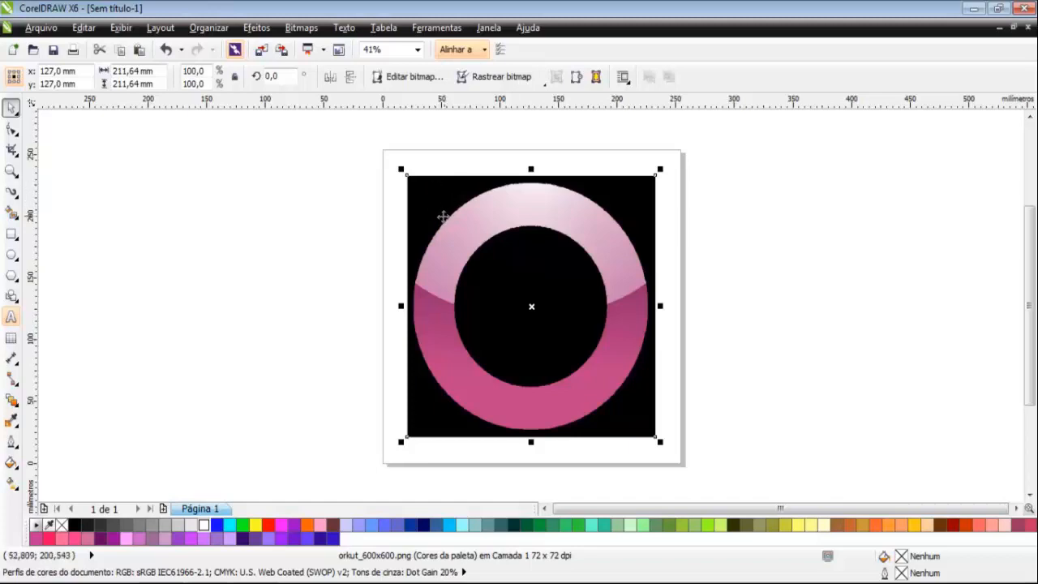
left_click(386, 163)
left_click(418, 193)
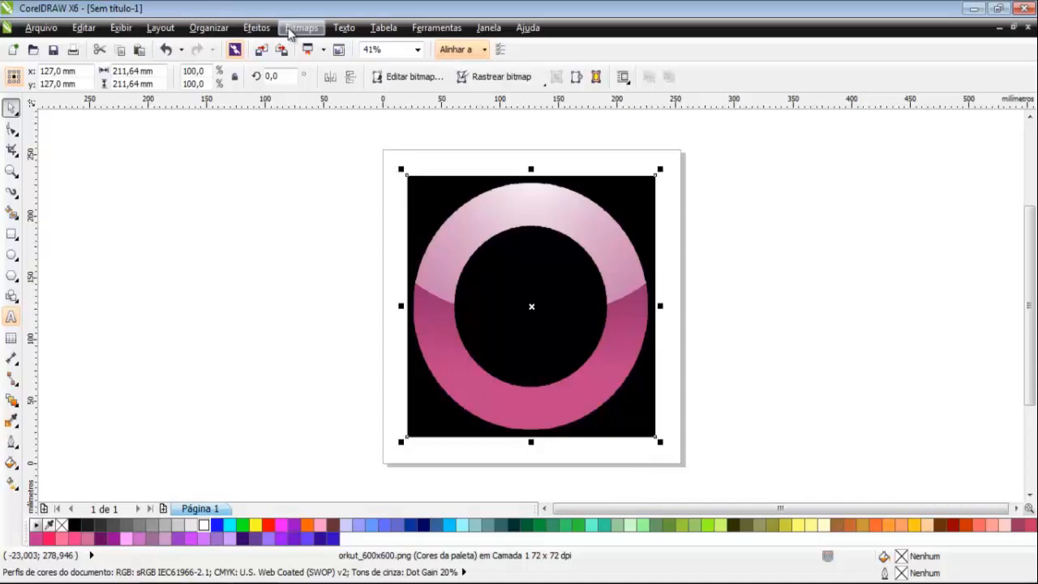
left_click(291, 31)
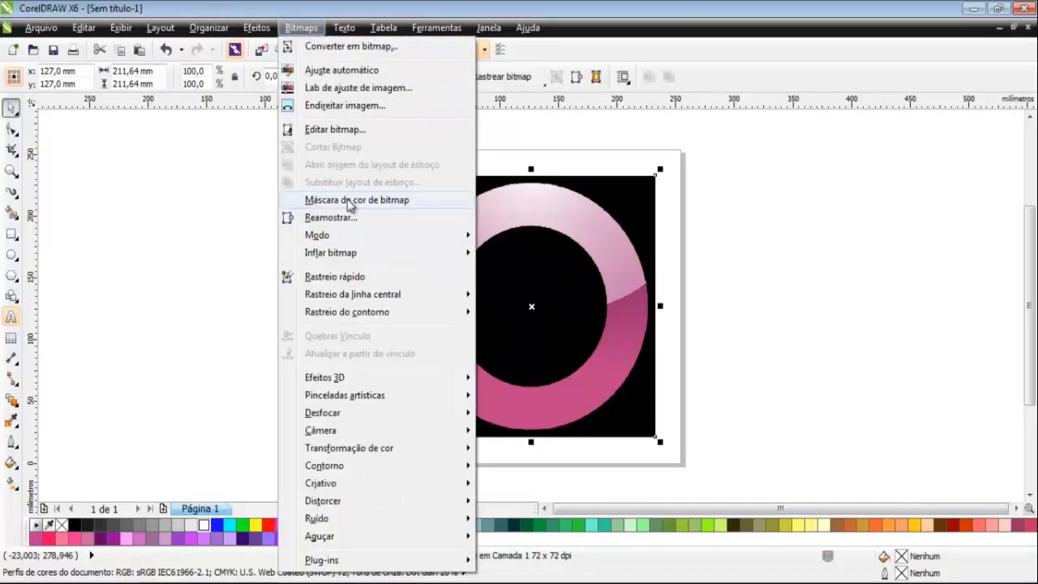
left_click(381, 203)
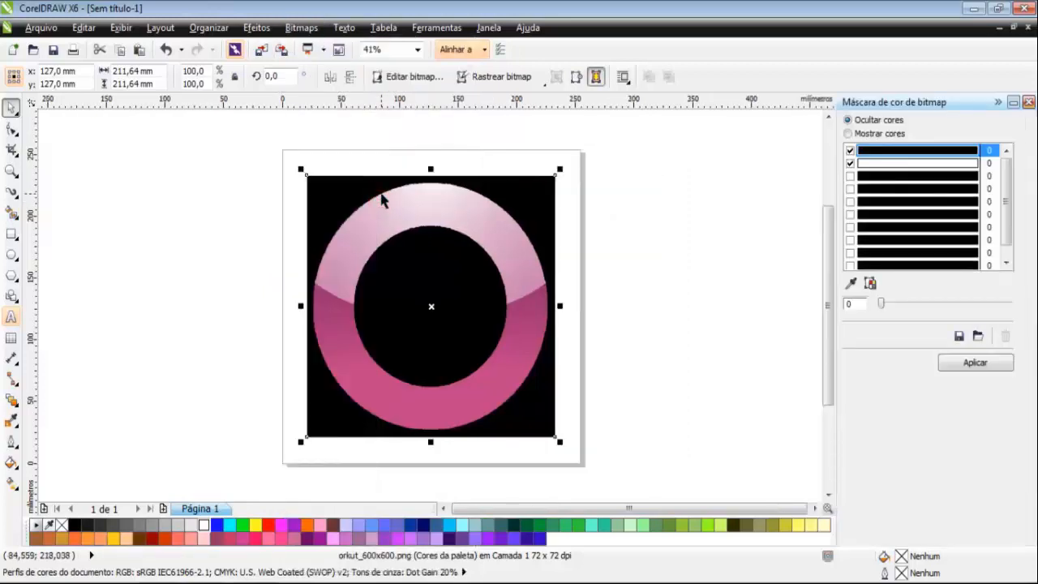
Set the mask to hide only black, leaving white unticked, and sample the black from the image's corner
left_click(848, 150)
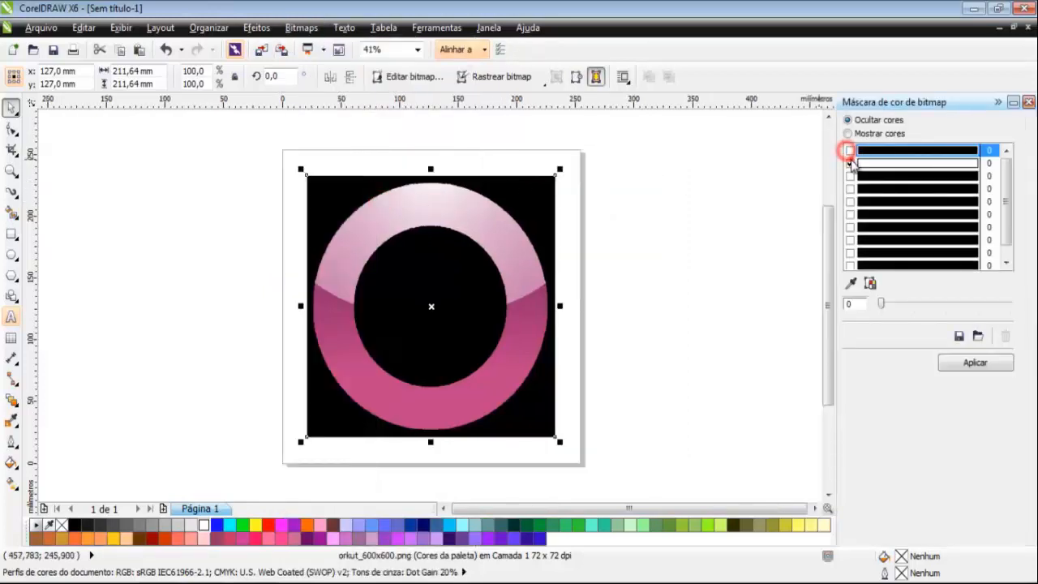
left_click(849, 150)
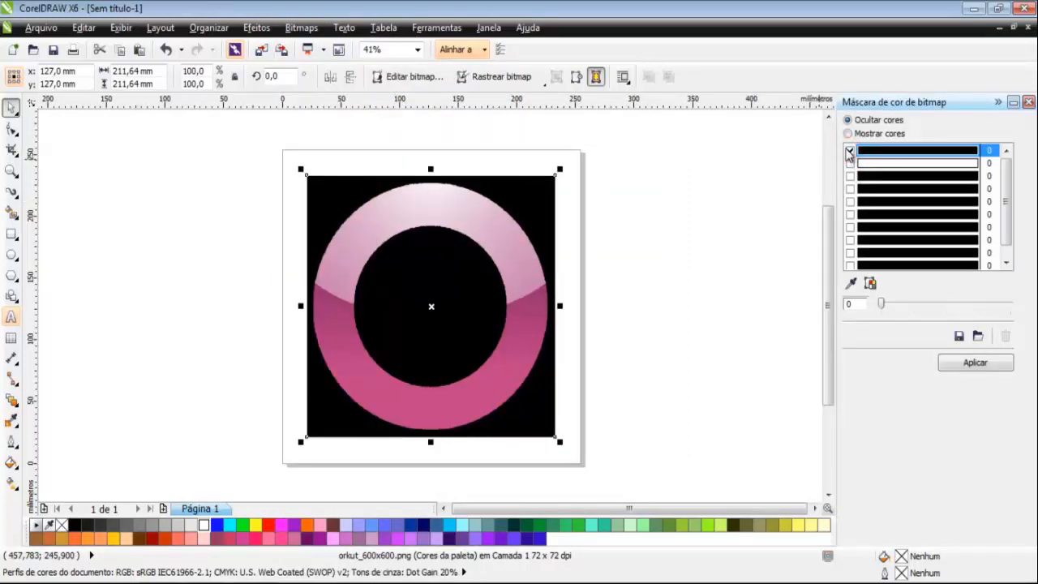
left_click(849, 150)
left_click(850, 150)
left_click(852, 284)
left_click(537, 215)
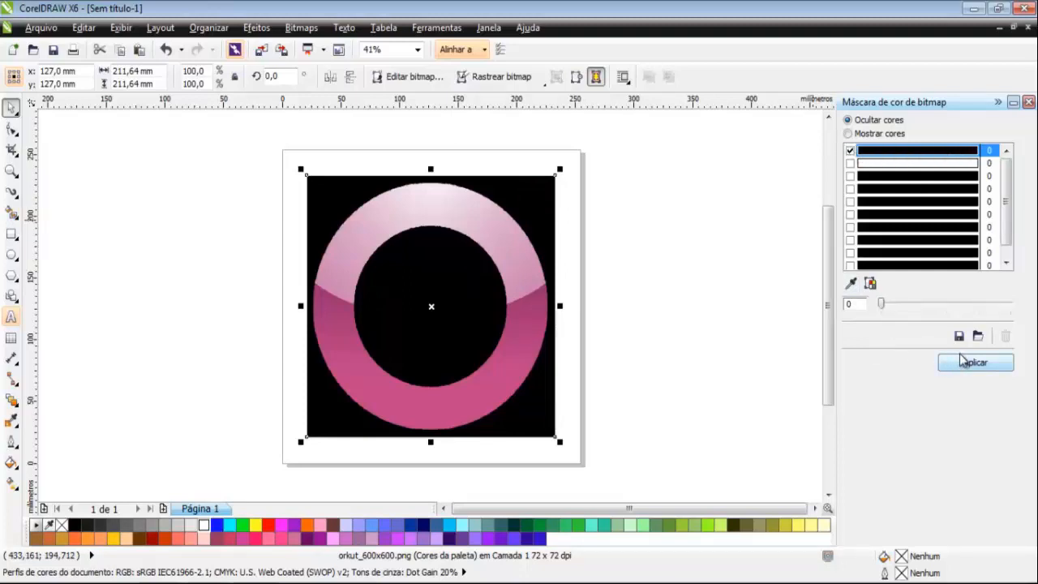
Set the black mask colour's tolerance to 10 and apply it, replacing the image's existing mask
left_click_drag(883, 307, 897, 304)
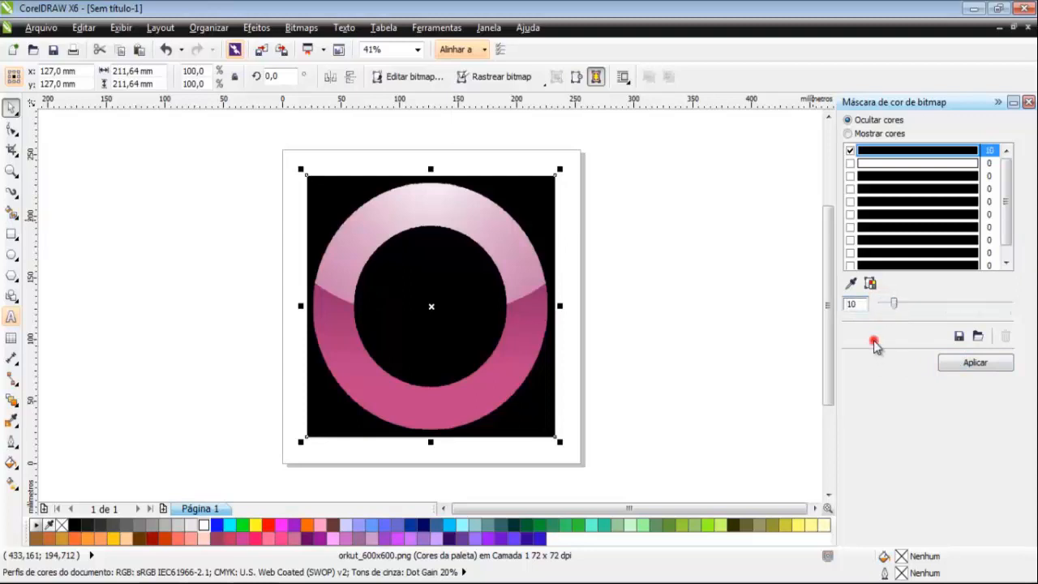
left_click(961, 365)
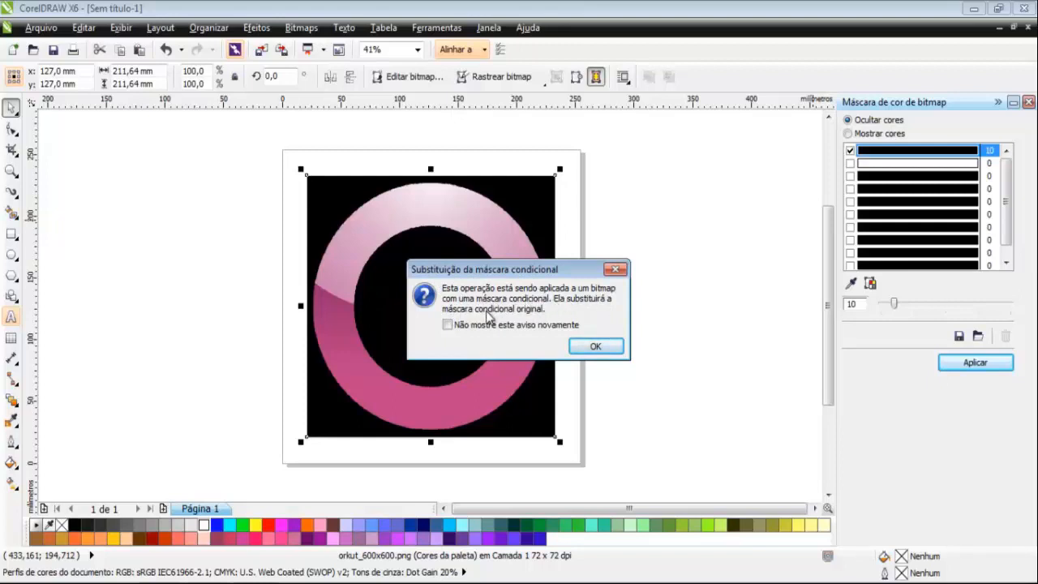
left_click(605, 349)
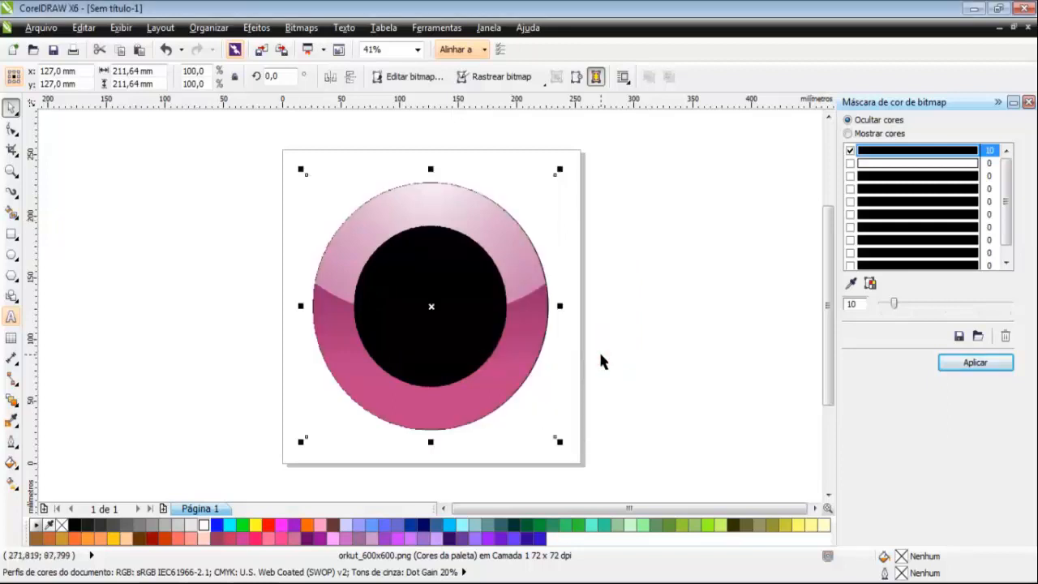
Move the circular copy with the black centre away from the masked ring and delete it
left_click(600, 355)
left_click_drag(438, 275, 434, 345)
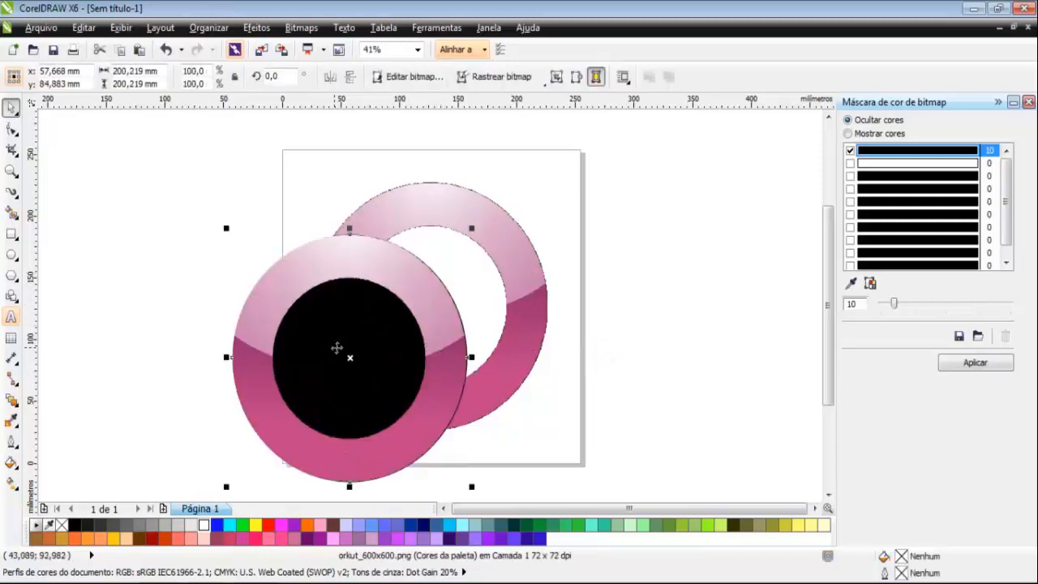
key("Delete")
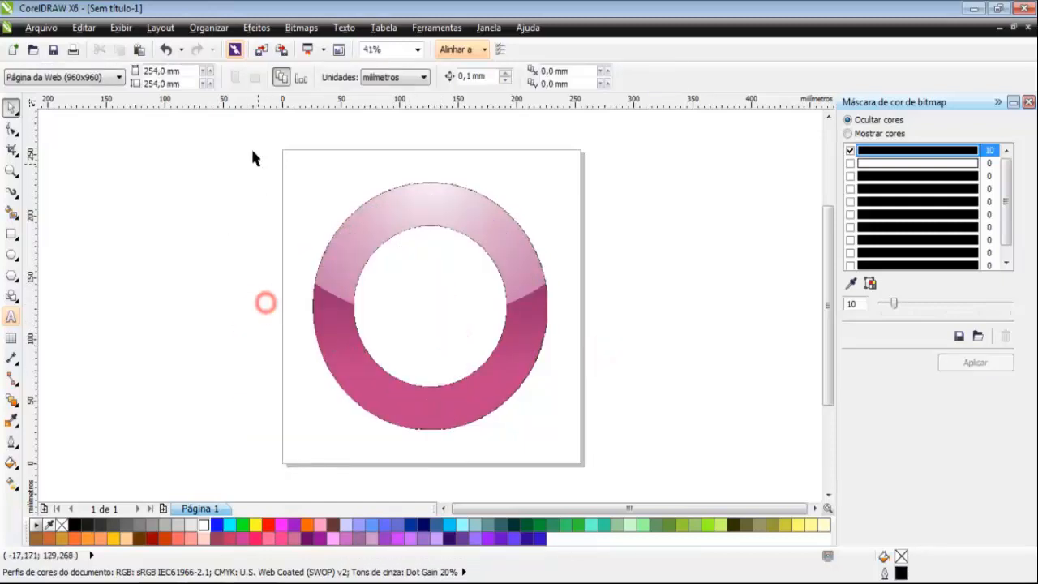
mouse_move(249, 121)
left_mouse_down()
mouse_move(331, 267)
mouse_move(640, 446)
mouse_move(640, 477)
mouse_move(199, 157)
mouse_move(237, 127)
mouse_move(409, 308)
mouse_move(607, 468)
mouse_move(528, 435)
mouse_move(259, 128)
mouse_move(600, 431)
mouse_move(630, 491)
mouse_move(632, 474)
mouse_move(382, 312)
mouse_move(267, 120)
mouse_move(430, 336)
mouse_move(576, 375)
left_mouse_up()
left_click(626, 444)
left_click_drag(627, 525, 627, 447)
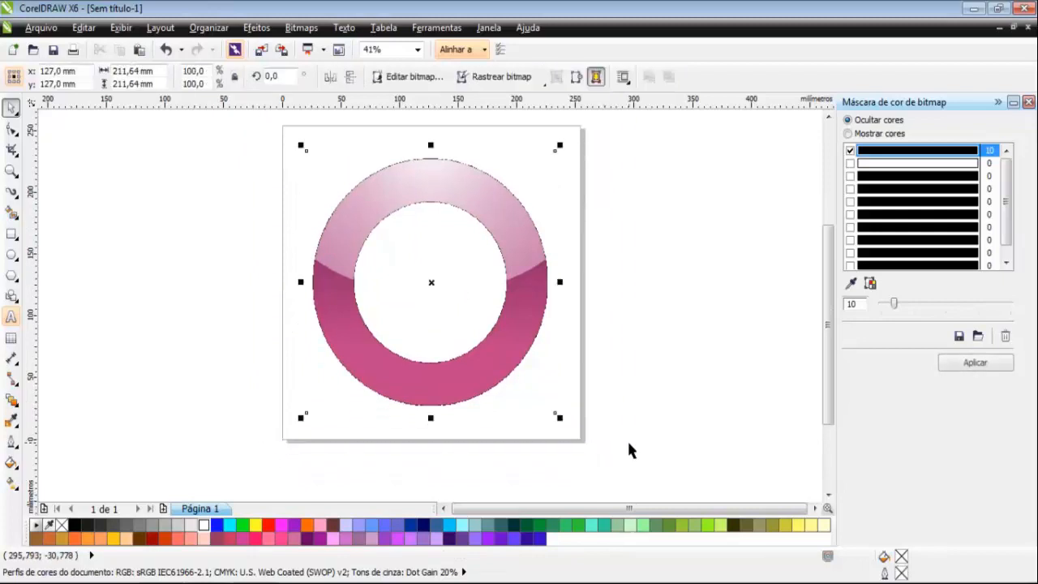
left_click(829, 318)
left_click(753, 347)
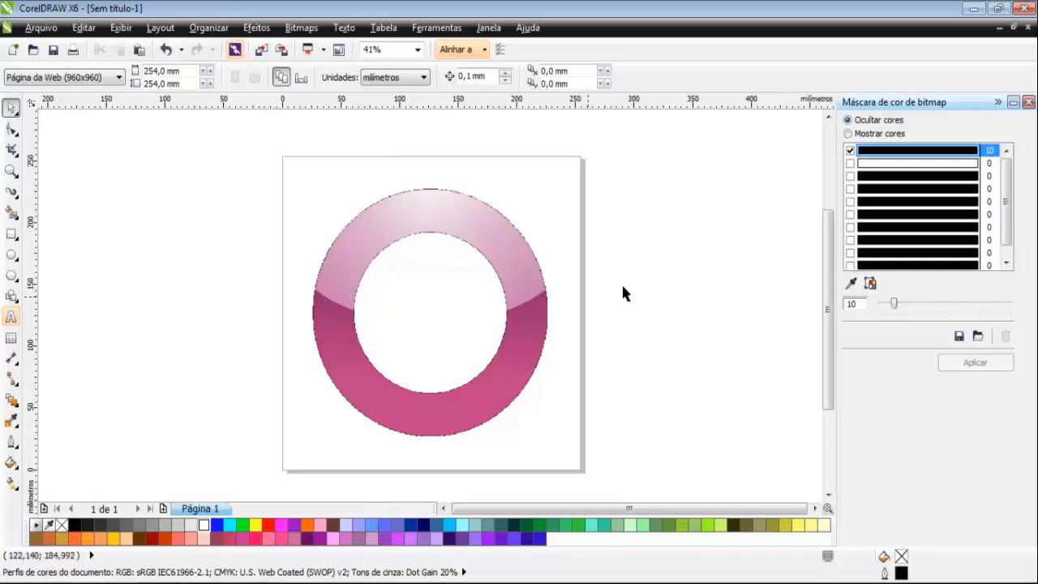
Examine the masked ring's outer edge at 600% along its upper right side, and compare it with the whole page
scroll(483, 208, "up", 4)
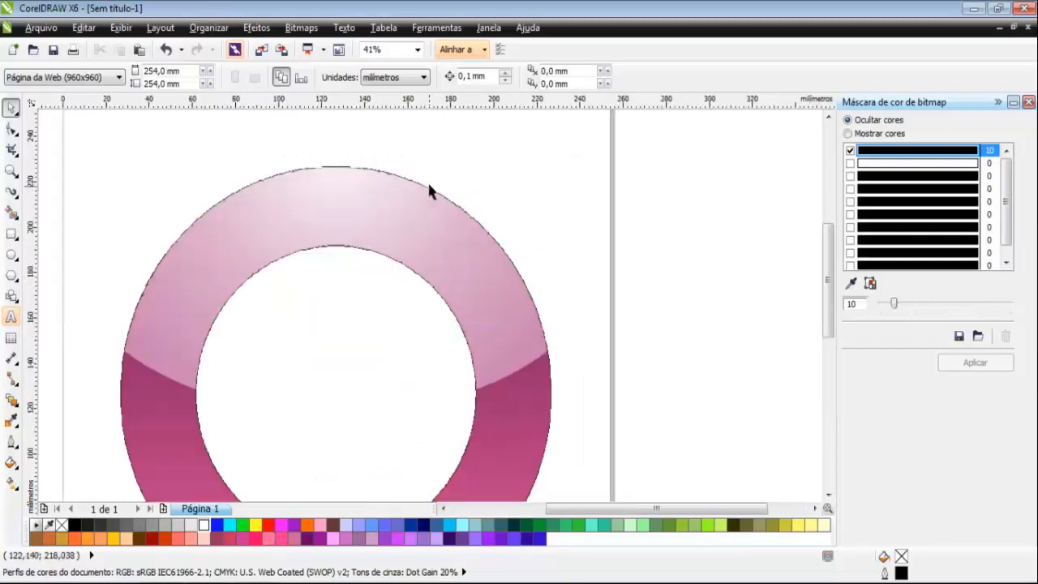
scroll(301, 159, "up", 1)
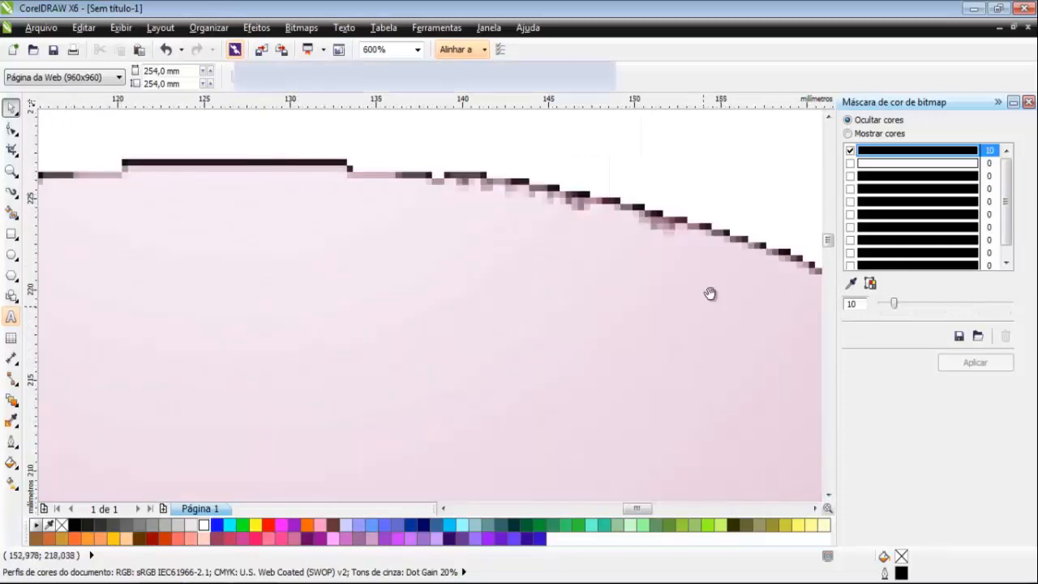
key("h")
left_click_drag(732, 268, 477, 241)
left_click_drag(600, 308, 563, 296)
left_click_drag(722, 352, 572, 243)
left_click_drag(626, 381, 486, 276)
left_click_drag(550, 415, 396, 274)
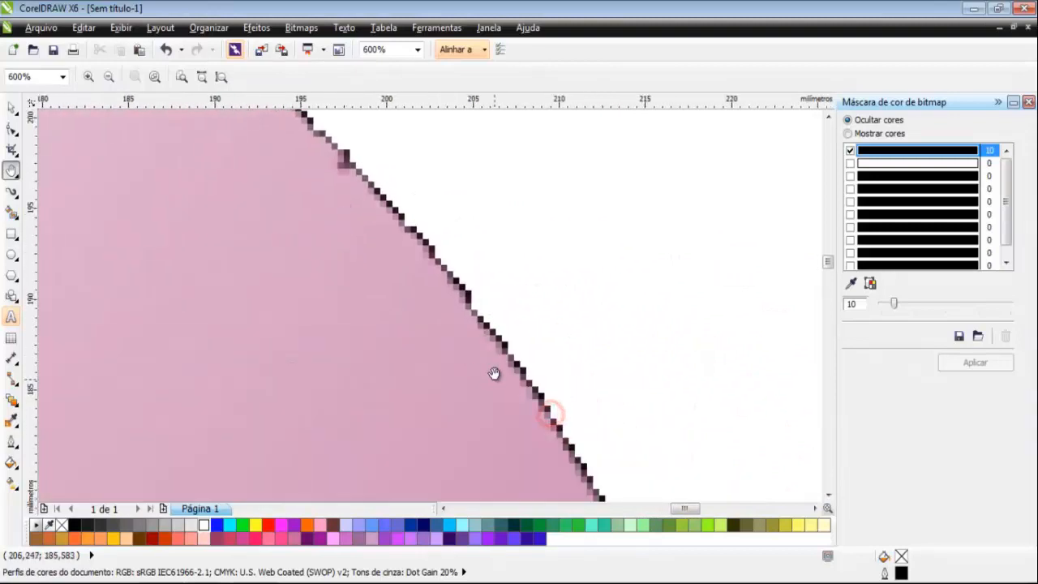
left_click_drag(489, 364, 424, 281)
left_click_drag(482, 394, 424, 203)
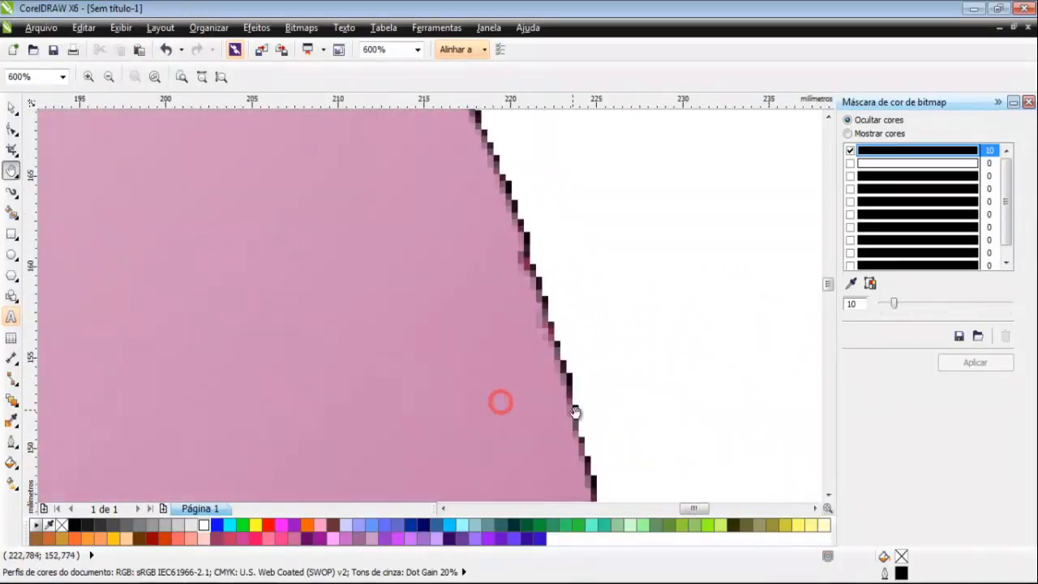
left_click_drag(575, 413, 505, 197)
left_click_drag(520, 383, 477, 307)
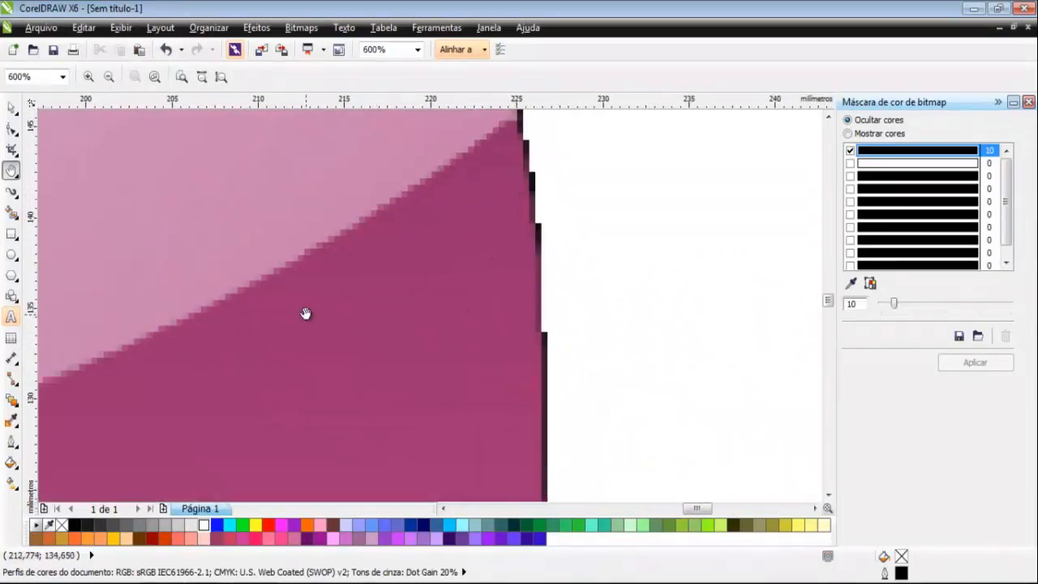
key("F4")
left_click(12, 106)
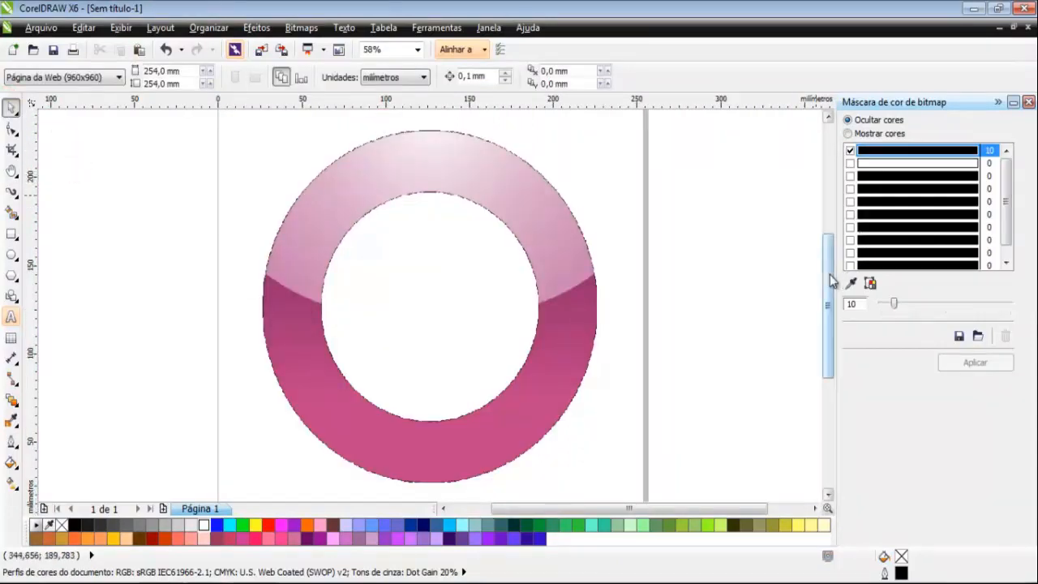
scroll(828, 274, "up", 2)
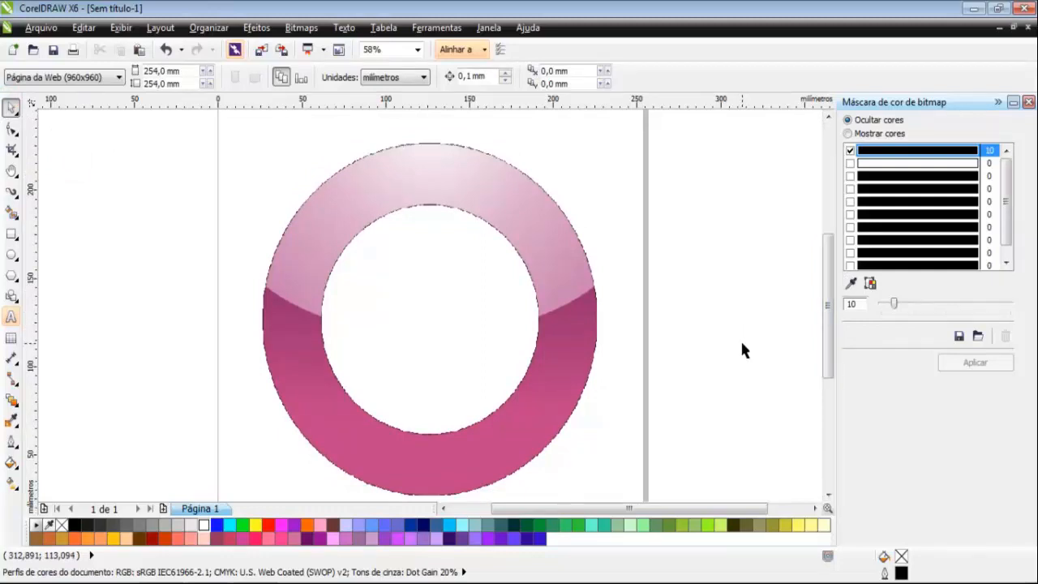
scroll(741, 343, "down", 1)
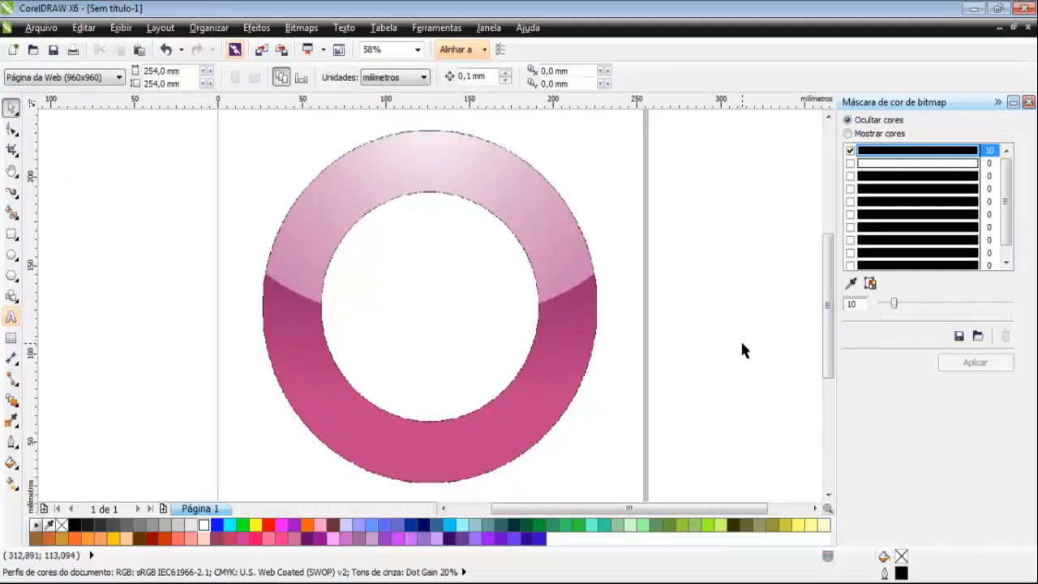
key("F3")
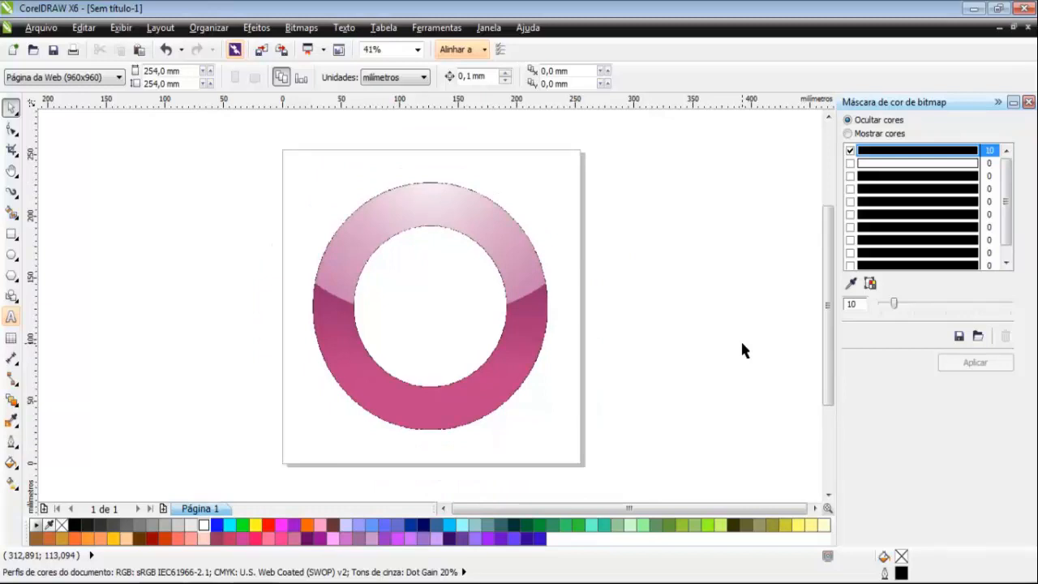
left_click_drag(257, 127, 584, 450)
mouse_move(829, 375)
left_mouse_down()
mouse_move(827, 391)
mouse_move(828, 381)
left_mouse_up()
left_click(717, 374)
left_click_drag(249, 127, 606, 469)
left_click(621, 440)
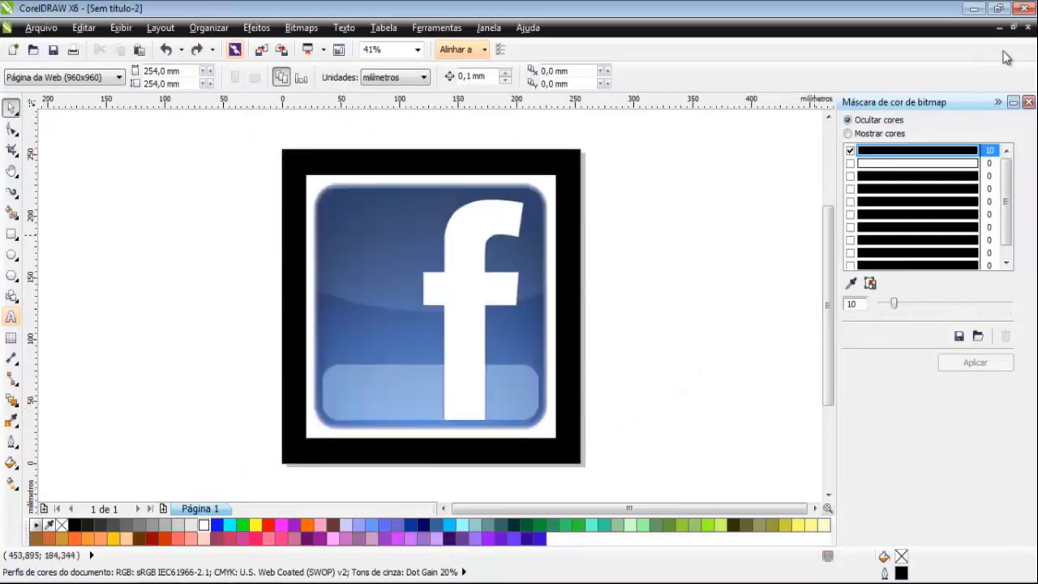
Collapse and reopen the bitmap colour mask settings, select the Facebook image and clear the selection
left_click(998, 102)
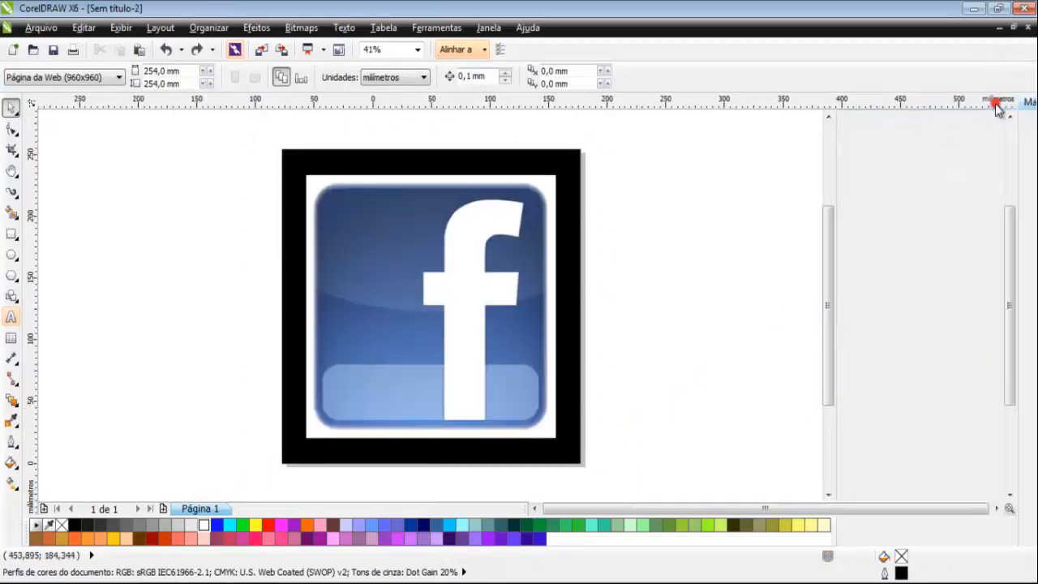
left_click(724, 281)
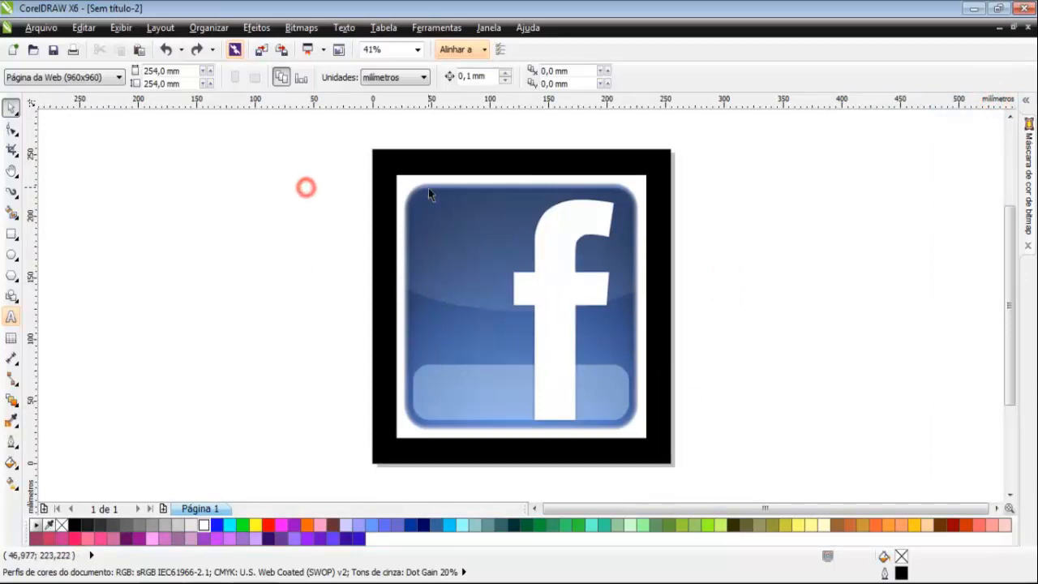
left_click(402, 188)
left_click(247, 250)
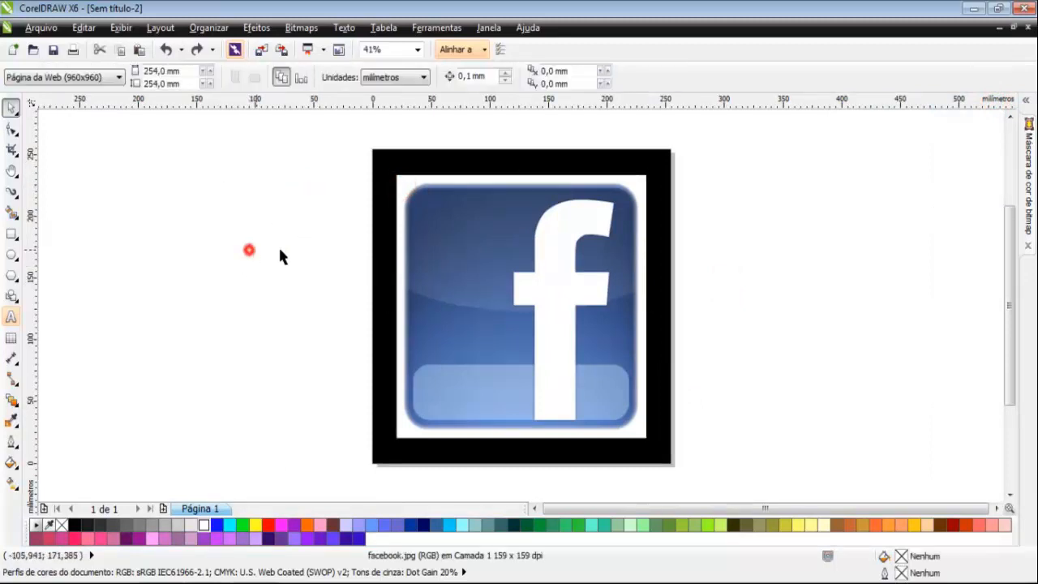
left_click(414, 187)
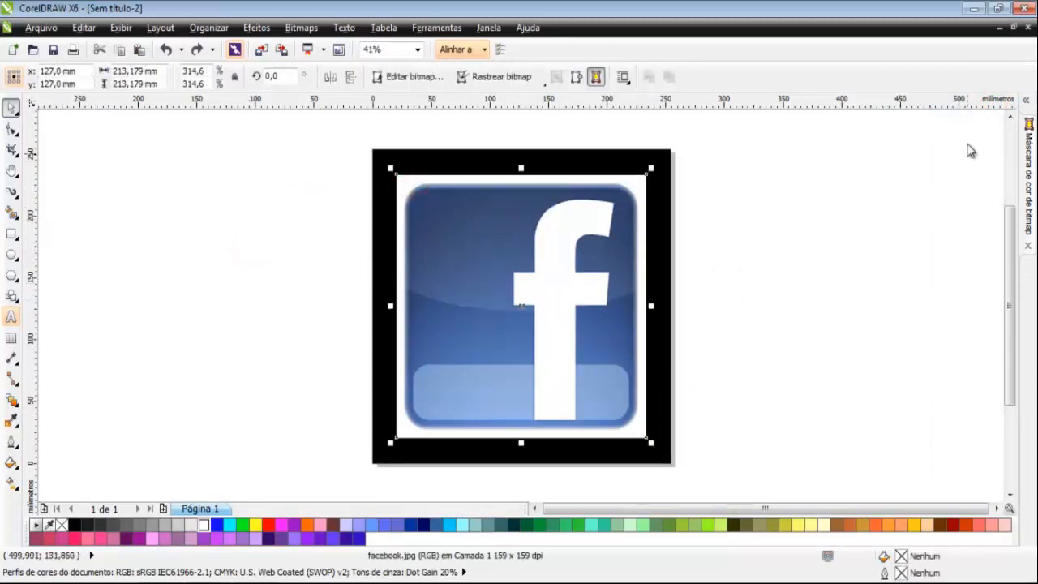
left_click(1028, 126)
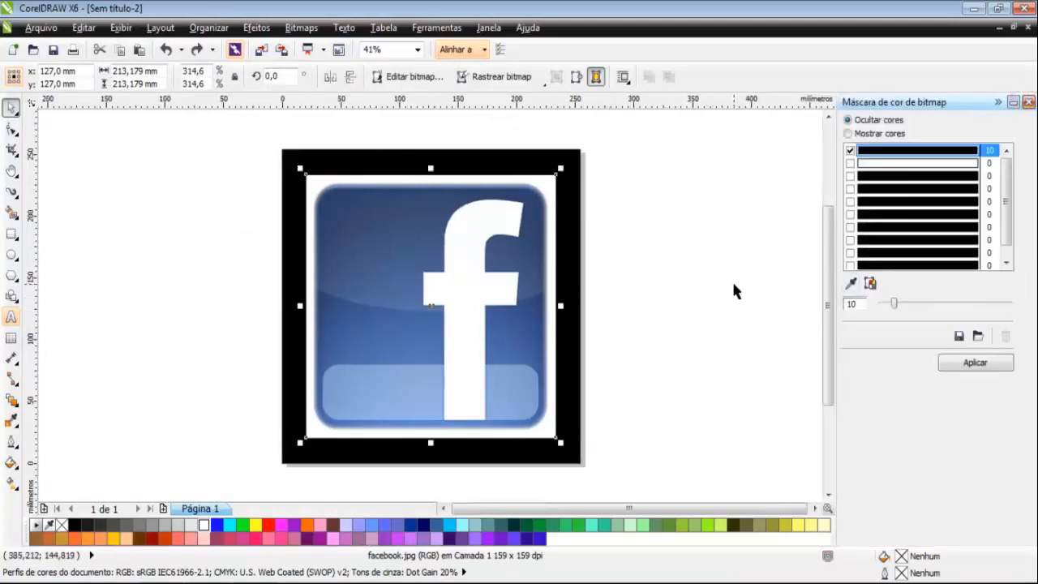
left_click(742, 247)
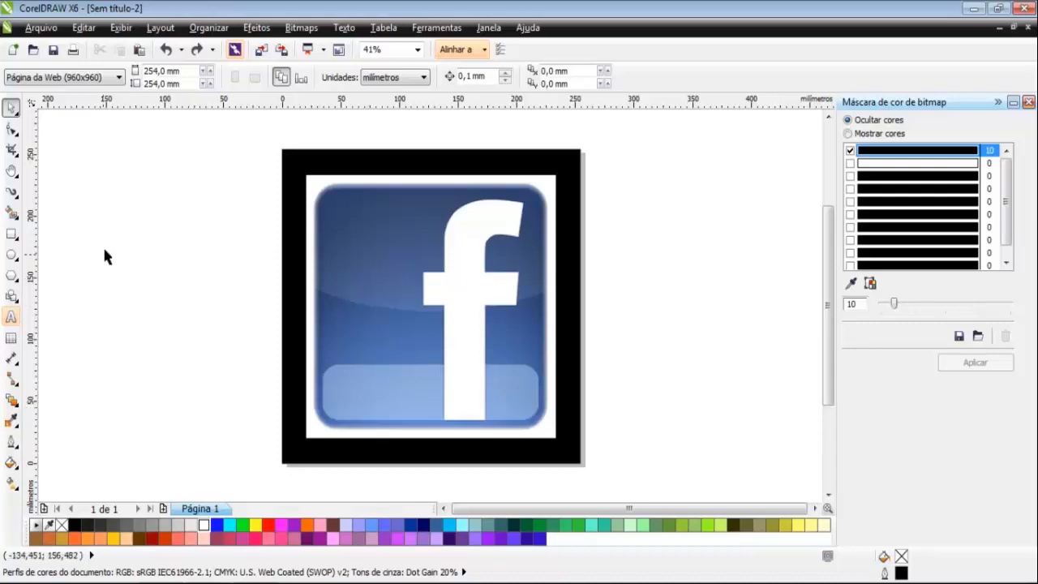
Draw a rectangle of about 194 × 194 mm over the blue Facebook icon and round its corners to about 15.6 mm
left_click(13, 235)
left_click(70, 234)
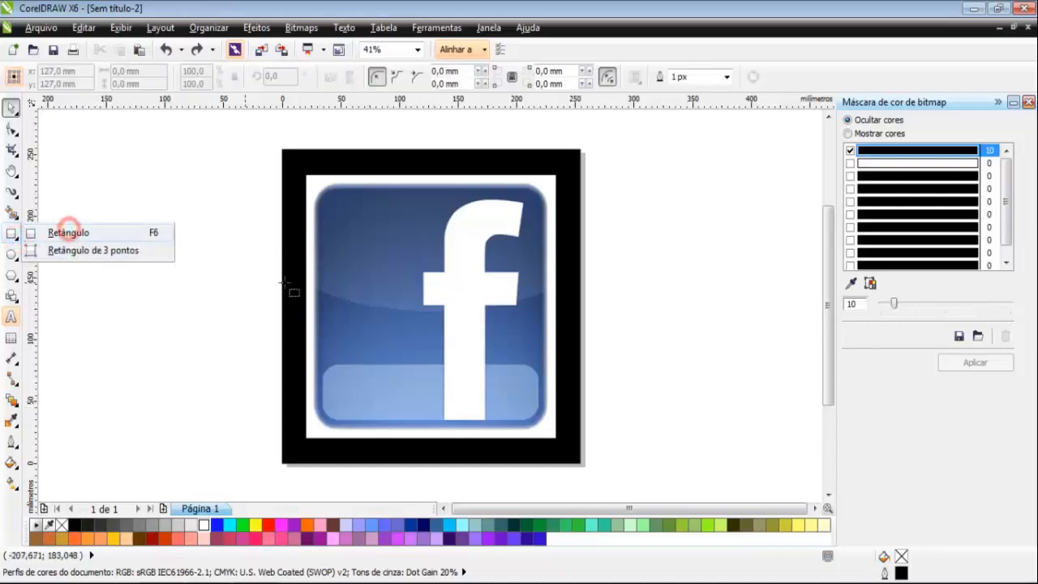
left_click_drag(315, 185, 541, 405)
key("F10")
left_click(12, 107)
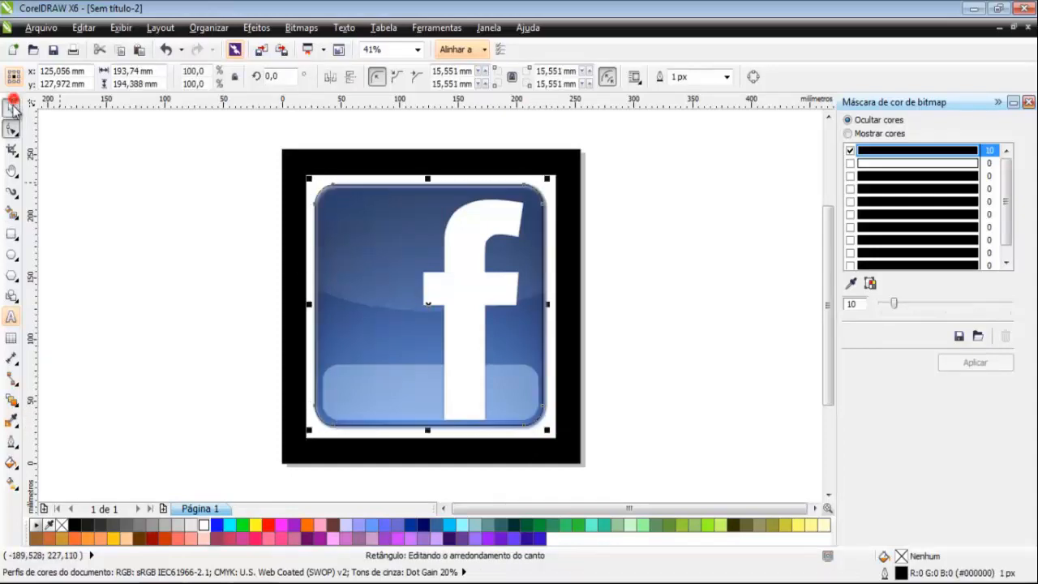
Select the rounded rectangle together with the Facebook image beneath it
left_click(294, 200)
left_click(321, 194)
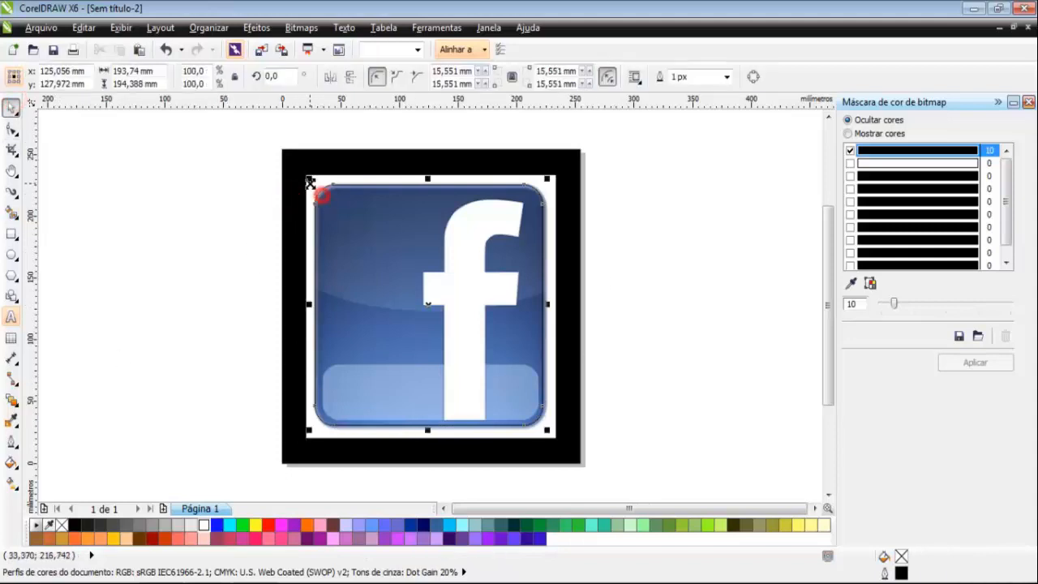
left_click(370, 257)
left_click(596, 294)
left_click(447, 281)
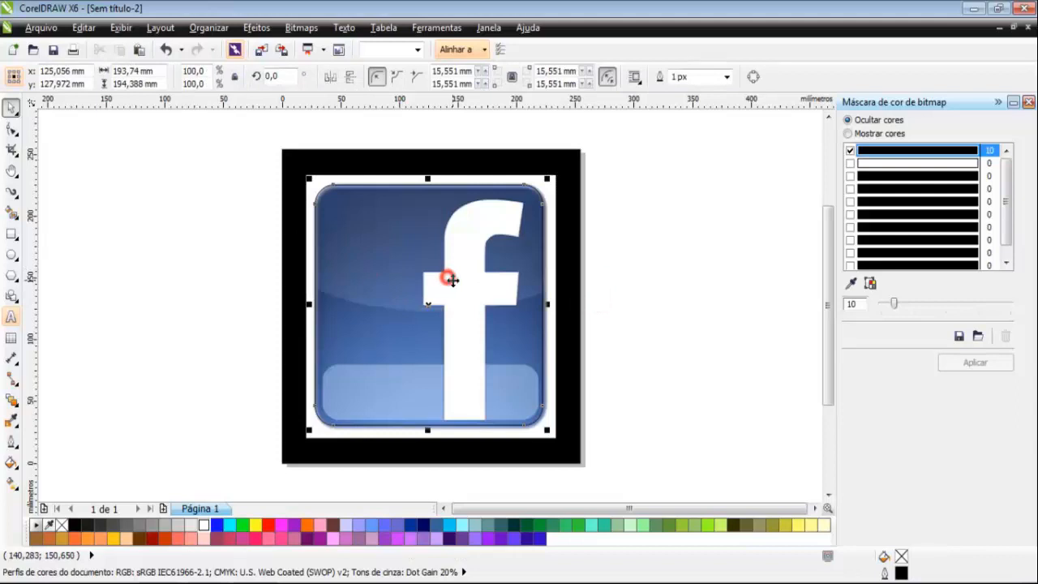
left_click(331, 438, "shift")
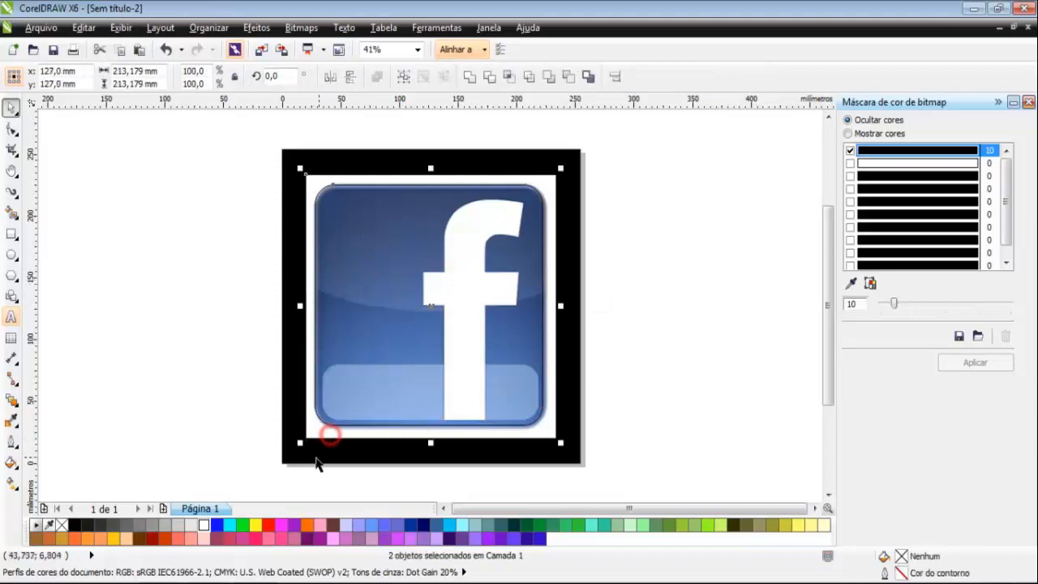
Crop the Facebook icon by intersecting the image with the rounded rectangle, and delete the rectangle and the original image
left_click(509, 77)
left_click(669, 161)
left_click_drag(452, 258, 327, 261)
key("Delete")
left_click(491, 287)
left_click_drag(443, 282, 636, 401)
left_click_drag(451, 278, 421, 294)
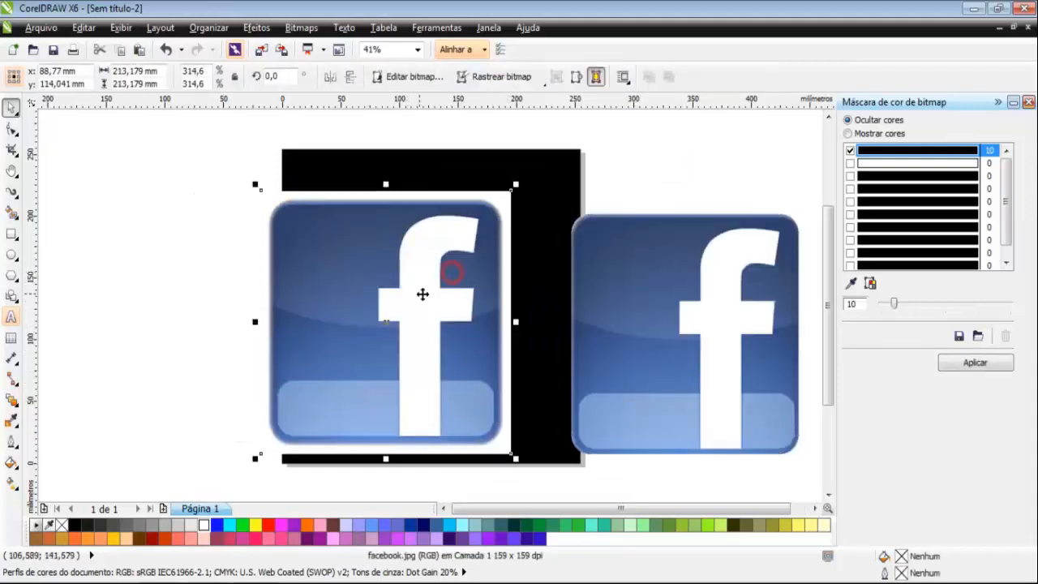
key("Delete")
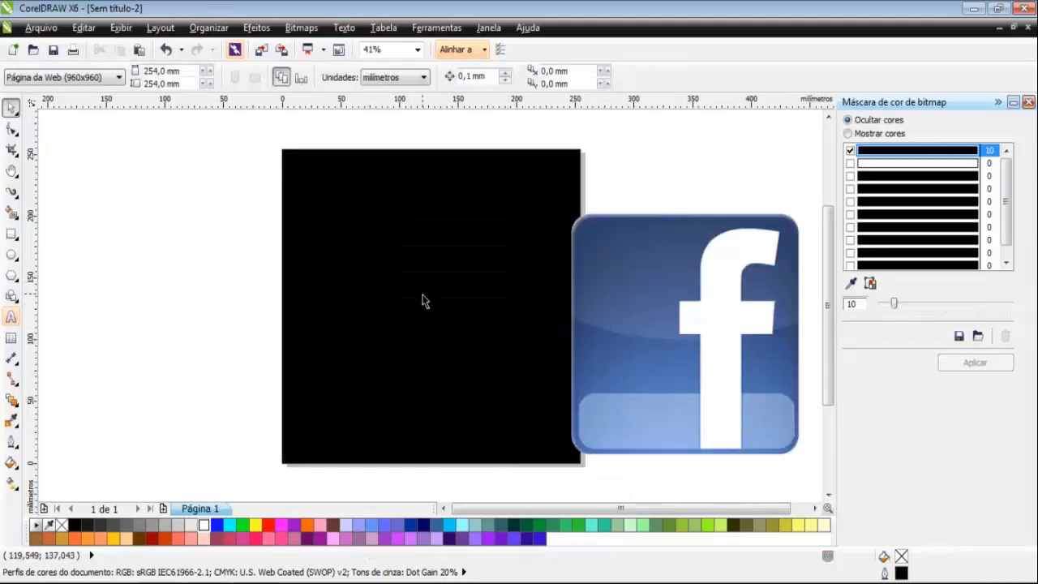
Centre the cropped Facebook icon on the black page and clear the selection
left_click(694, 305)
key("p")
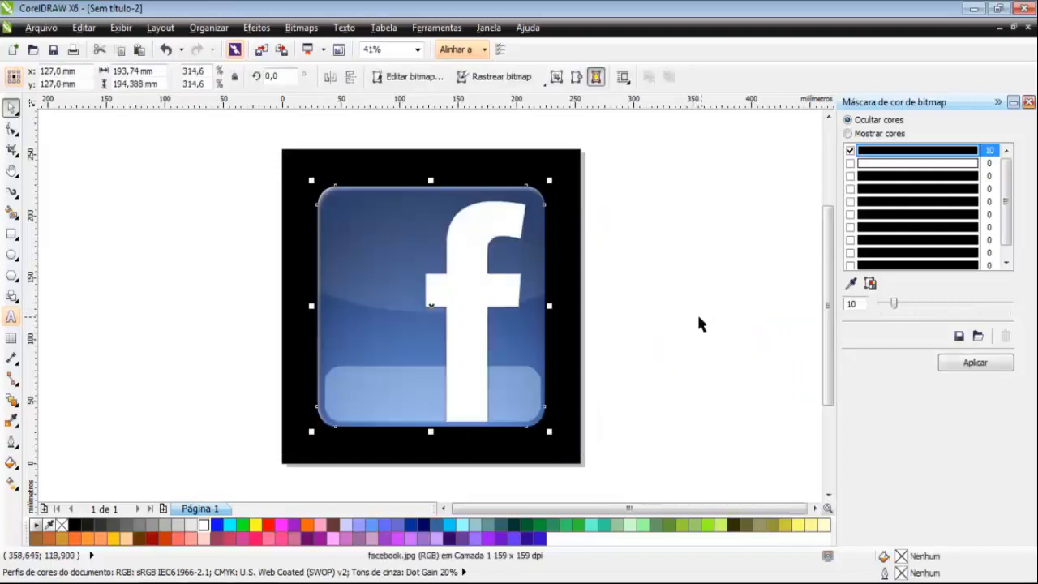
left_click(672, 321)
left_click_drag(197, 165, 644, 455)
left_click(654, 441)
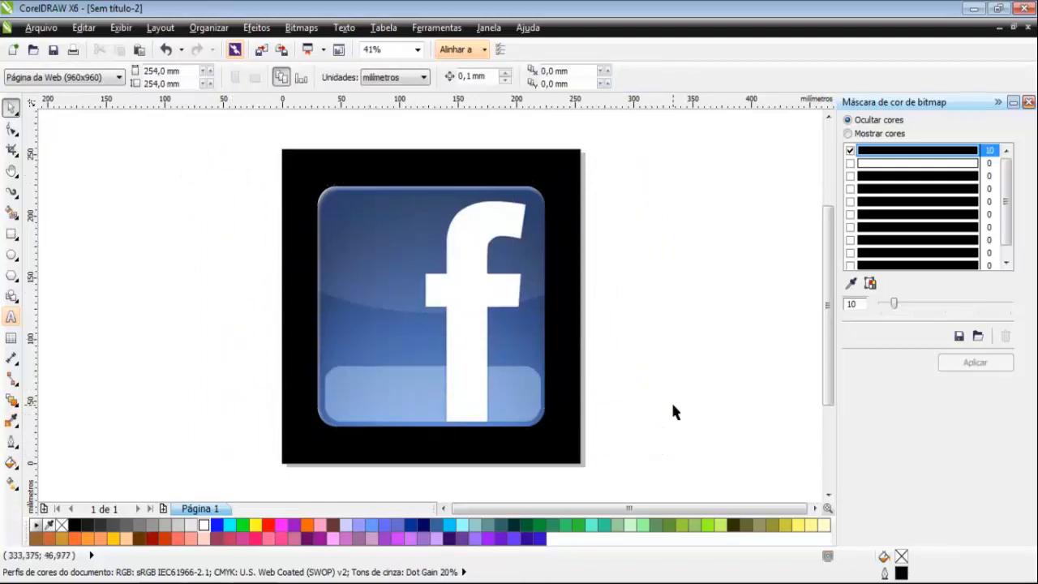
left_click(671, 405)
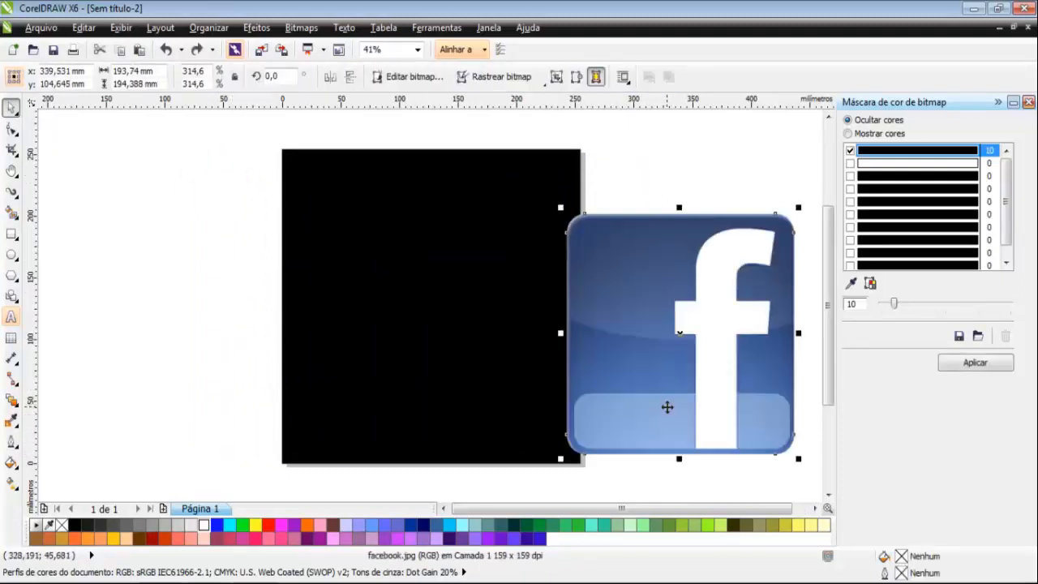
Undo the centring and the deletions, and remove the rounded rectangle and the cropped icon so only the original Facebook image remains
key("Tab")
key("ctrl+z")
key("ctrl+z")
key("ctrl+z")
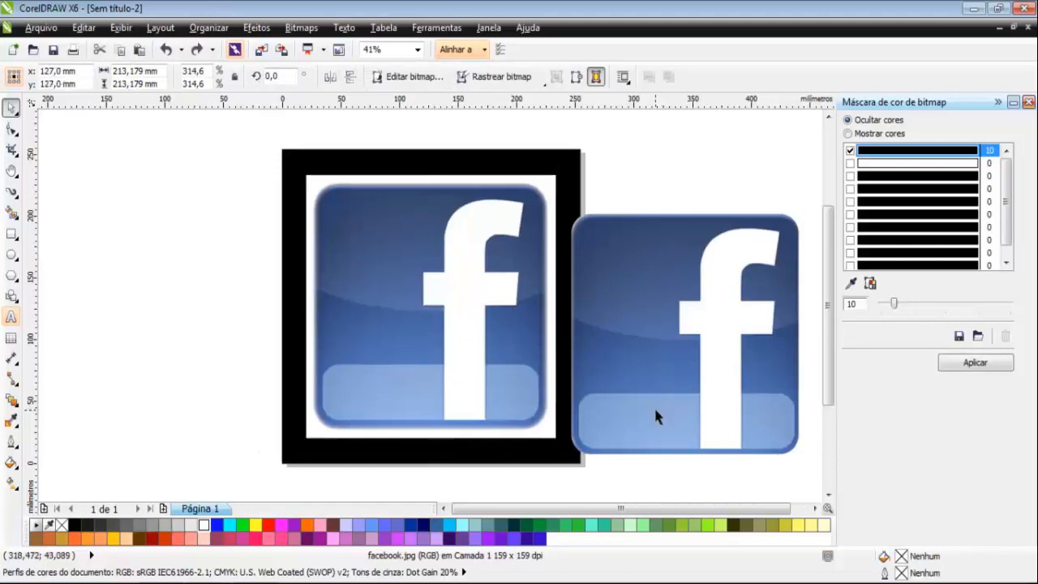
key("Delete")
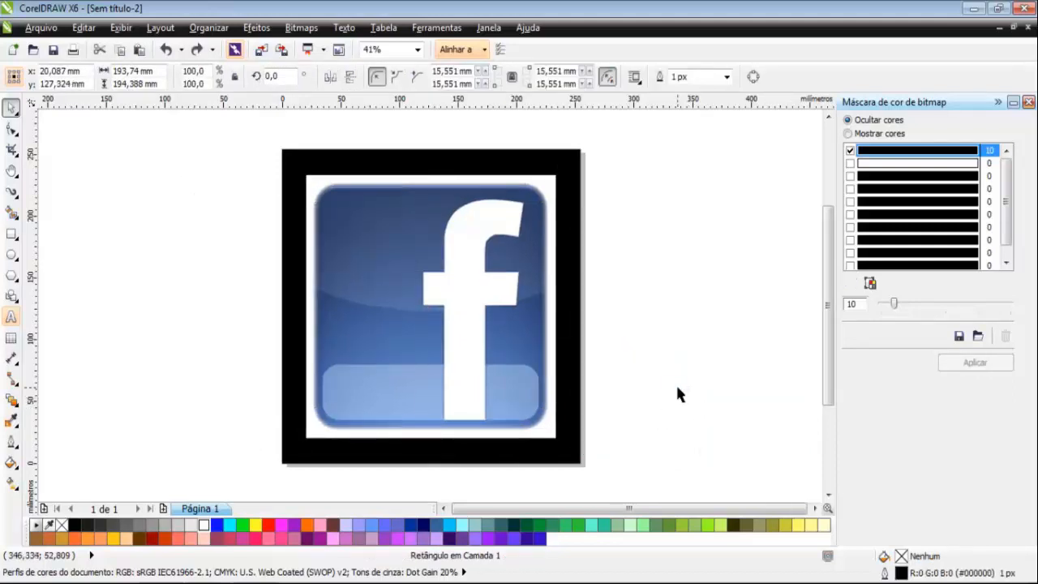
left_click(675, 384)
left_click_drag(429, 297, 369, 333)
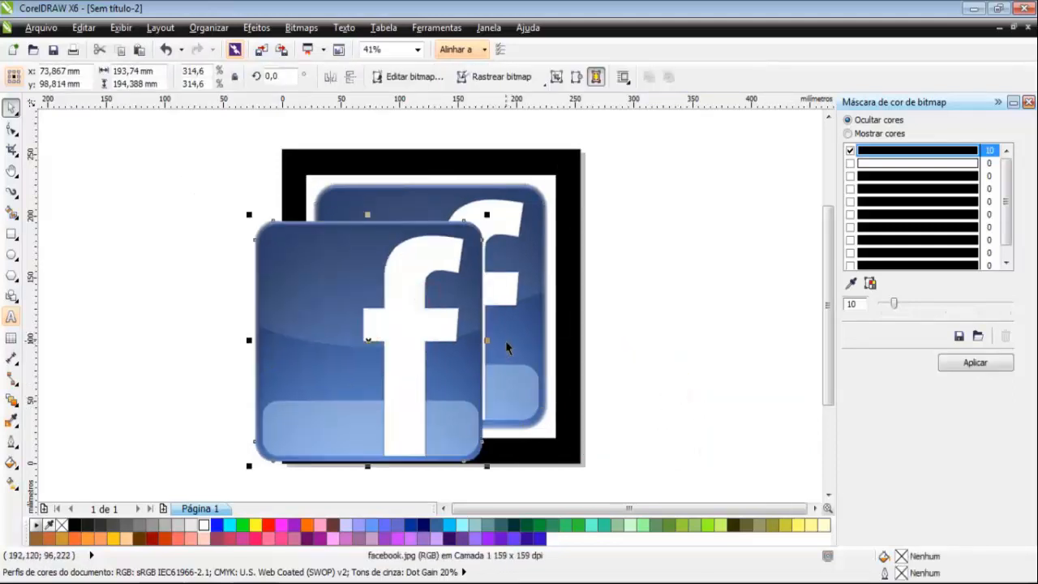
key("Delete")
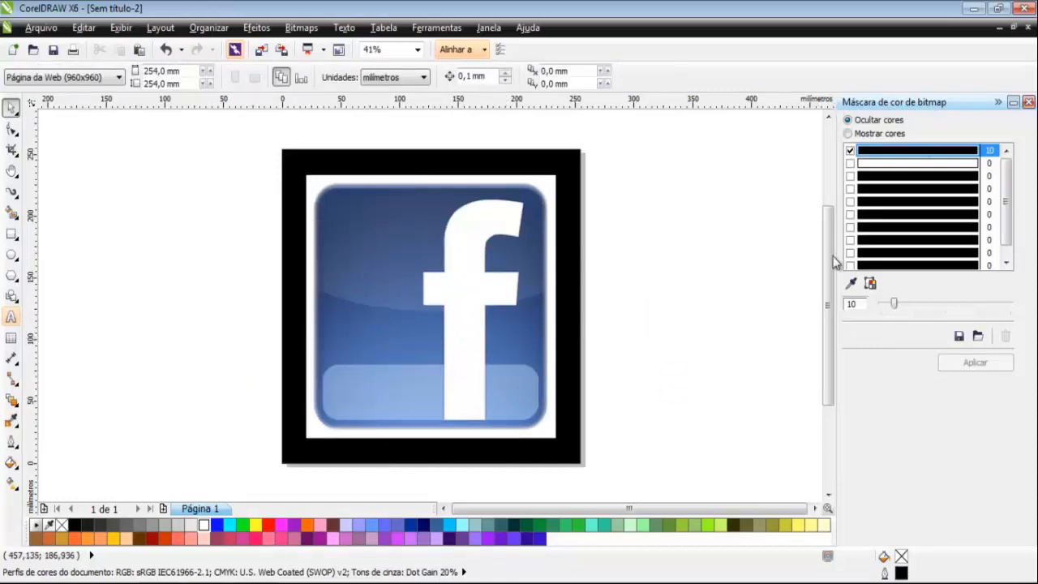
left_click(690, 333)
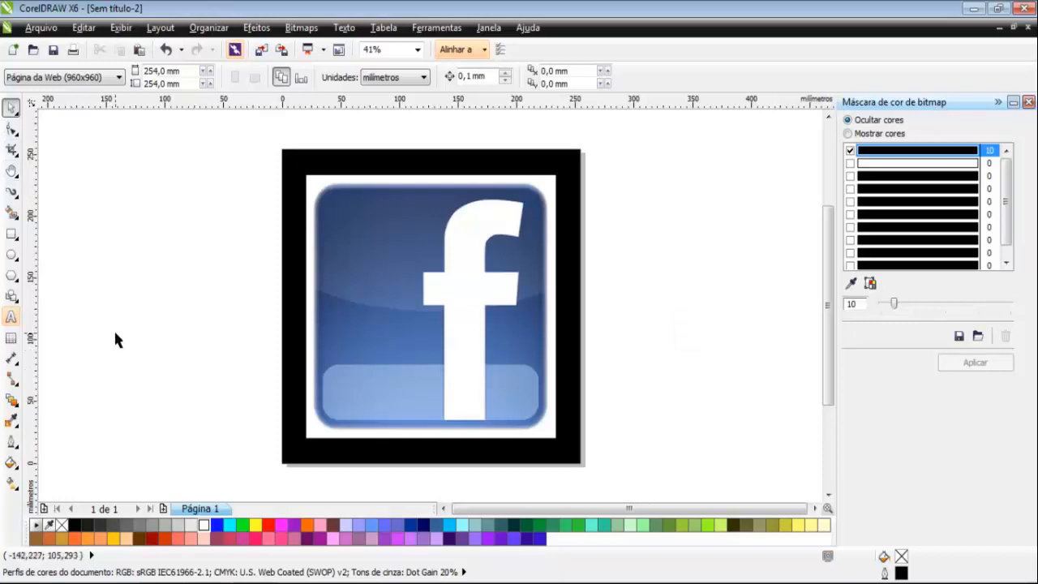
Switch to the ring document and raise the tolerance of the black mask colour to 25
key("ctrl+Tab")
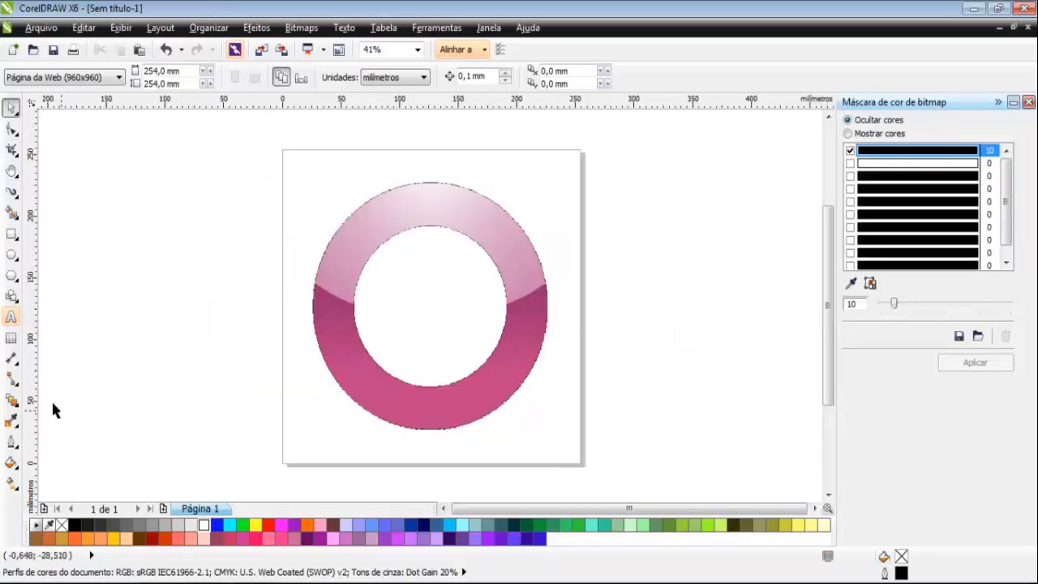
left_click(109, 373)
left_click(889, 163)
left_click(890, 150)
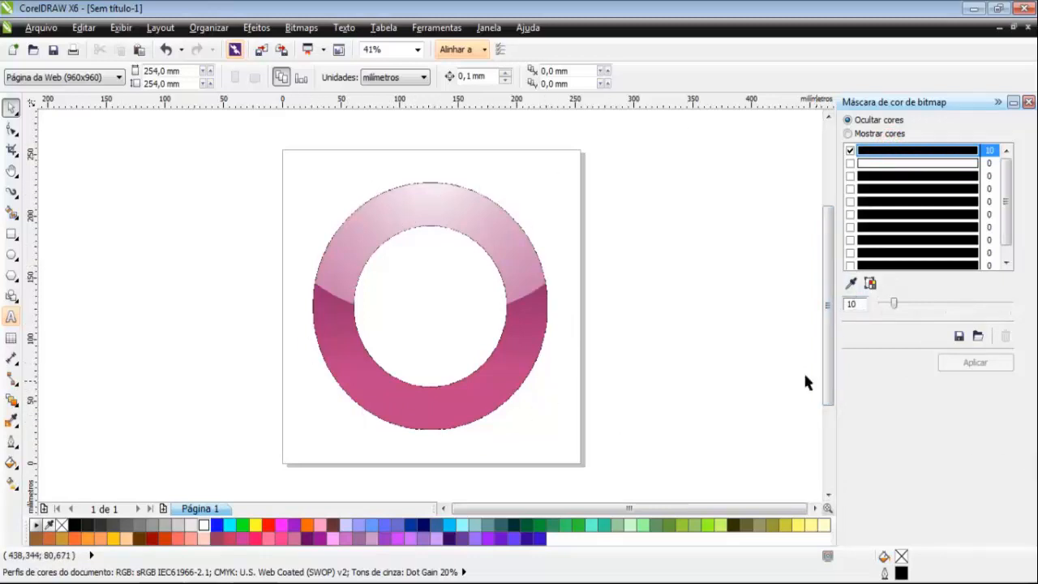
left_click_drag(896, 299, 912, 296)
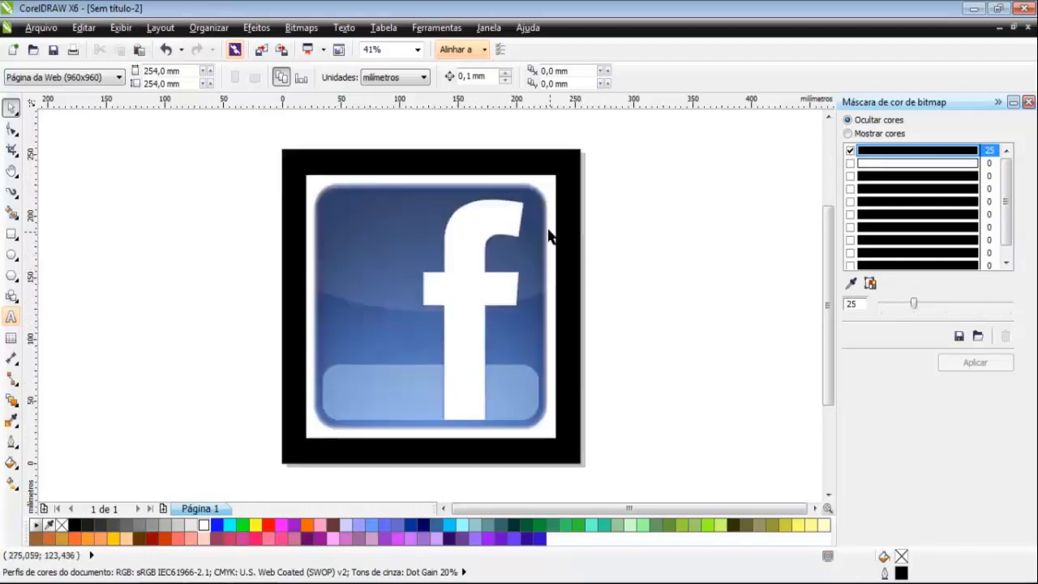
Select the Facebook image, enable the second mask colour and sample it from the white background at the icon's upper right corner
left_click(553, 198)
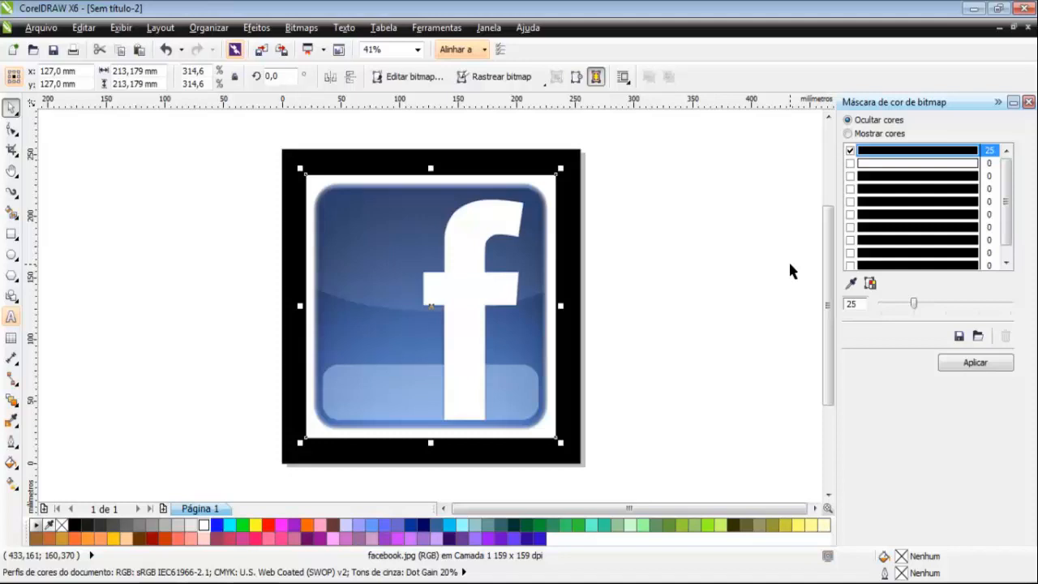
left_click_drag(828, 278, 830, 282)
left_click(778, 294)
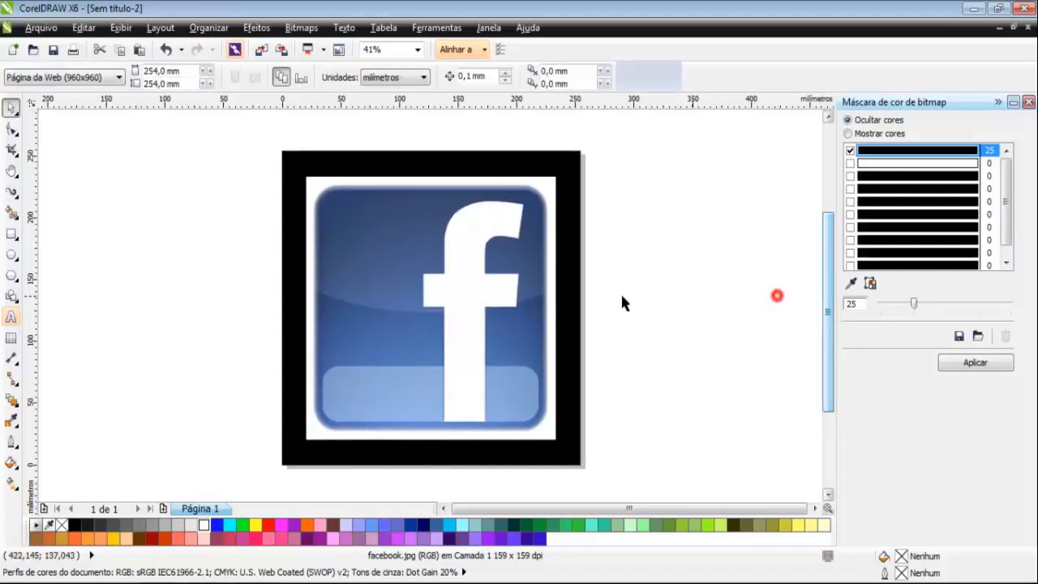
left_click(317, 185)
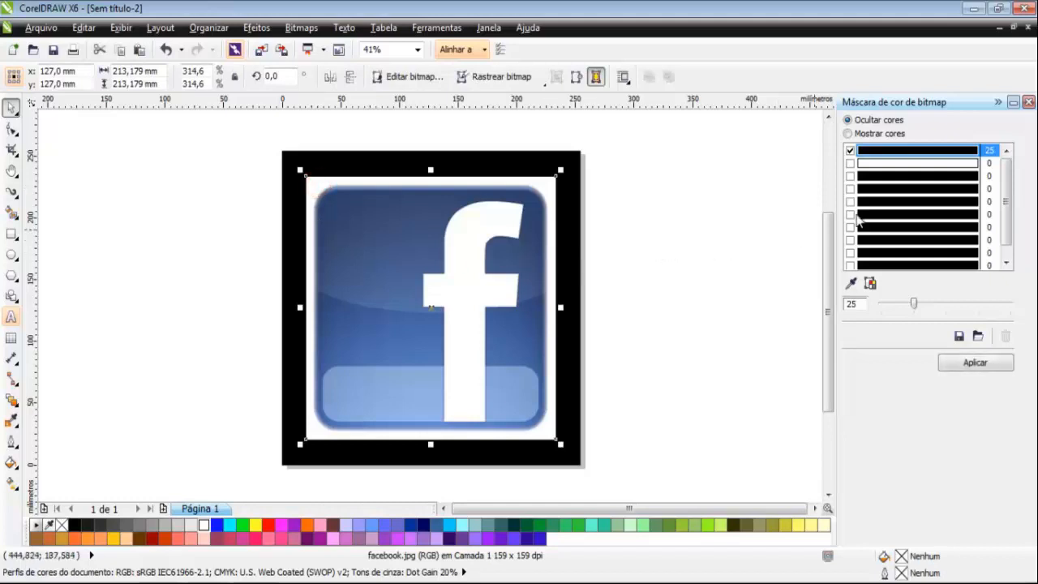
left_click(879, 162)
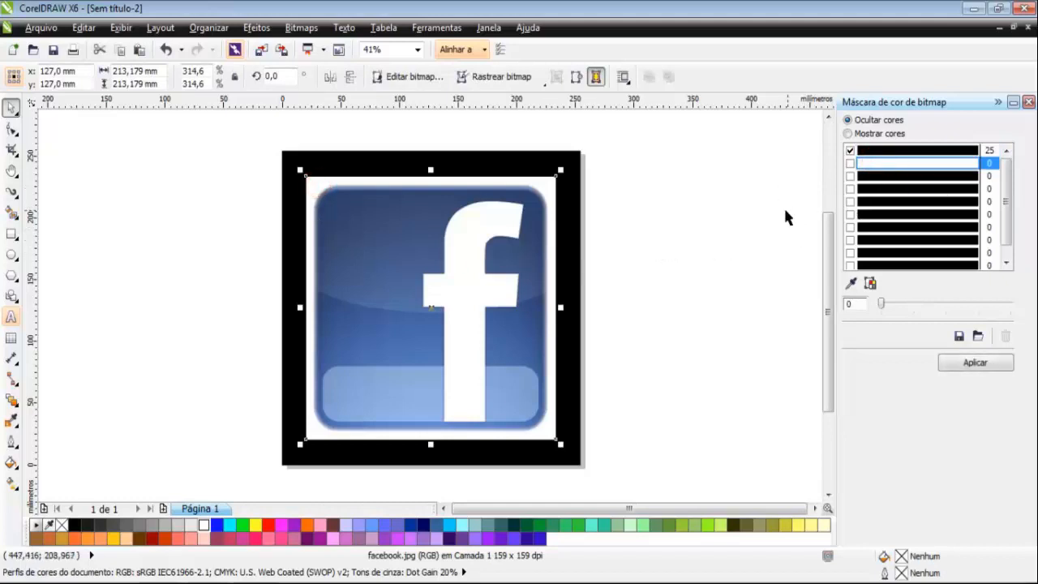
left_click(849, 163)
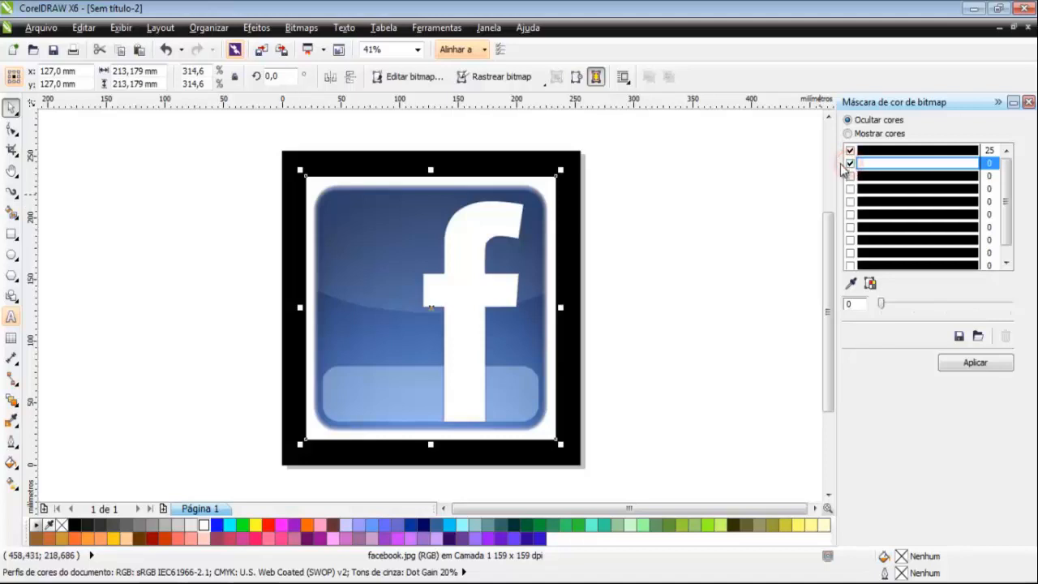
left_click(877, 161)
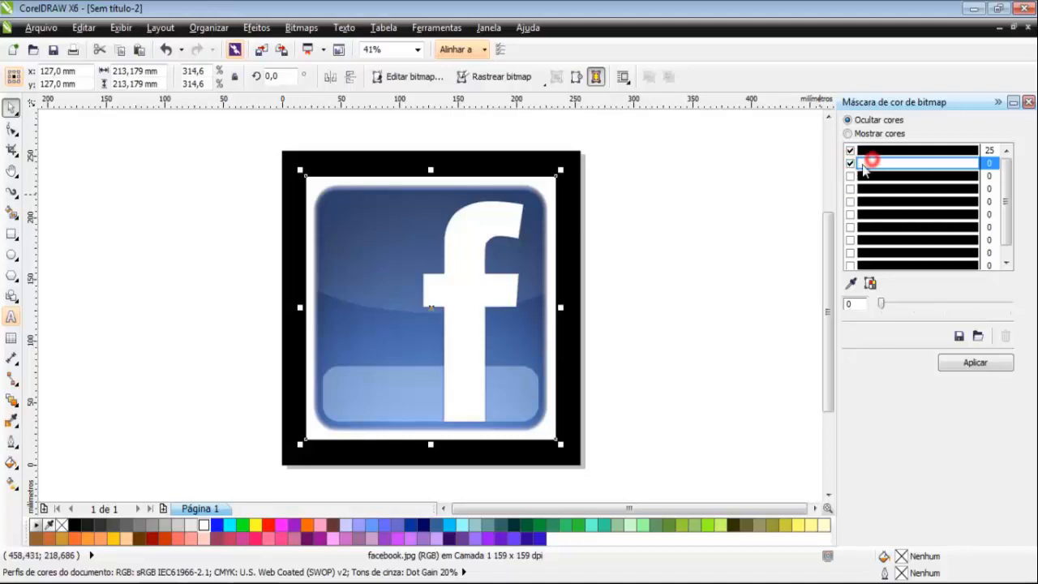
left_click(853, 280)
left_click(544, 189)
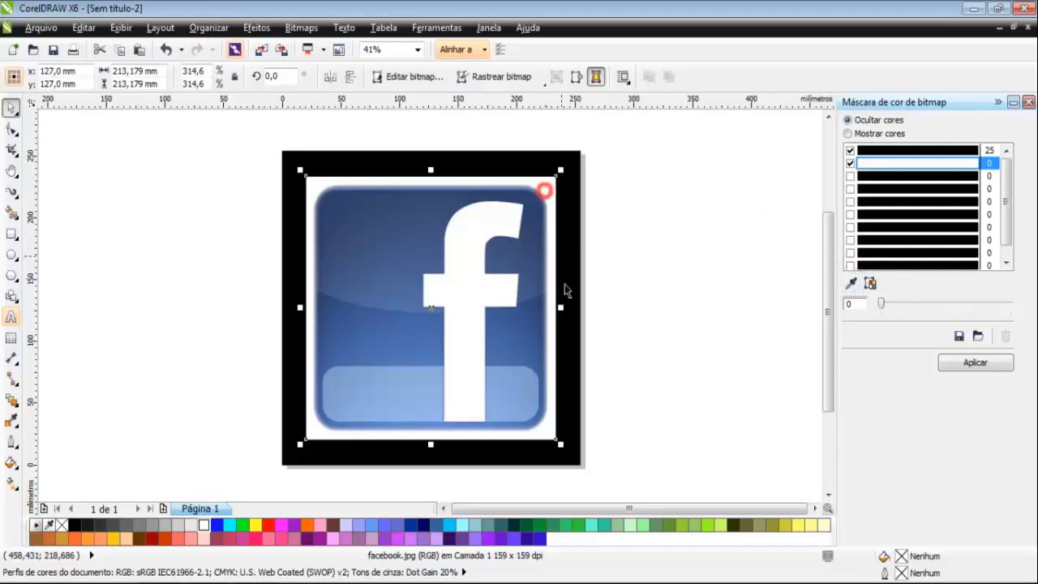
Apply the colour mask with the white colour's tolerance at 0 and deselect the image
left_click(856, 303)
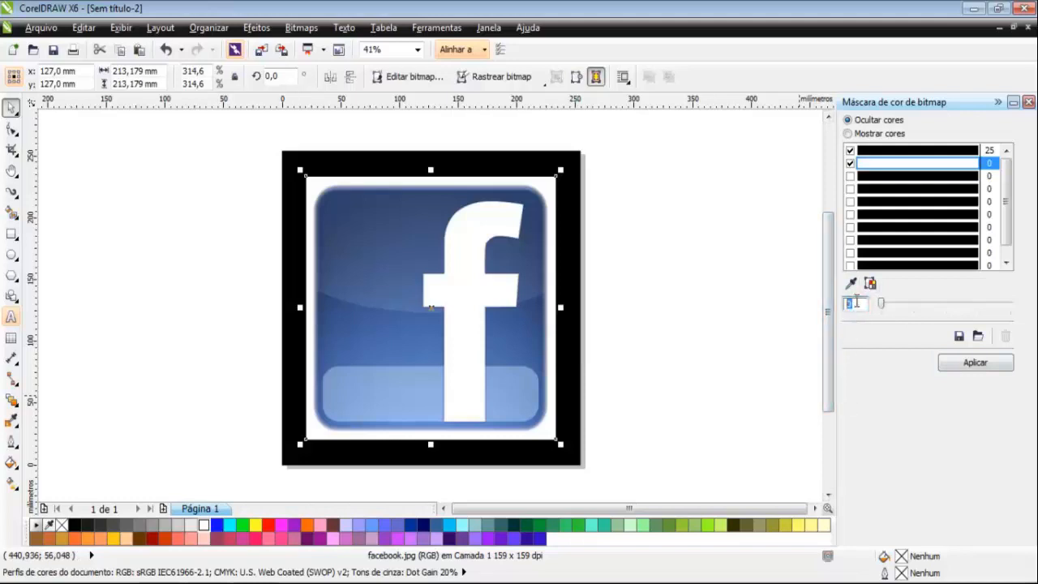
left_click(852, 302)
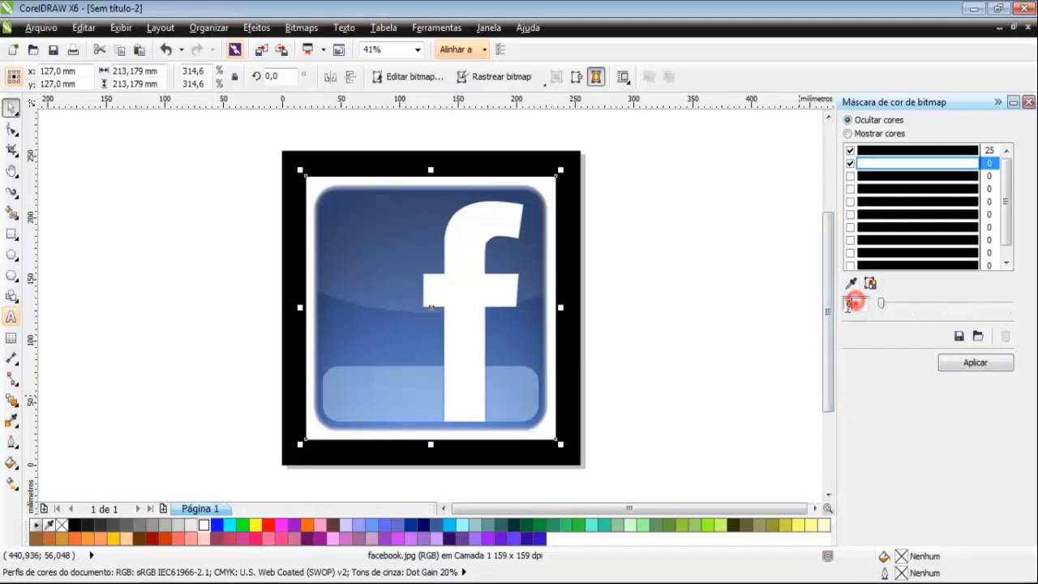
left_click(975, 363)
left_click(704, 448)
left_click_drag(247, 188, 623, 436)
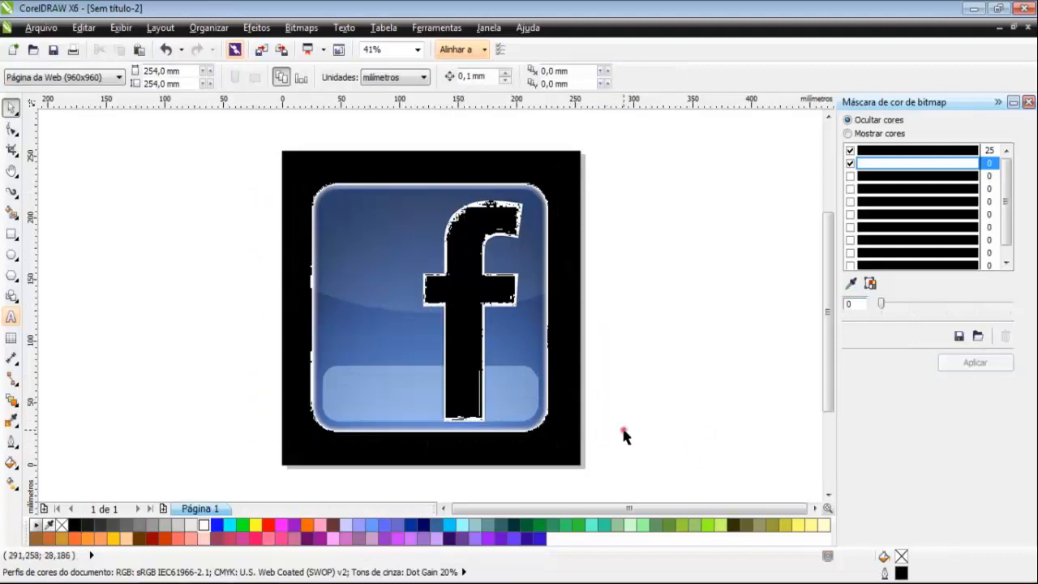
left_click(177, 208)
left_click_drag(244, 163, 673, 437)
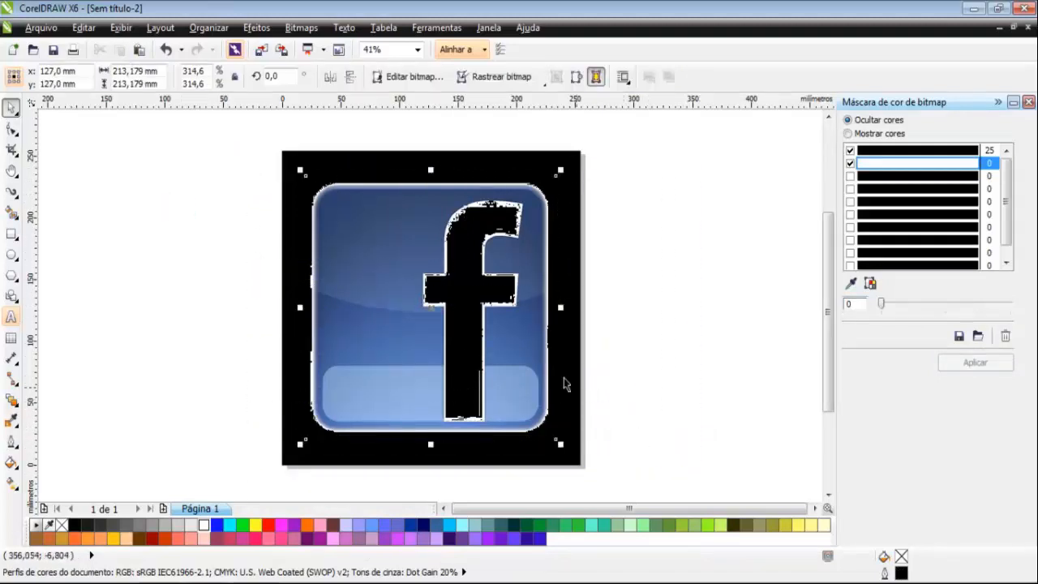
left_click(692, 309)
left_click_drag(222, 172, 255, 174)
left_click(688, 440)
left_click(231, 169)
left_click(653, 442)
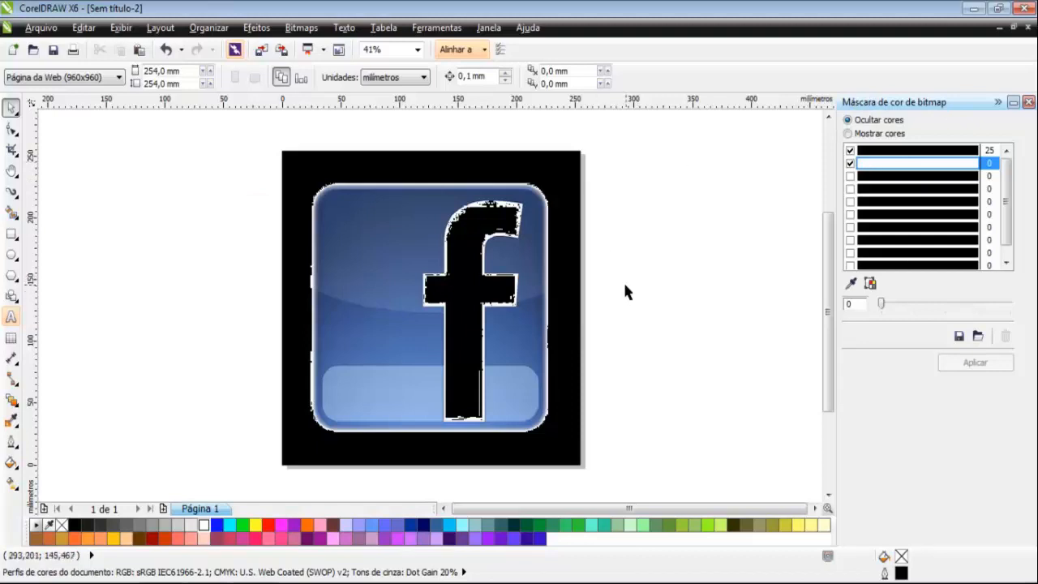
Undo the applied mask on the Facebook image and reapply it with the white colour's tolerance at 21
left_click_drag(248, 174, 616, 453)
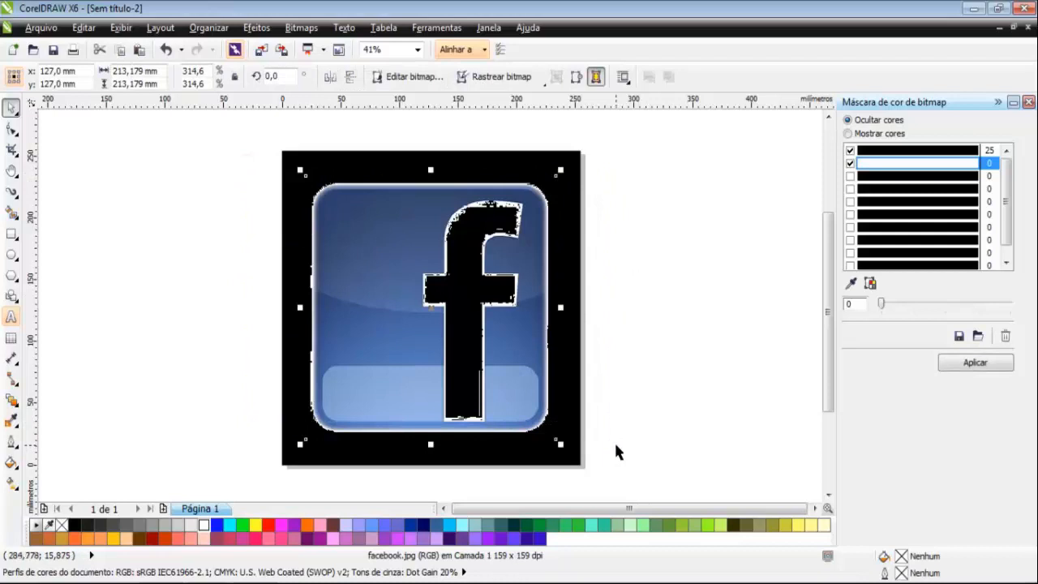
left_click(849, 286)
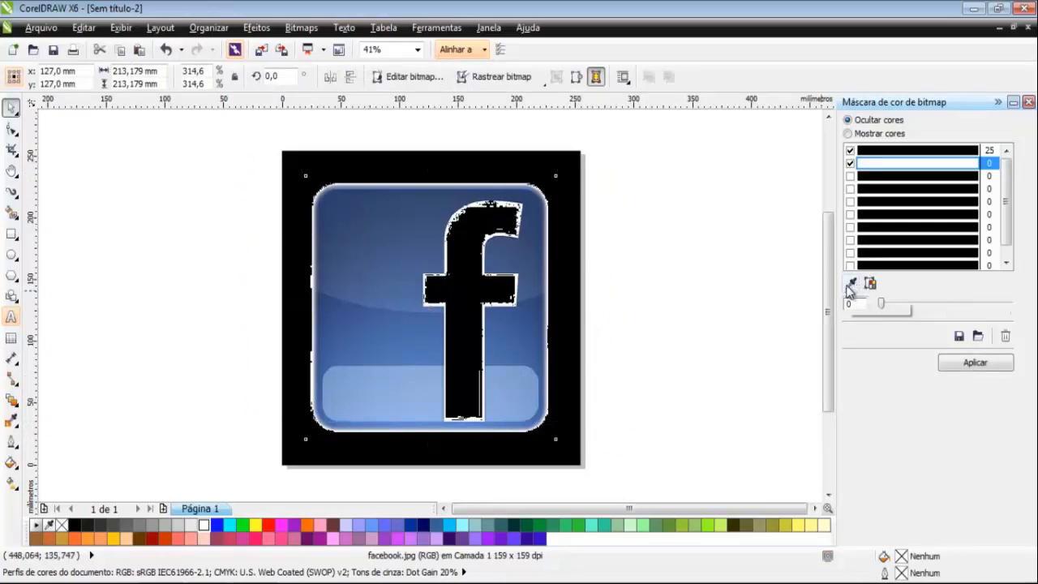
left_click(817, 347)
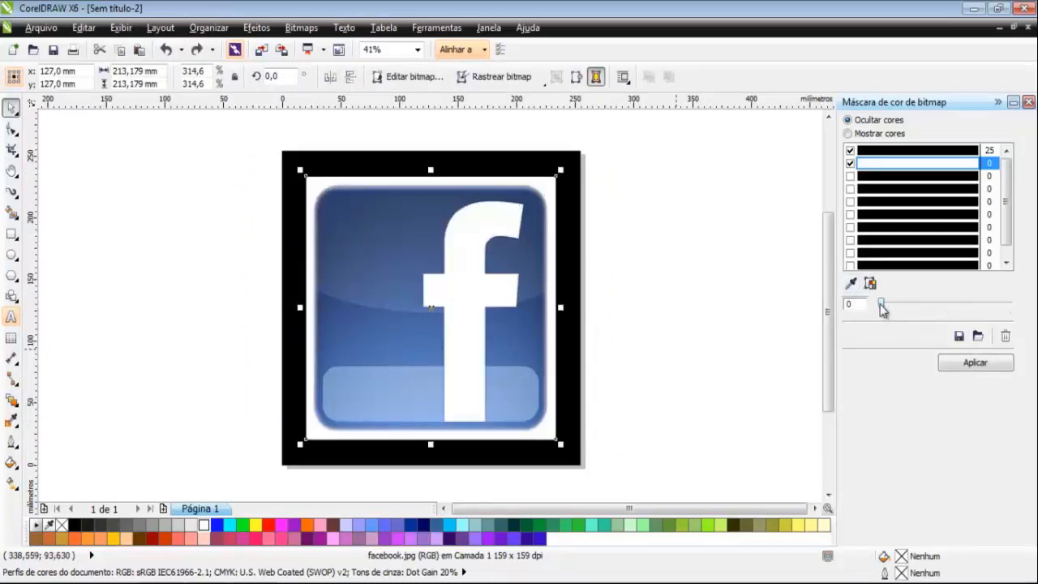
left_click_drag(880, 303, 908, 301)
left_click_drag(911, 308, 912, 310)
key("BackSpace")
type("0")
left_click(968, 364)
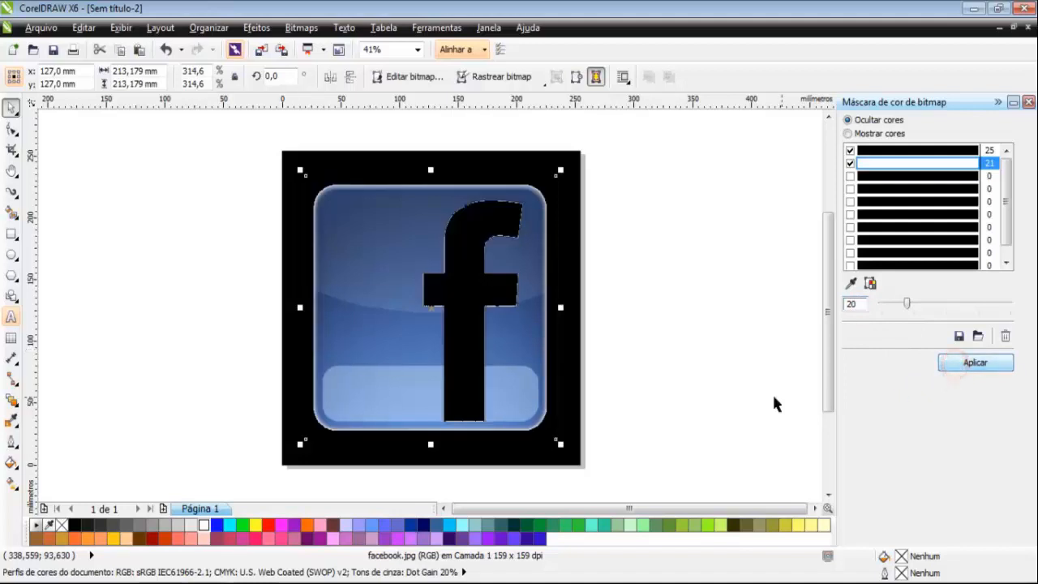
left_click(746, 381)
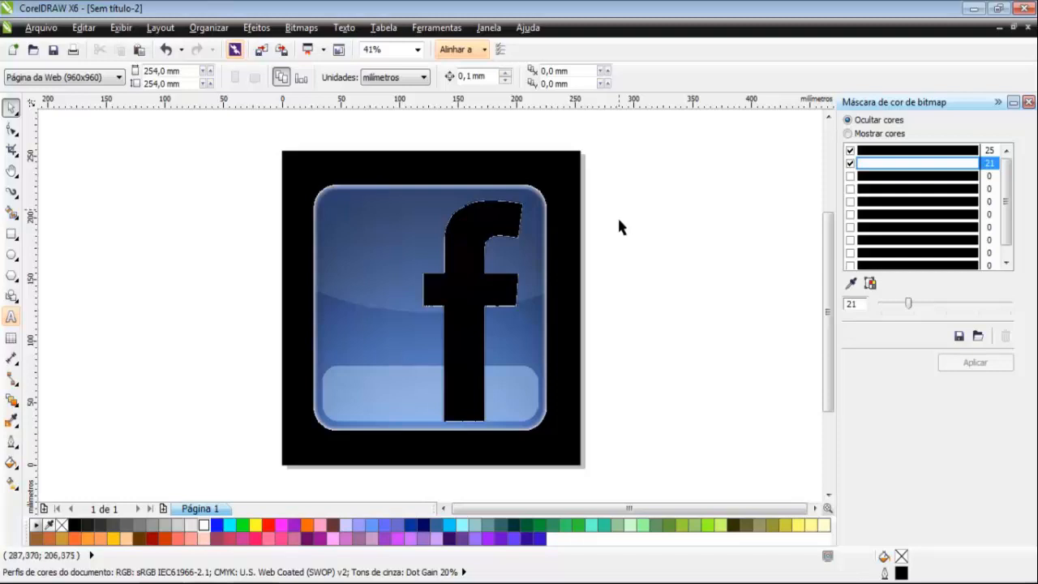
left_click(640, 271)
left_click(559, 214)
left_click(476, 260)
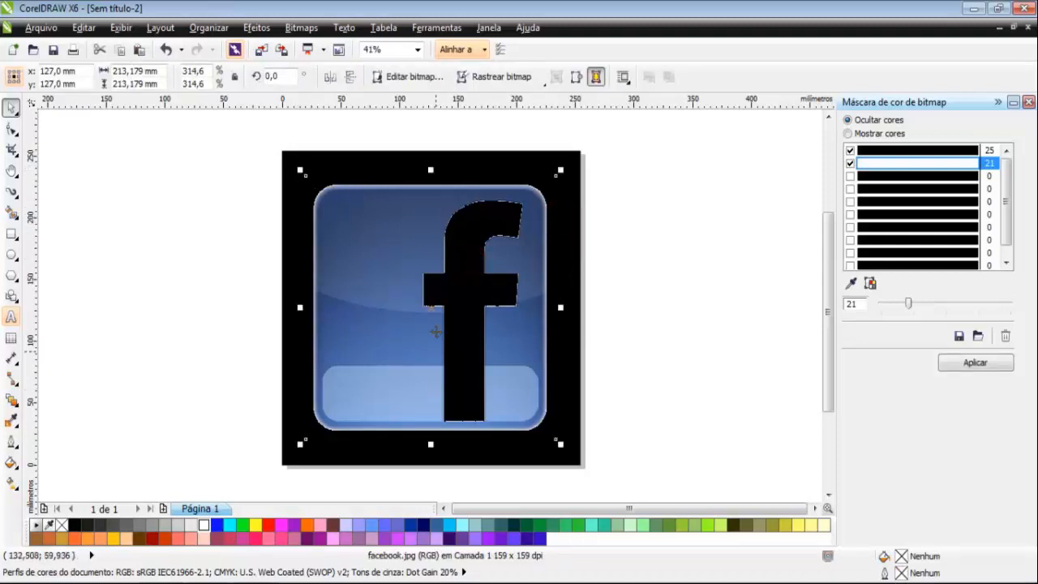
left_click(618, 314)
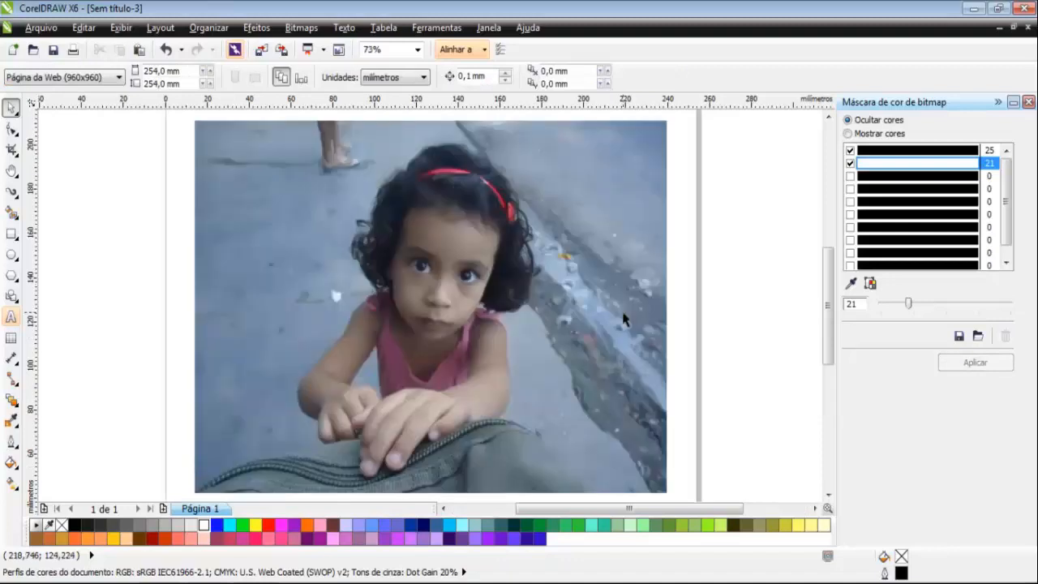
Enable the third mask colour and try to sample it from the pavement beside the girl's head
mouse_move(828, 276)
left_mouse_down()
mouse_move(832, 300)
mouse_move(829, 278)
mouse_move(821, 290)
left_mouse_up()
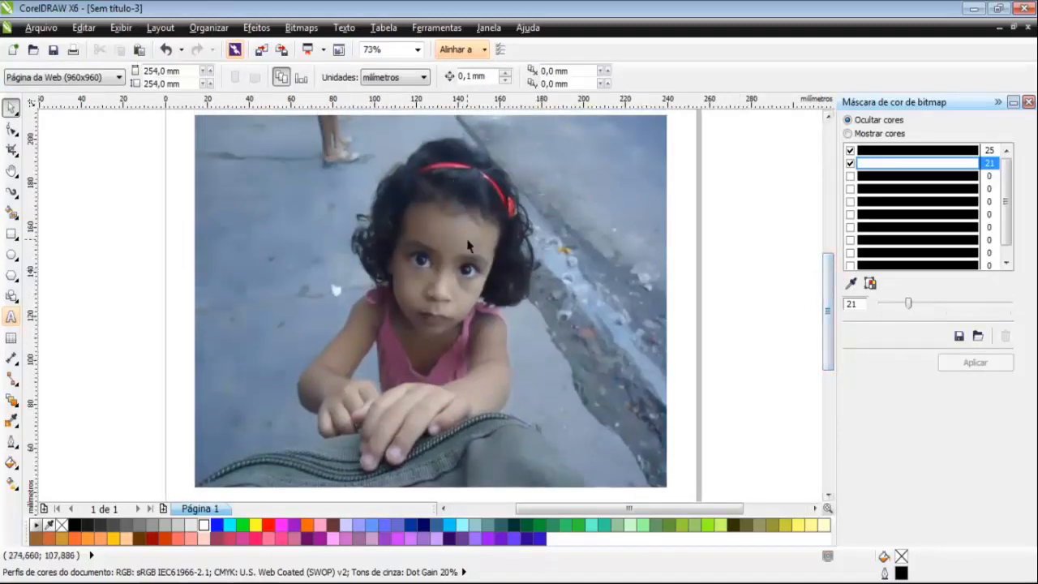
left_click(851, 285)
left_click(875, 175)
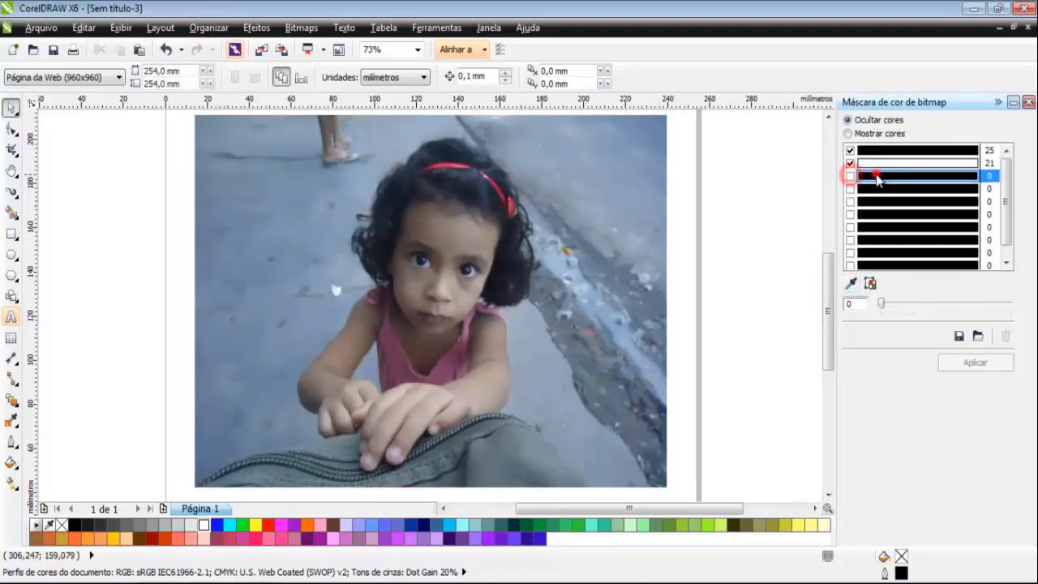
left_click(850, 175)
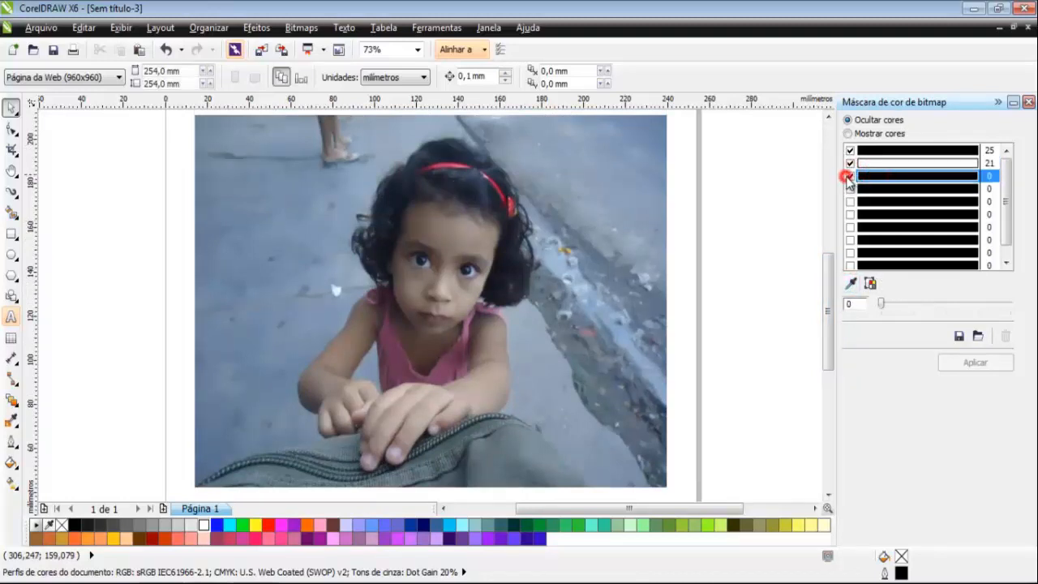
left_click(850, 282)
left_click(590, 185)
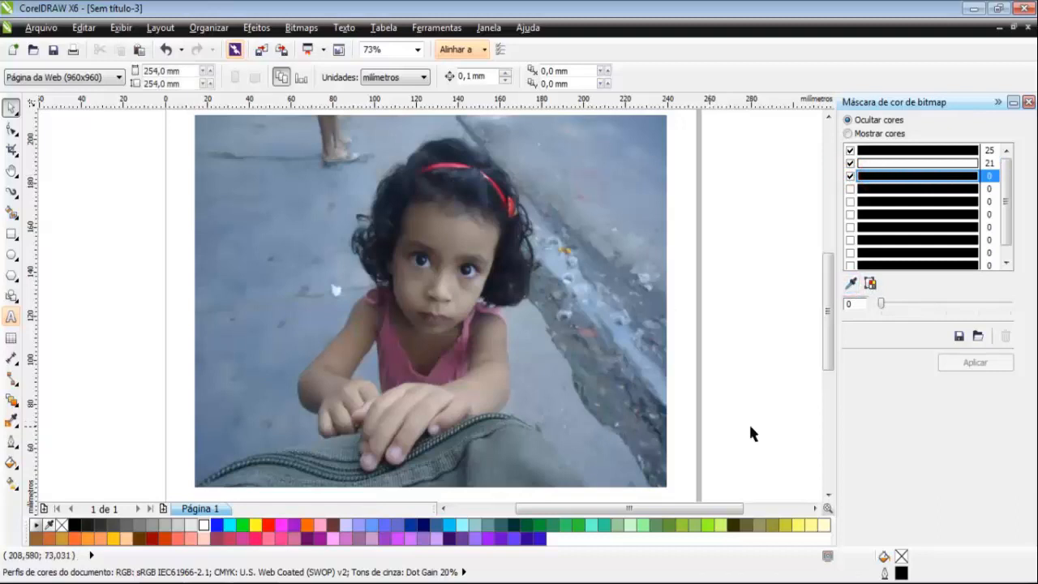
Disable the first two mask colours and try to sample the third one from the girl's forehead
left_click(850, 163)
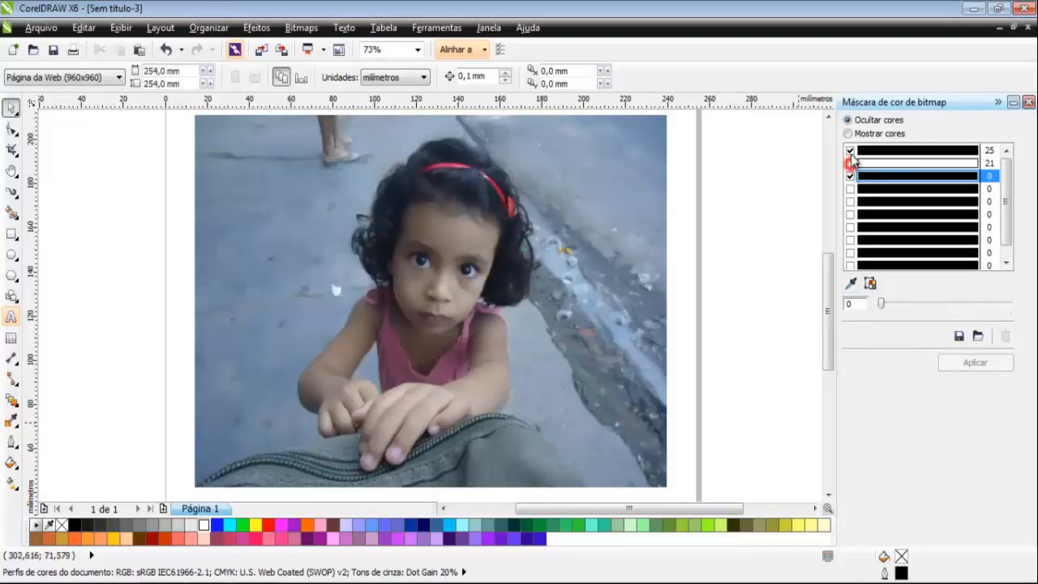
left_click(849, 150)
left_click(886, 176)
left_click(850, 282)
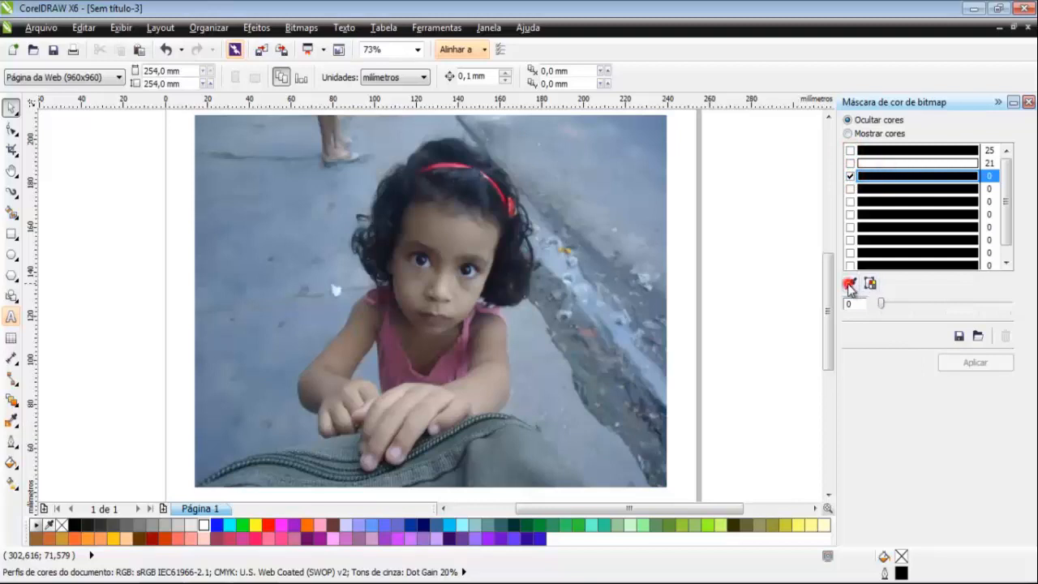
left_click(452, 231)
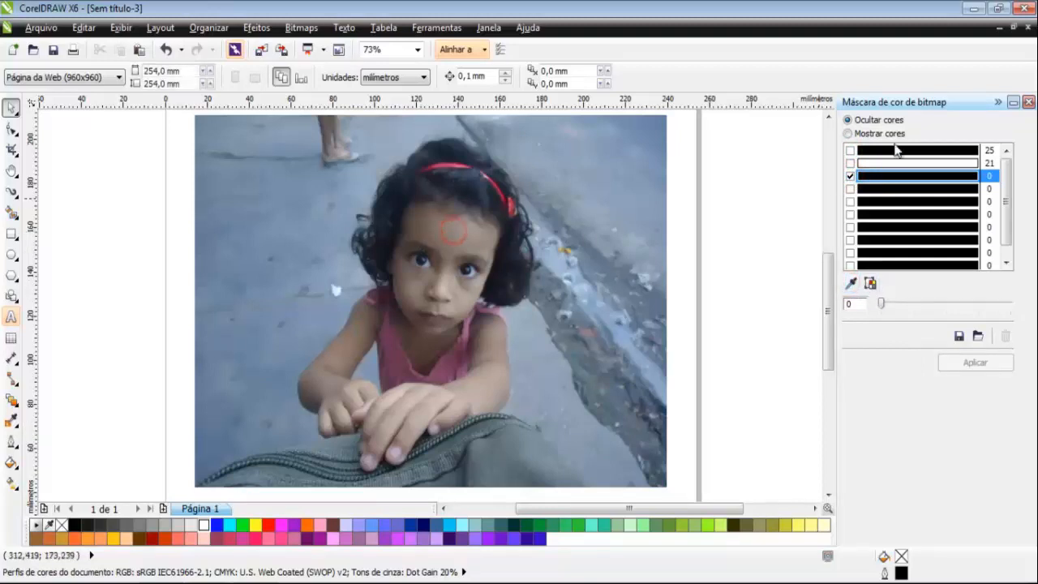
Enable the second mask colour instead of the third and try to sample it from the background beside the girl's hair
left_click(849, 163)
left_click(850, 283)
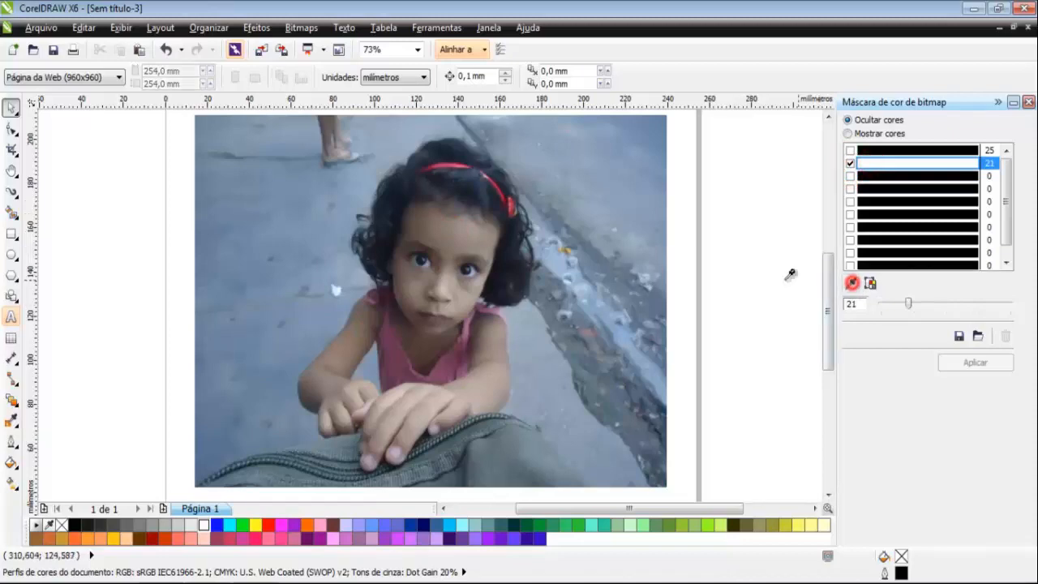
left_click(556, 195)
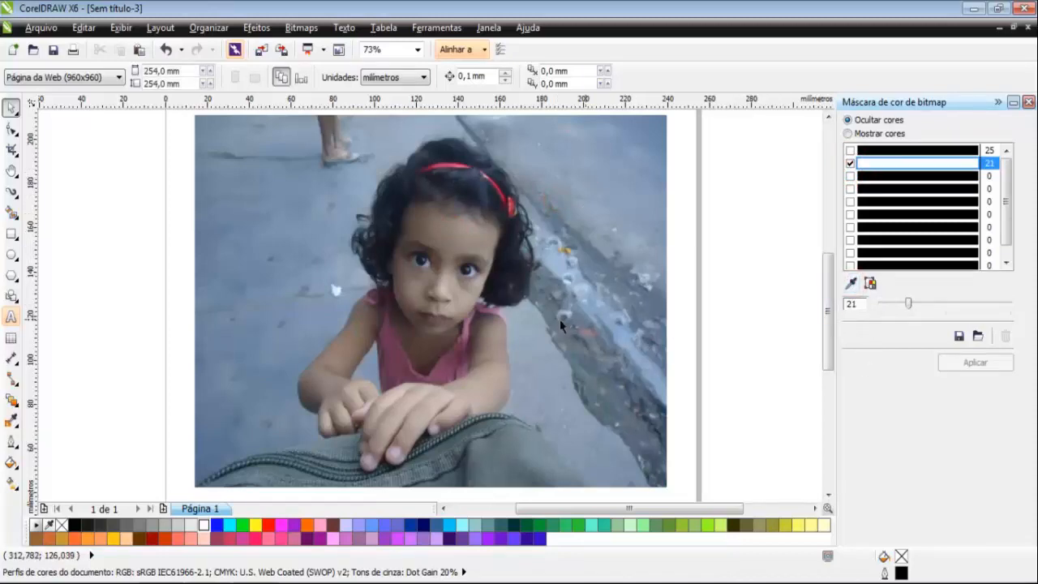
left_click(356, 282)
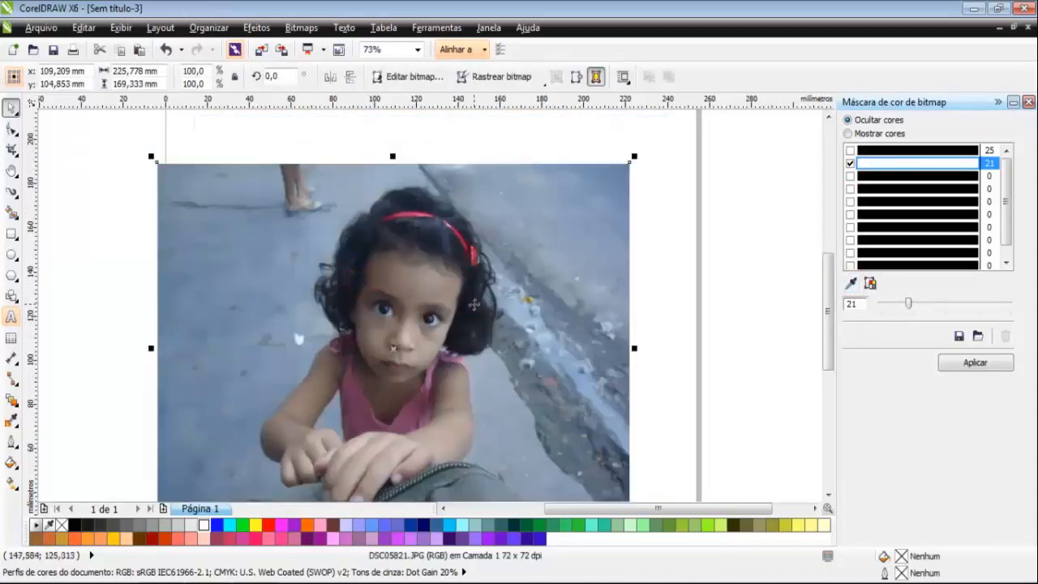
left_click(681, 312)
scroll(829, 319, "up", 2)
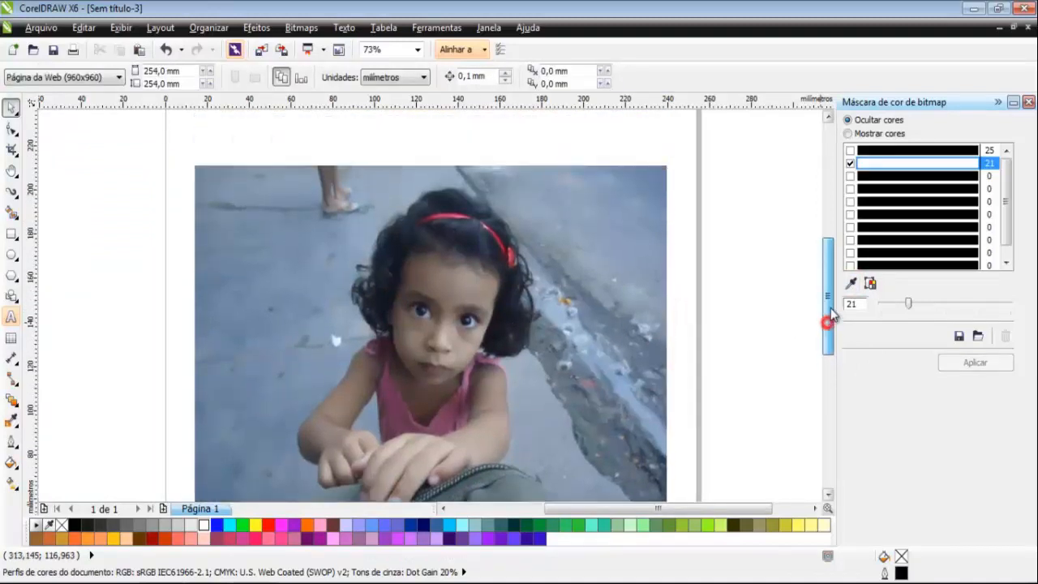
scroll(828, 320, "down", 1)
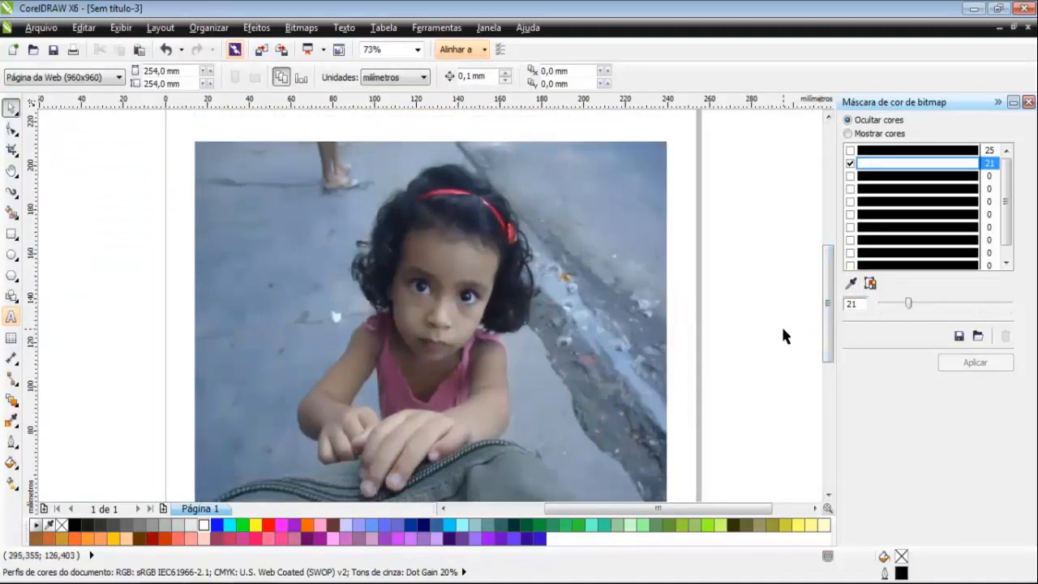
scroll(770, 339, "down", 3)
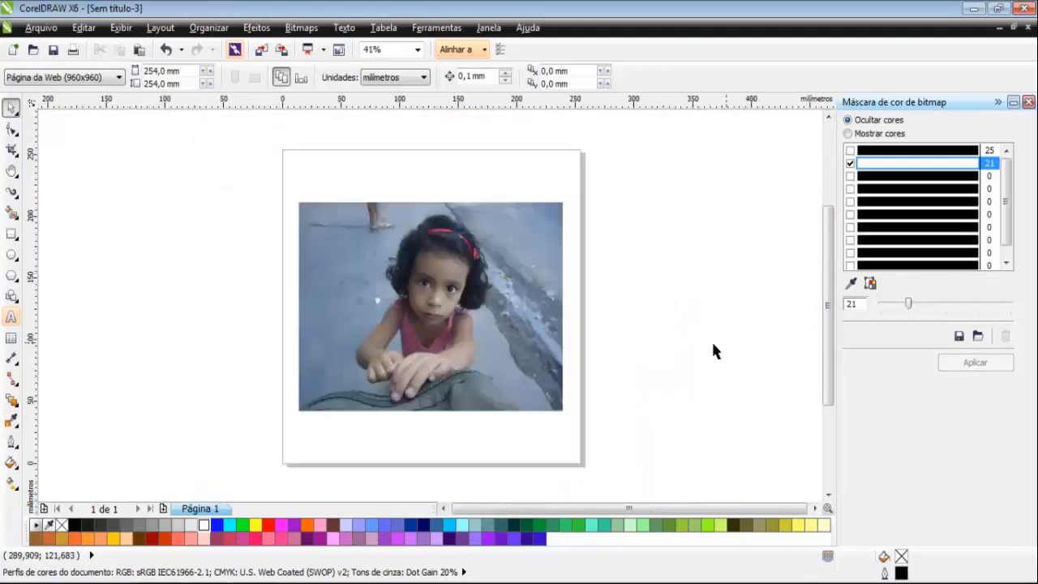
left_click(703, 345)
Select the photo, sample the second mask colour from the blue pavement left of the girl, and apply the mask with tolerance 21
left_click(482, 311)
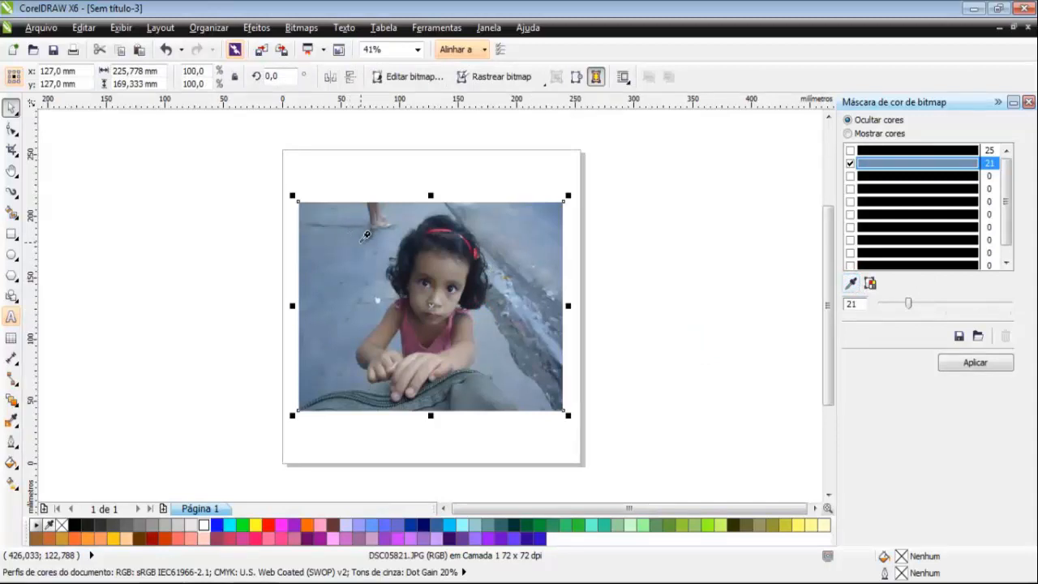
left_click(361, 243)
left_click(976, 363)
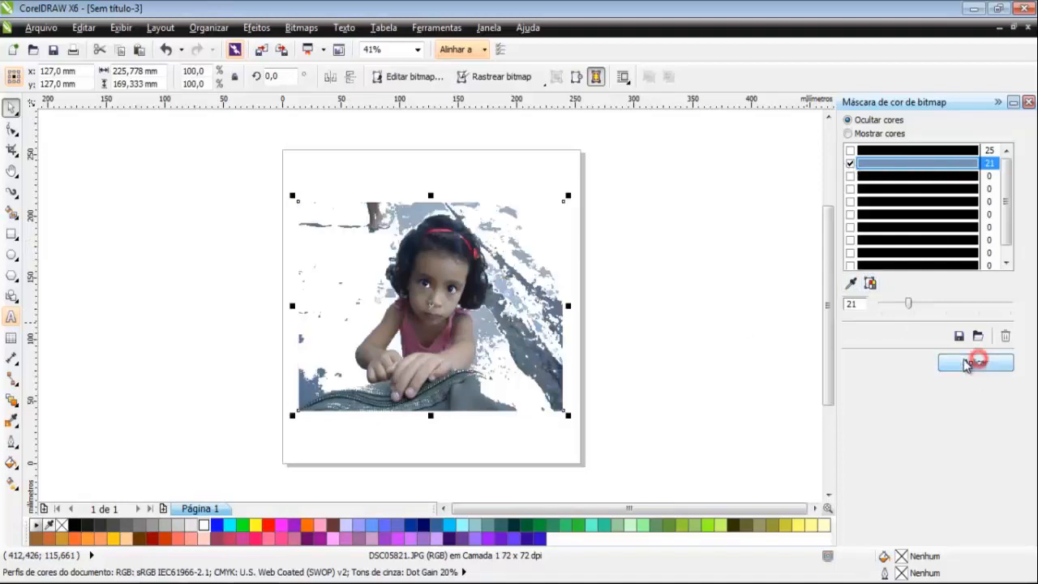
left_click(713, 401)
scroll(407, 393, "up", 2)
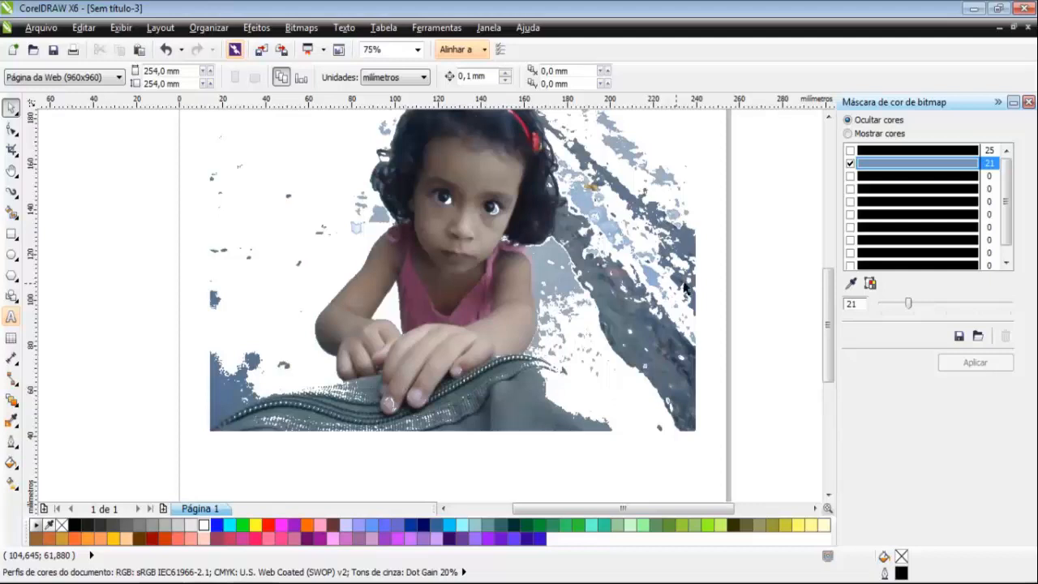
left_click_drag(829, 359, 829, 331)
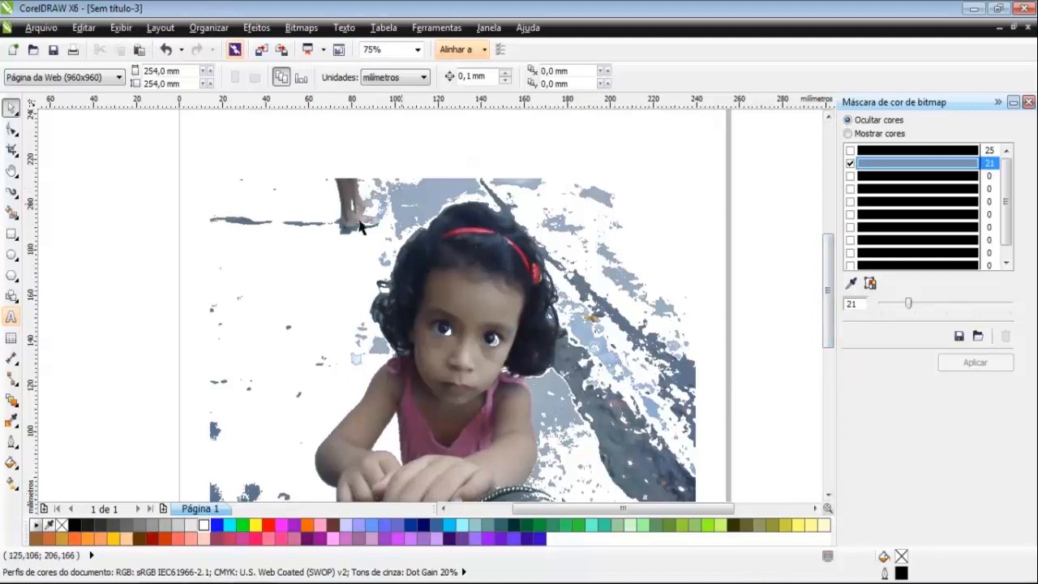
left_click_drag(828, 283, 827, 315)
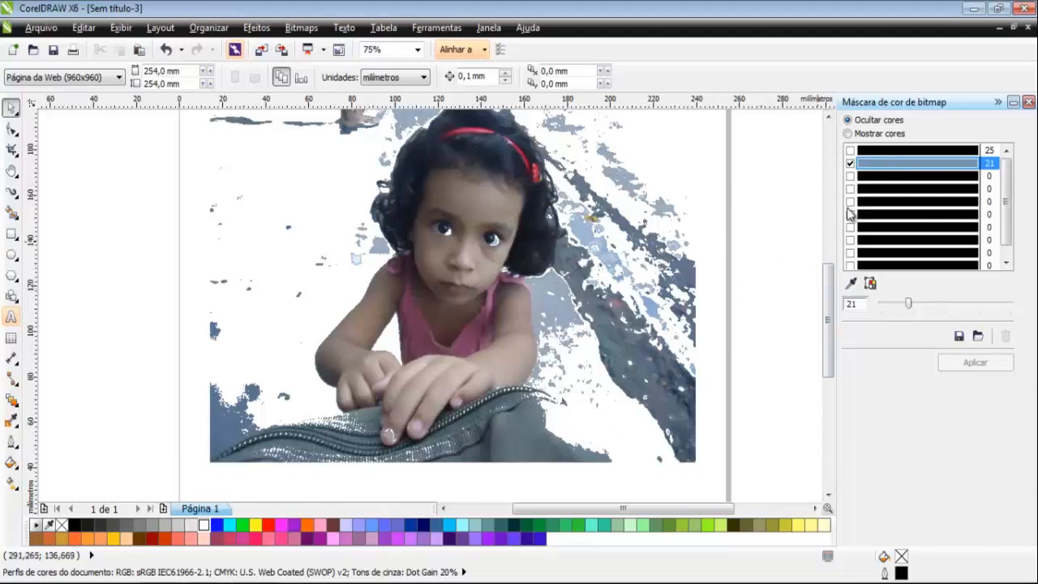
Undo the colour mask on the photo and collapse the bitmap colour mask docker
key("ctrl+z")
left_click(765, 343)
left_click_drag(829, 341, 827, 330)
left_click(999, 103)
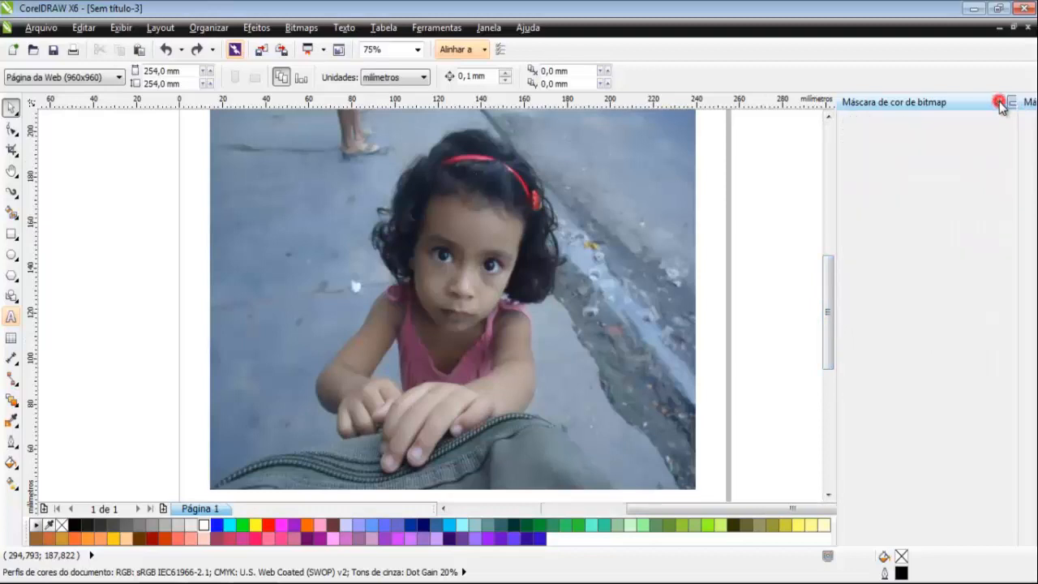
left_click_drag(1005, 315, 1006, 295)
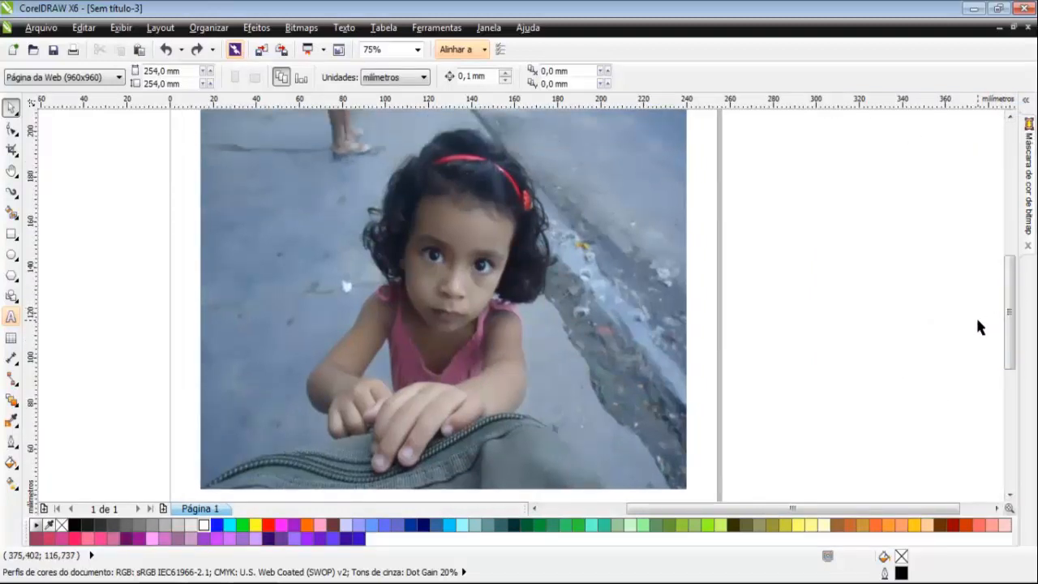
With the Freehand tool, start a straight-segment outline at the fingers on the photo's left side and trace it up to the elbow
left_click(17, 202)
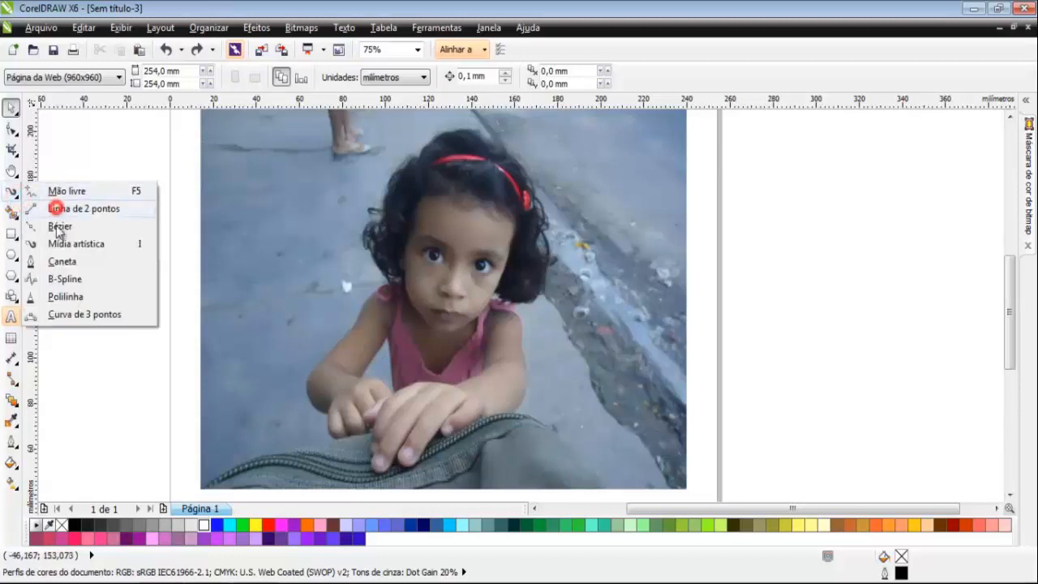
left_click(54, 204)
left_click(14, 195)
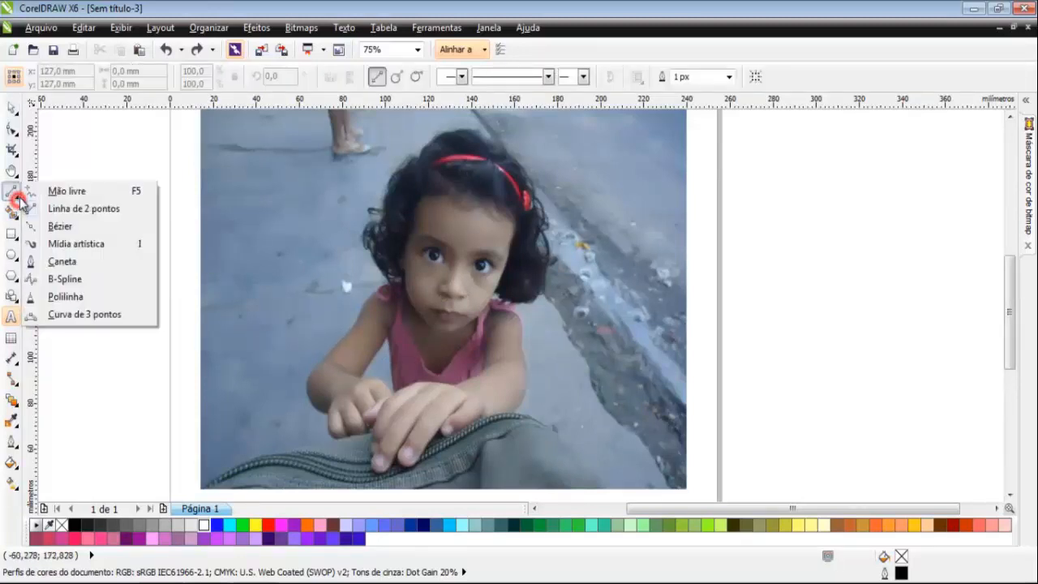
left_click(40, 195)
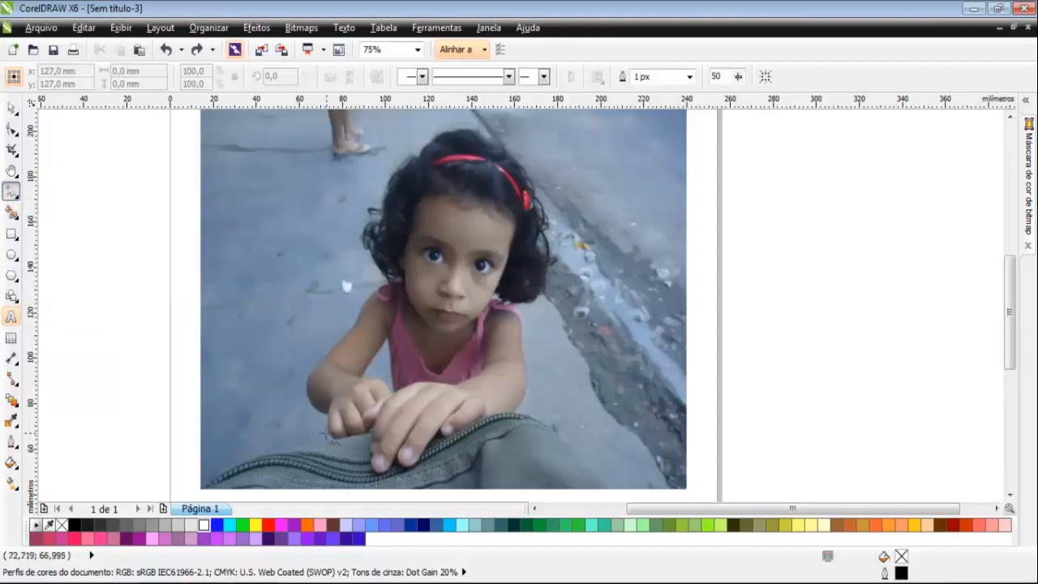
left_click(329, 440)
left_click(324, 430)
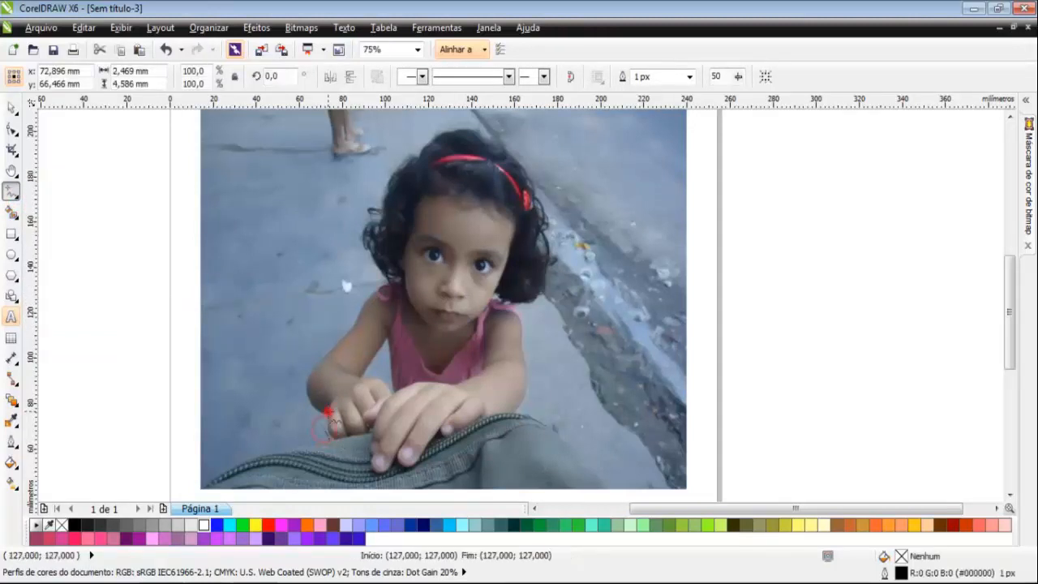
left_click(329, 412)
left_click(325, 411)
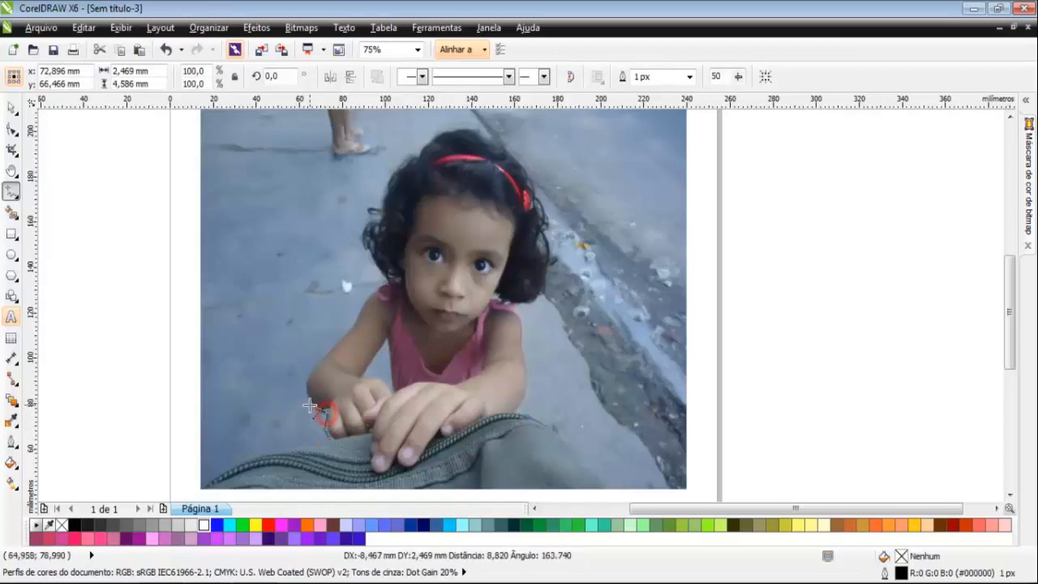
left_click(317, 401)
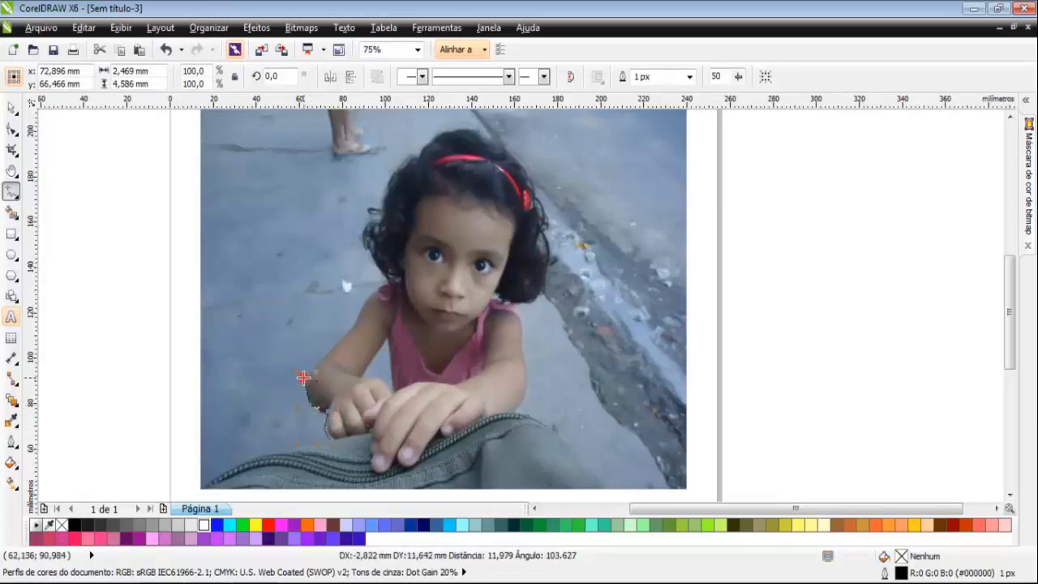
Continue the outline from the elbow along the outer edge of the arm to the shoulder below the hair
left_click(324, 360)
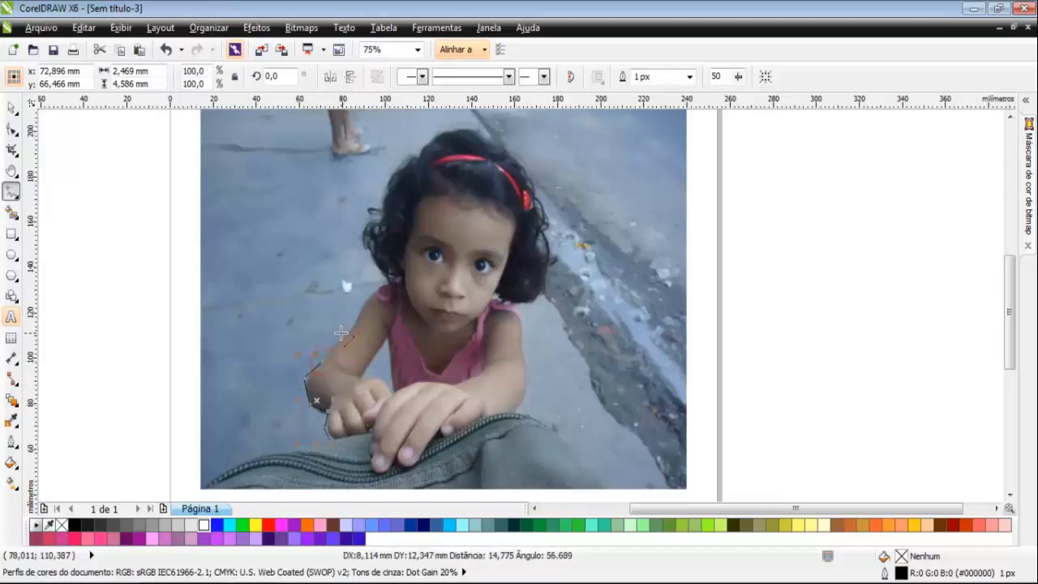
left_click(341, 334)
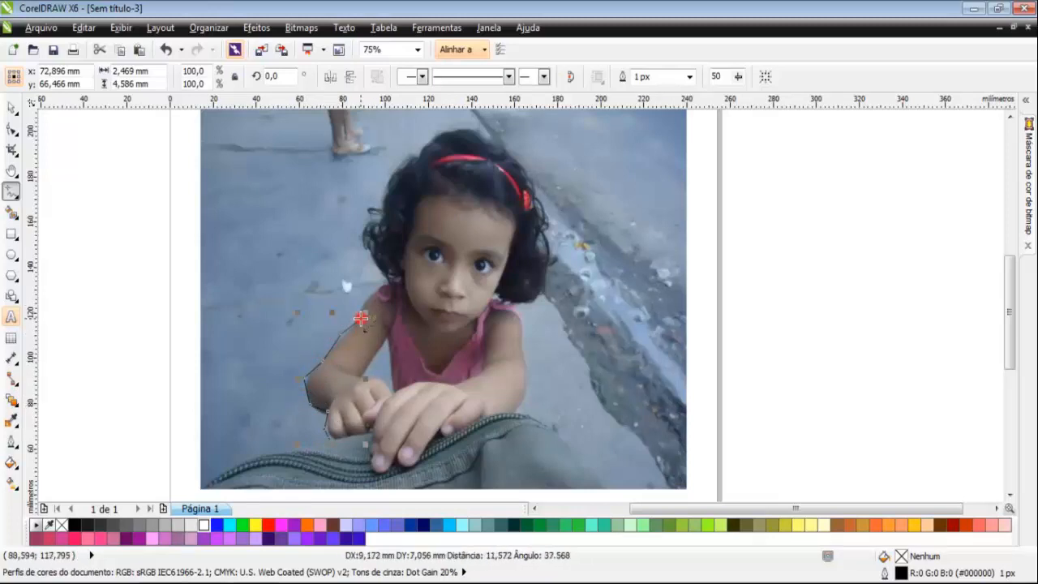
left_click(359, 315)
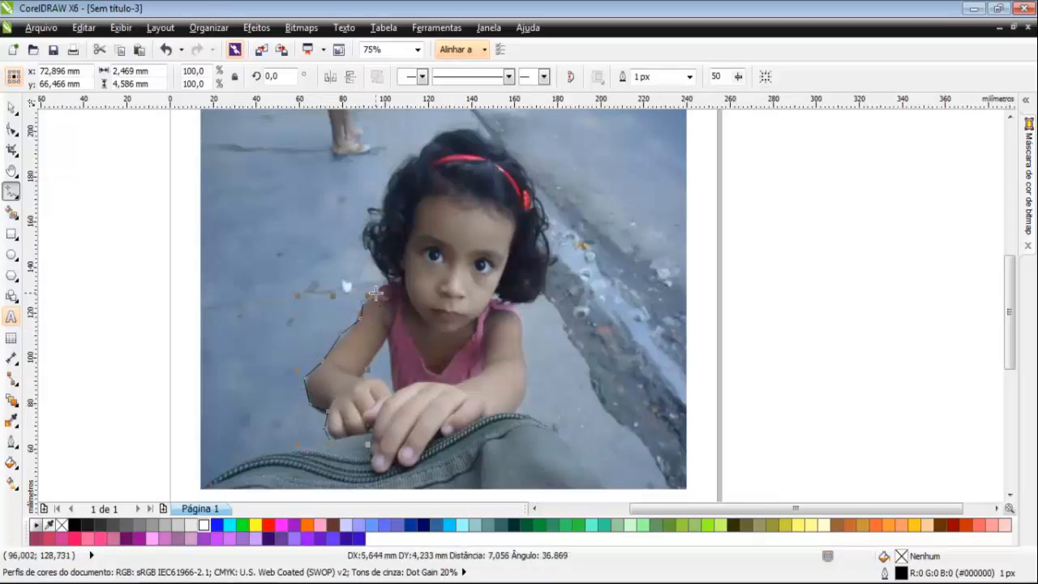
left_click(384, 286)
left_click(386, 283)
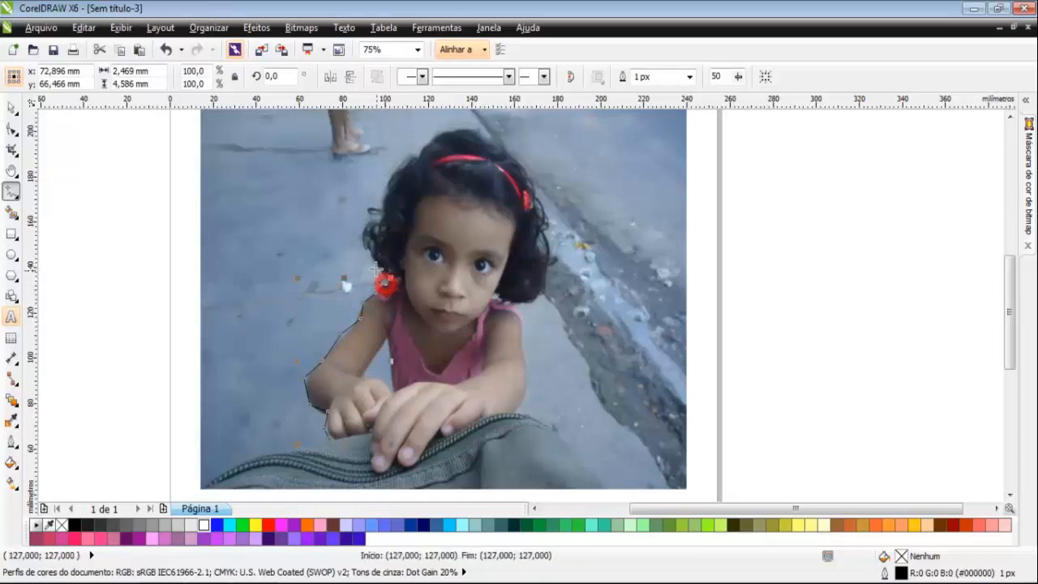
Continue the straight-segment outline from the shoulder up the left edge of the girl's hair to the top of her head
left_click(375, 266)
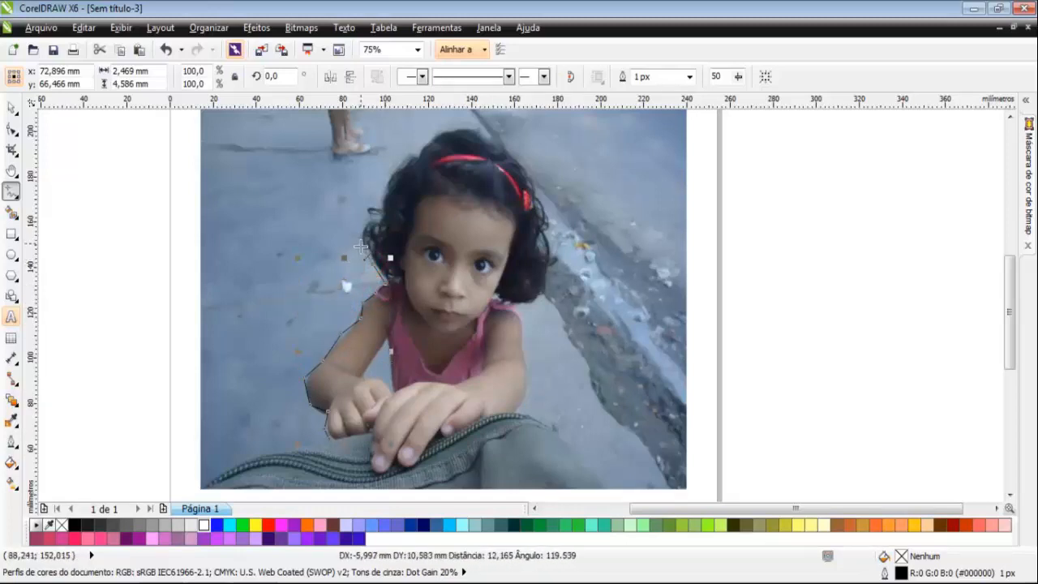
left_click(363, 239)
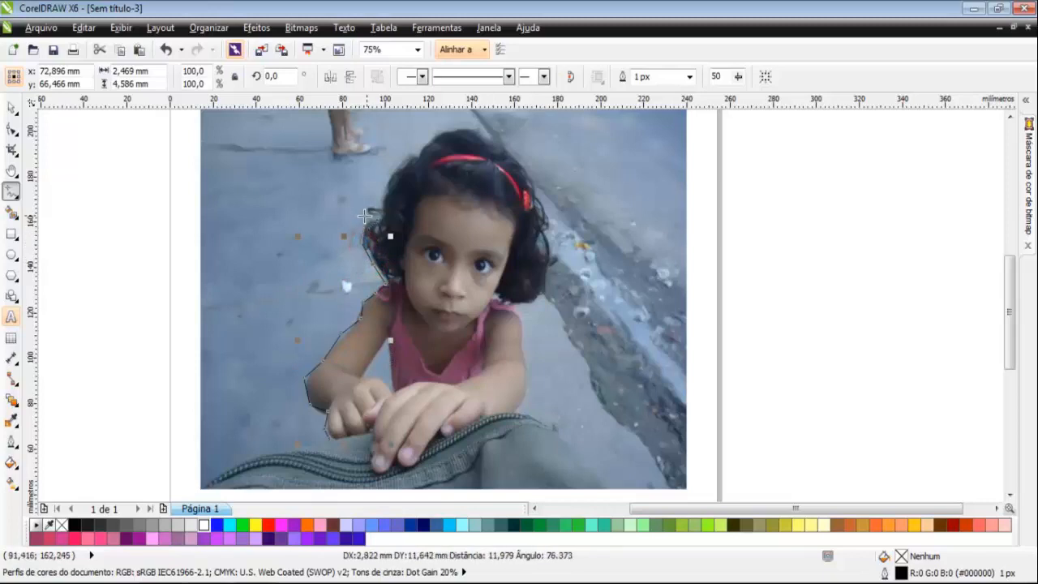
left_click(363, 221)
left_click(373, 215)
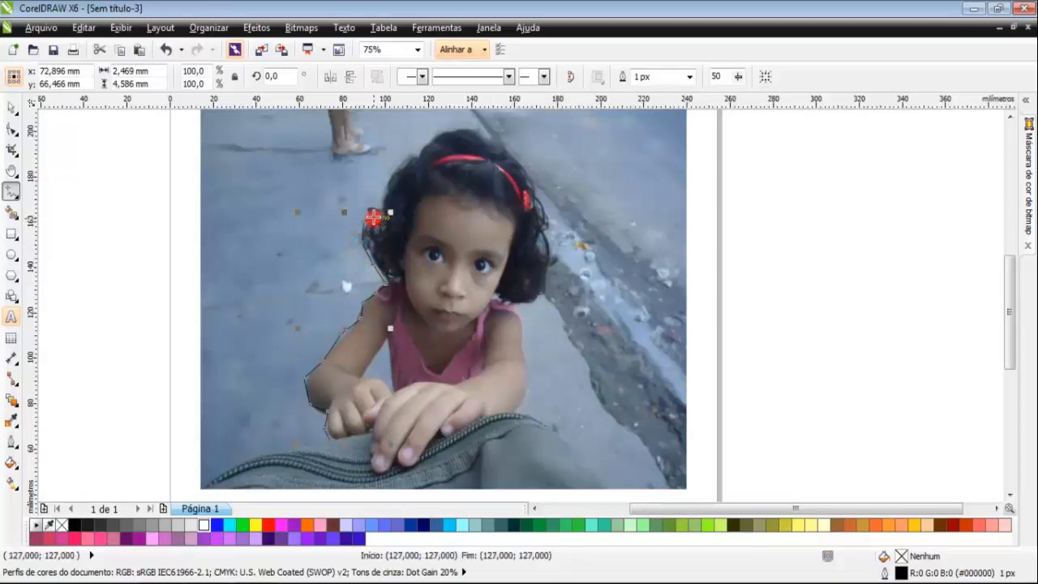
left_click(383, 195)
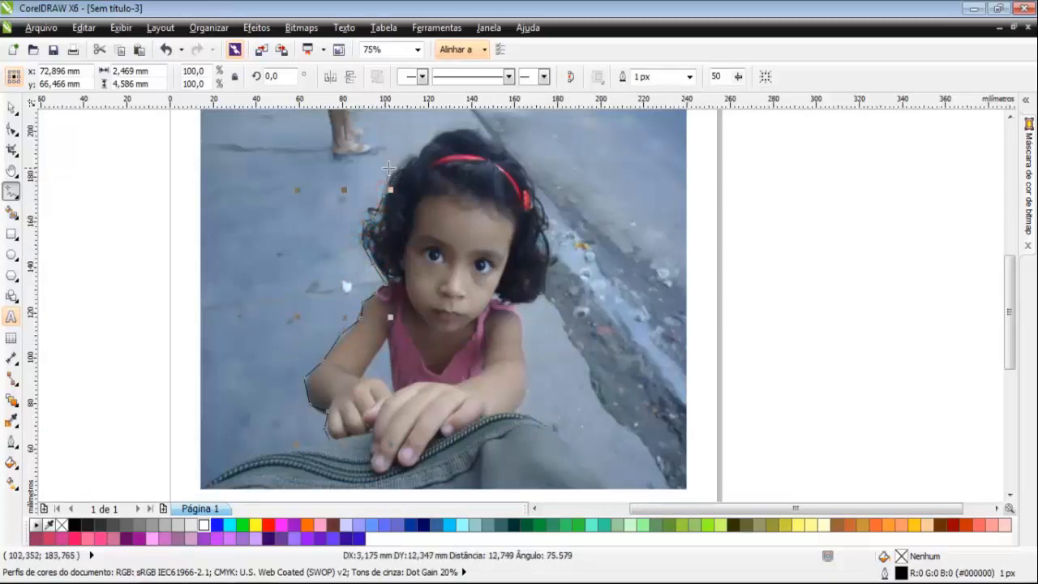
left_click(394, 164)
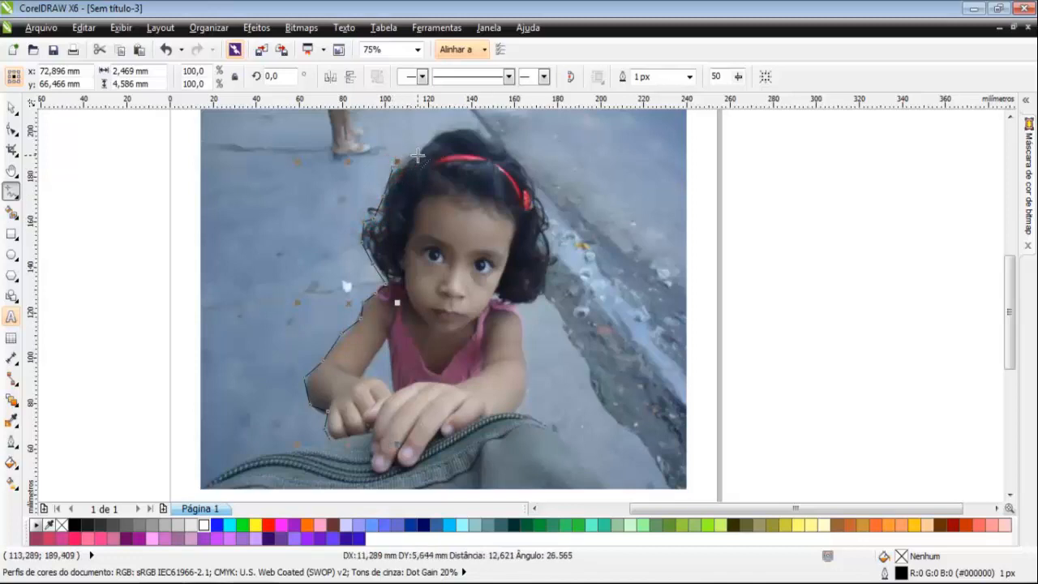
left_click(418, 154)
left_click(438, 128)
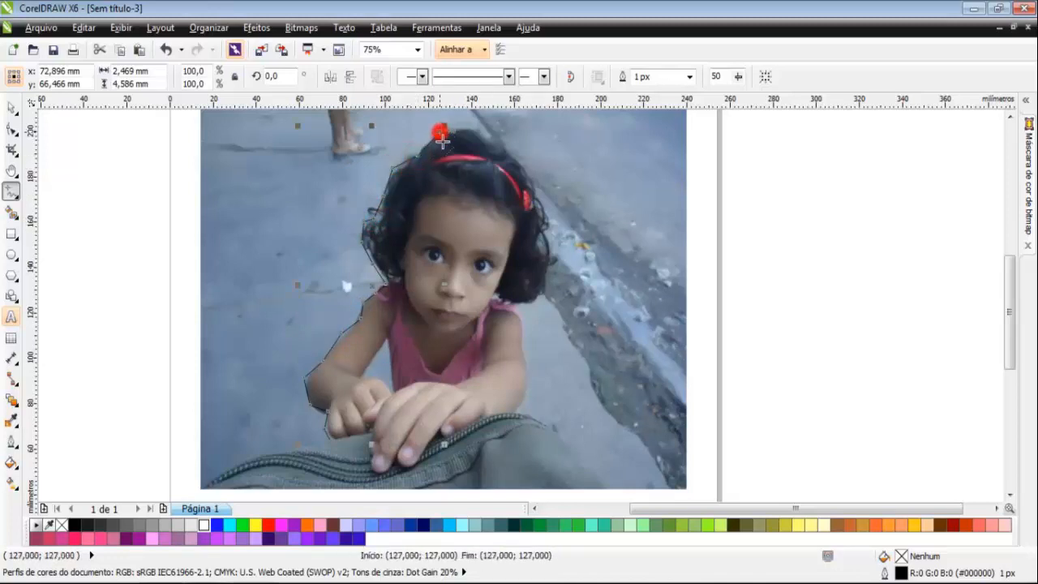
With the Bézier tool, continue the outline over the top of the head and down the right side of the hair past the headband's bow
scroll(464, 116, "up", 1)
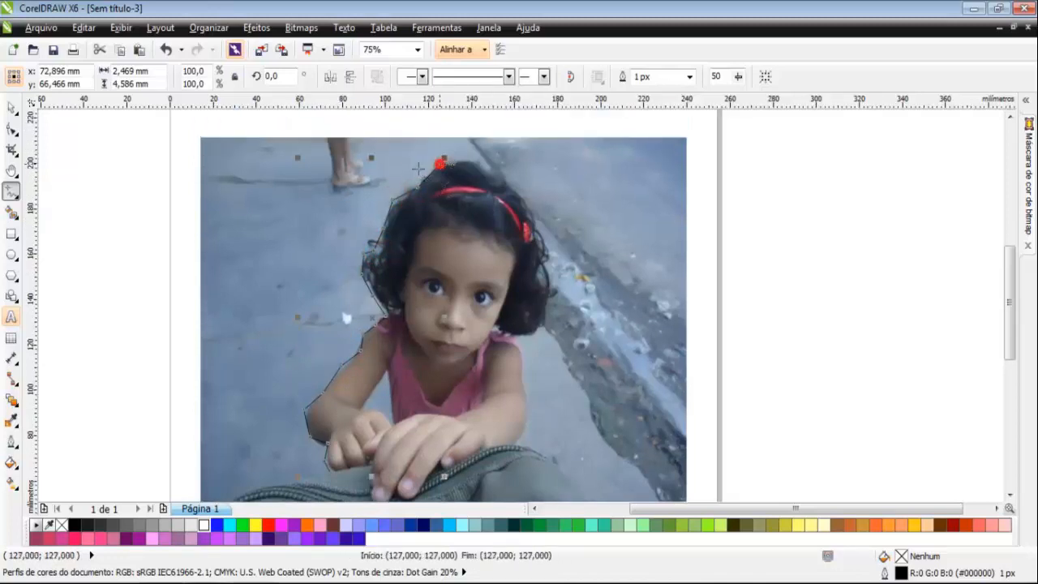
left_click(15, 197)
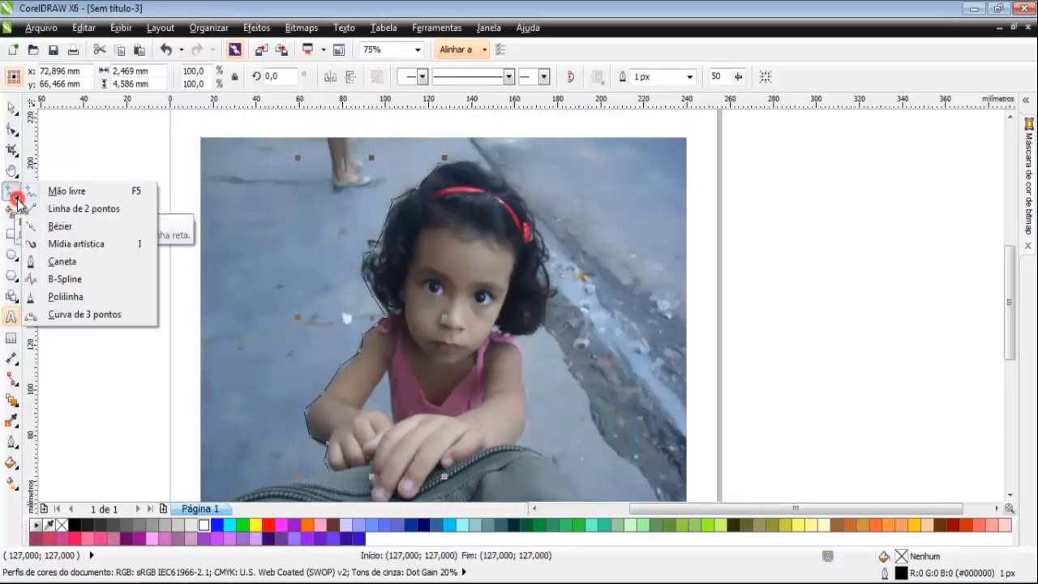
left_click(59, 227)
left_click(440, 163)
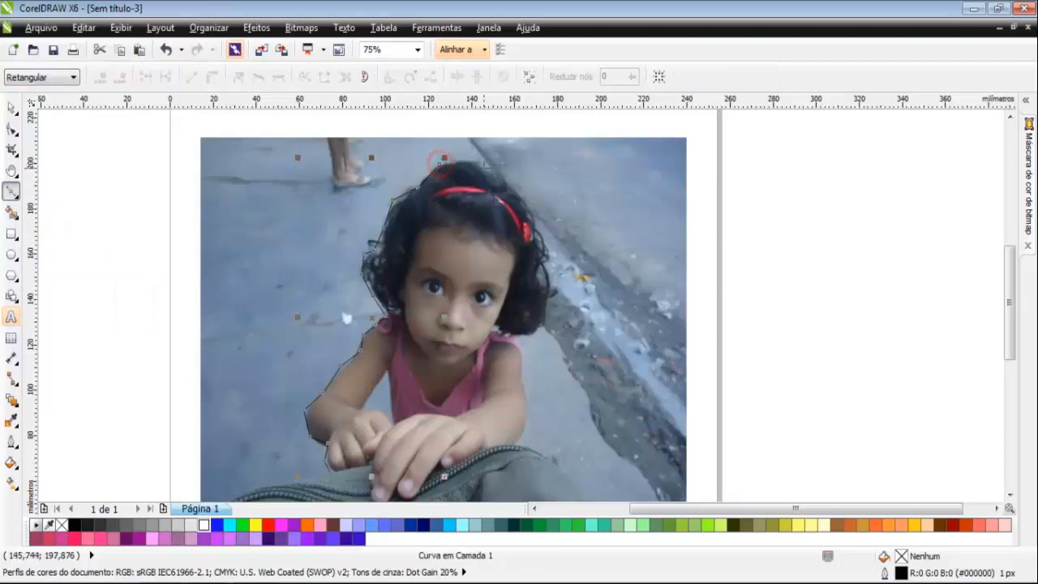
left_click(490, 172)
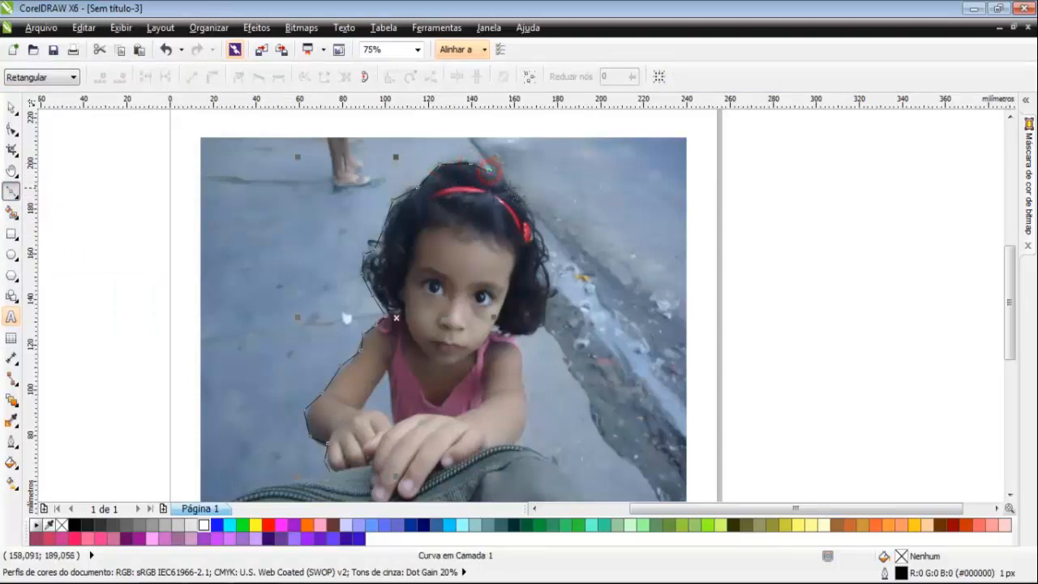
left_click(509, 189)
left_click(523, 203)
left_click(532, 229)
left_click(543, 256)
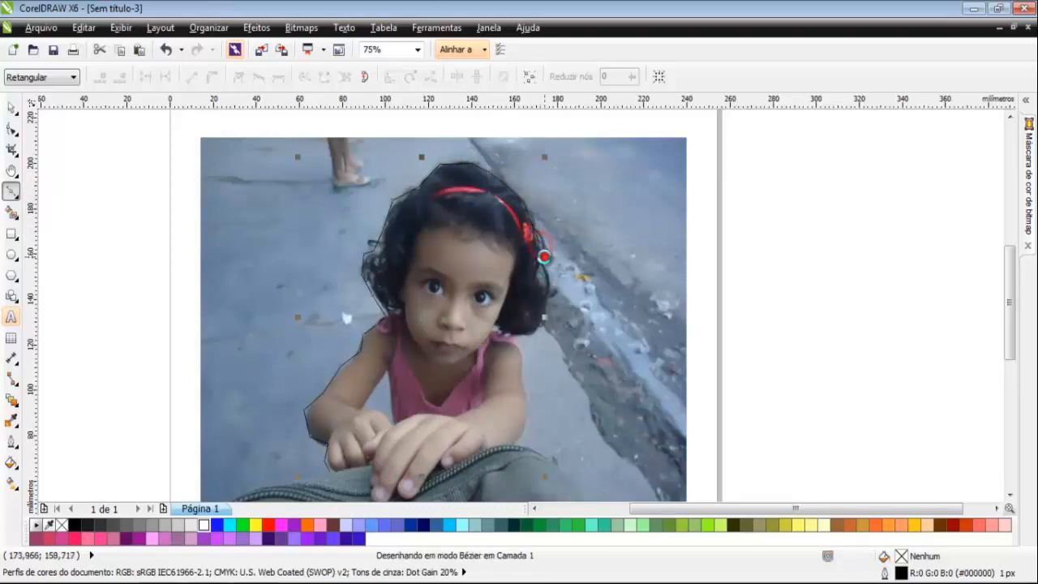
Extend the outline around the lower right curls to the underside of the hair above the shoulder
left_click(537, 268)
left_click(541, 277)
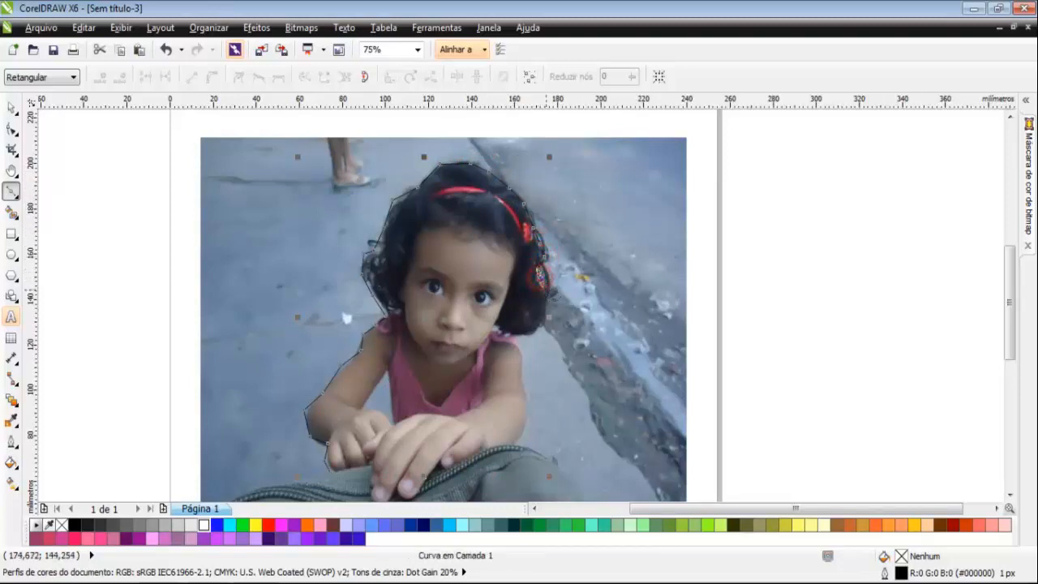
left_click(546, 289)
left_click(544, 305)
left_click(536, 319)
left_click(517, 331)
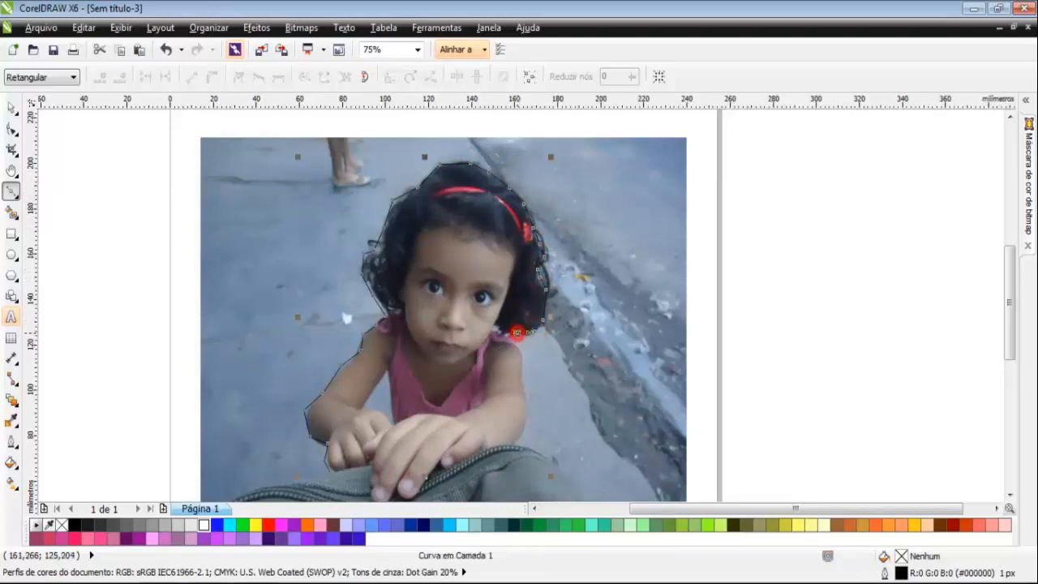
With the Pen tool, continue the outline from below the hair down the outer edge of the right-side arm to the bag's zipper
left_click(12, 193)
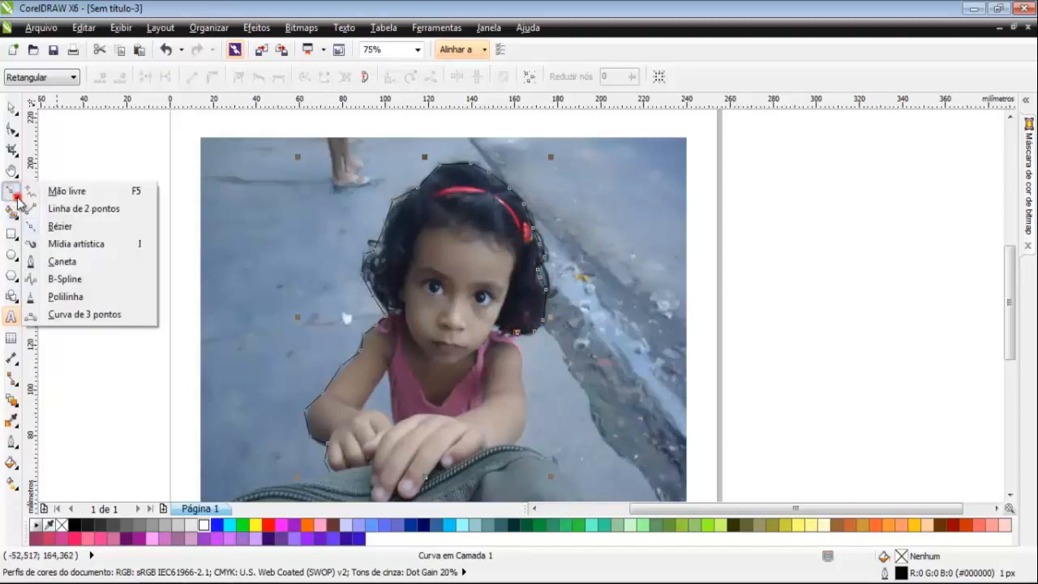
left_click(39, 265)
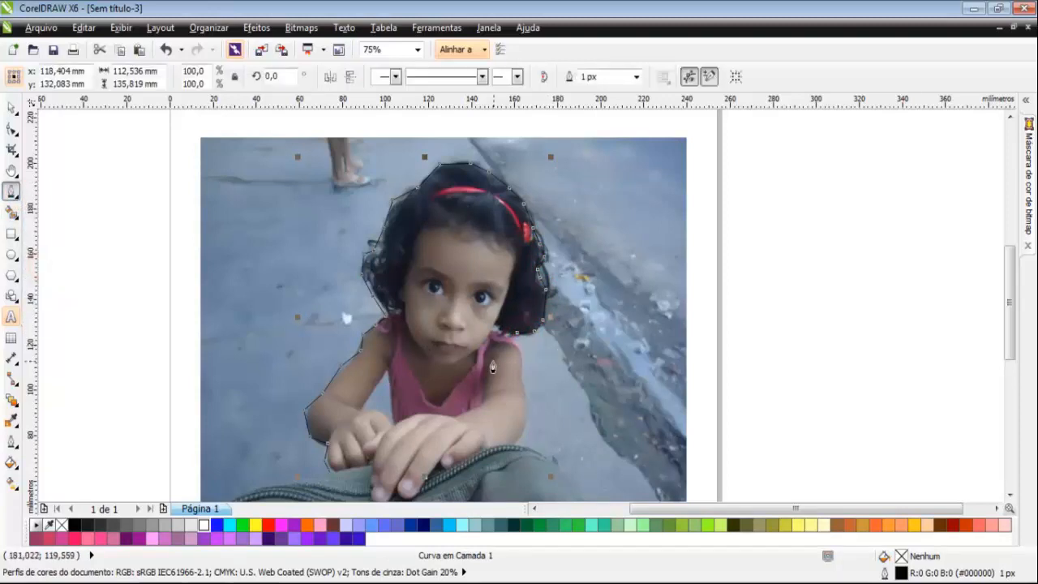
left_click(517, 333)
left_click(522, 356)
left_click(523, 375)
left_click(526, 397)
left_click(515, 432)
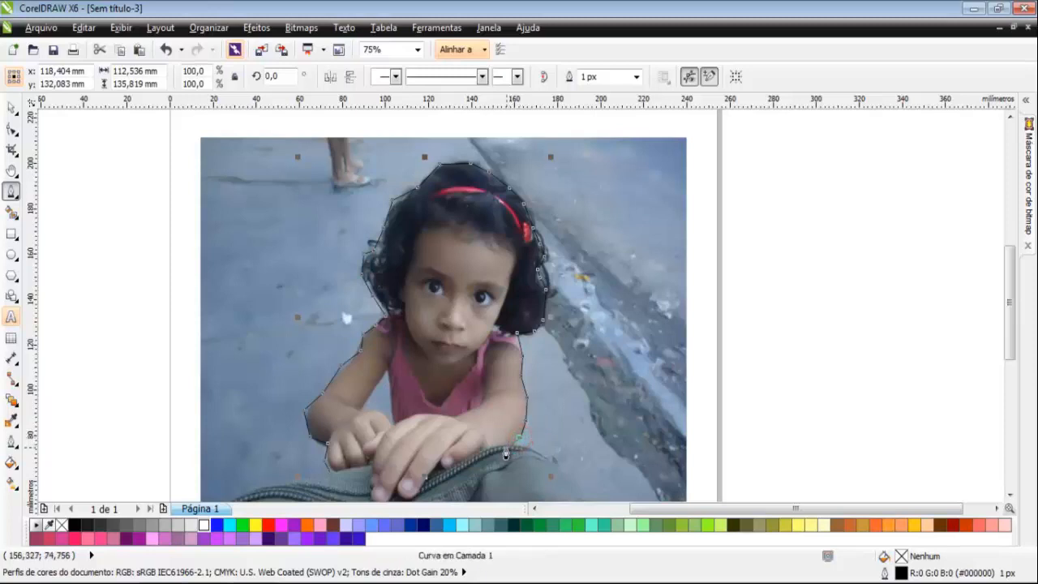
left_click(504, 446)
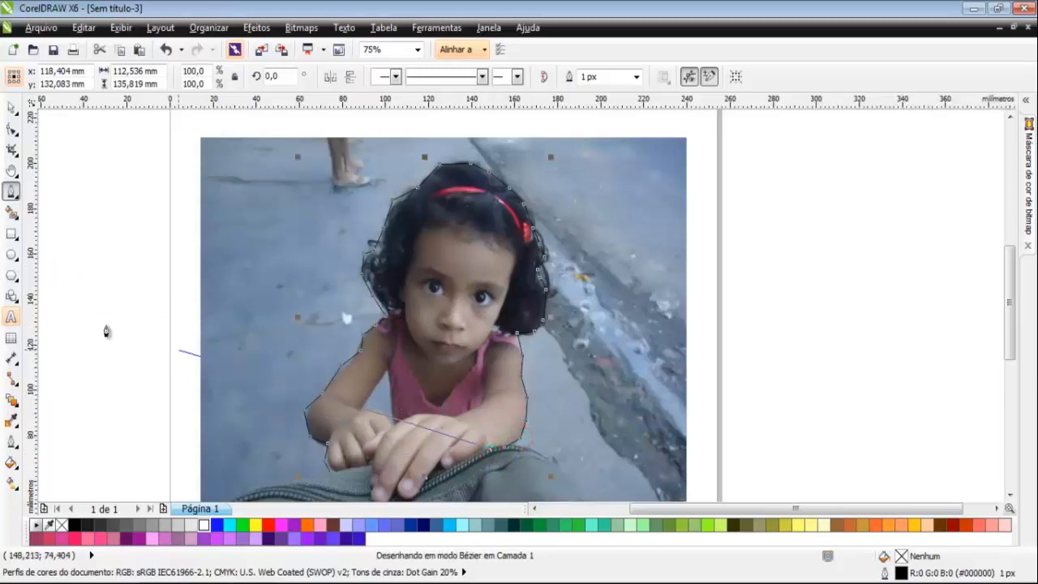
With the 3-point curve tool, trace around the fingers of both hands and close the outline at its starting point
left_click(16, 196)
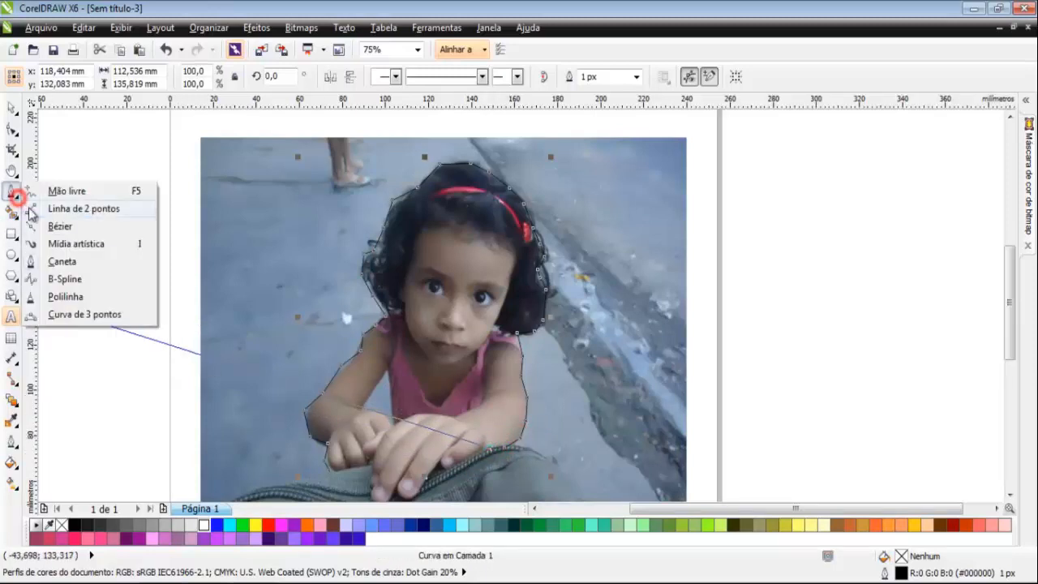
left_click(85, 315)
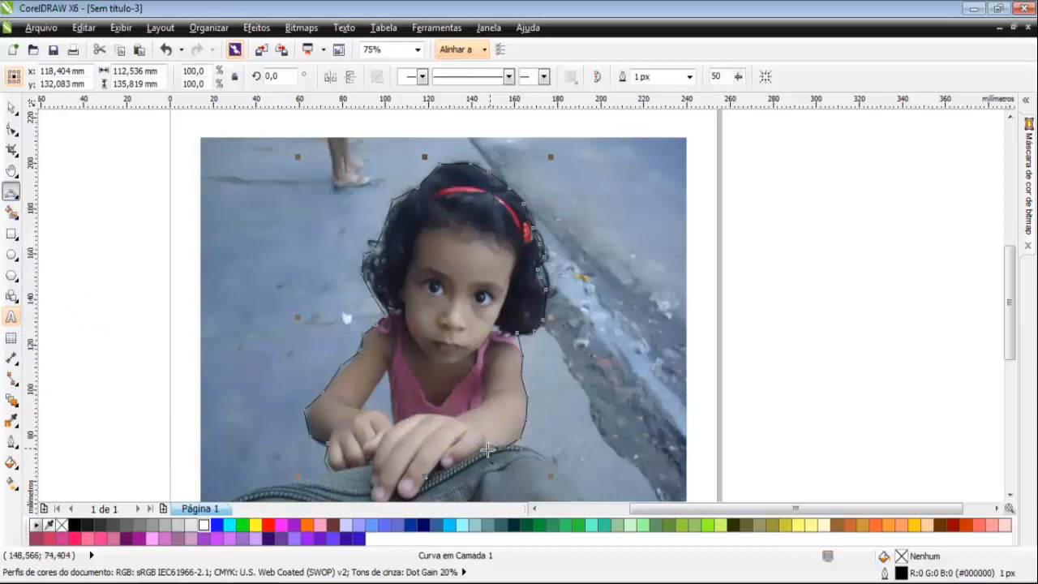
left_click_drag(487, 450, 446, 467)
left_click(447, 470)
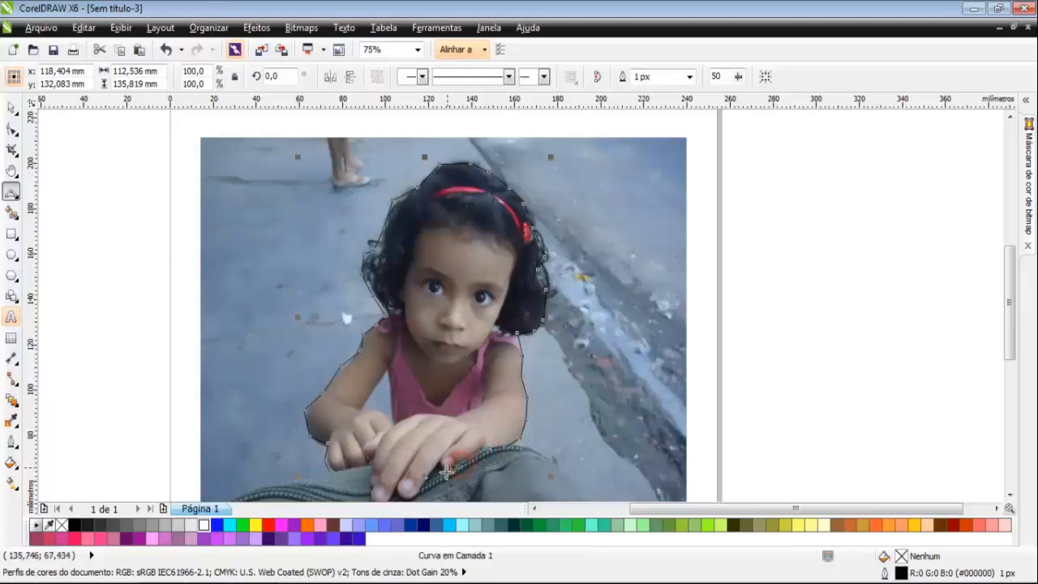
left_click_drag(1010, 302, 1008, 346)
scroll(397, 458, "up", 2)
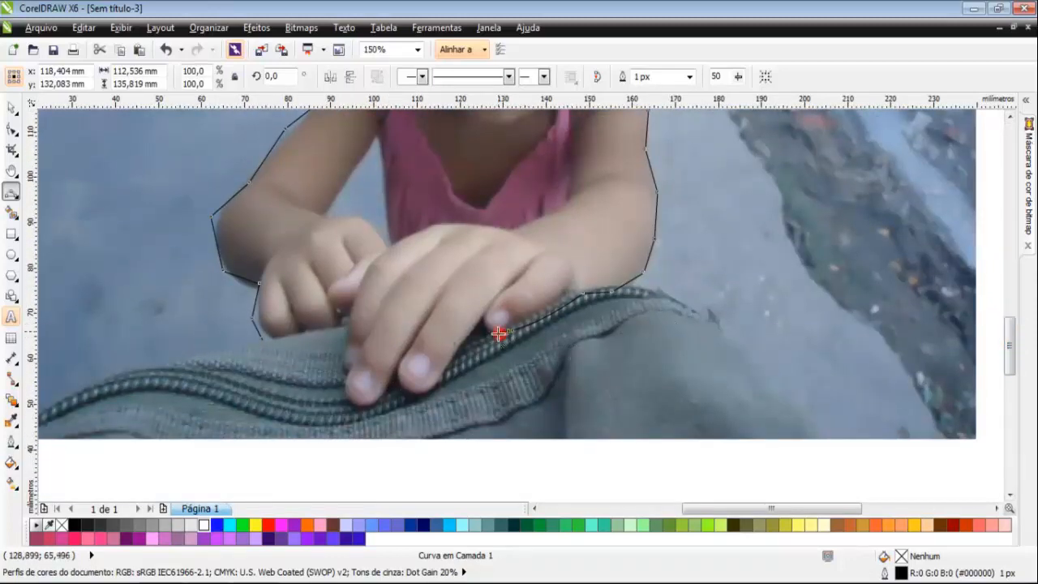
mouse_move(498, 333)
left_mouse_down()
mouse_move(484, 318)
mouse_move(428, 389)
mouse_move(449, 361)
mouse_move(401, 365)
mouse_move(406, 382)
mouse_move(395, 363)
mouse_move(385, 404)
mouse_move(366, 405)
mouse_move(376, 403)
mouse_move(361, 399)
mouse_move(347, 369)
mouse_move(351, 305)
left_mouse_up()
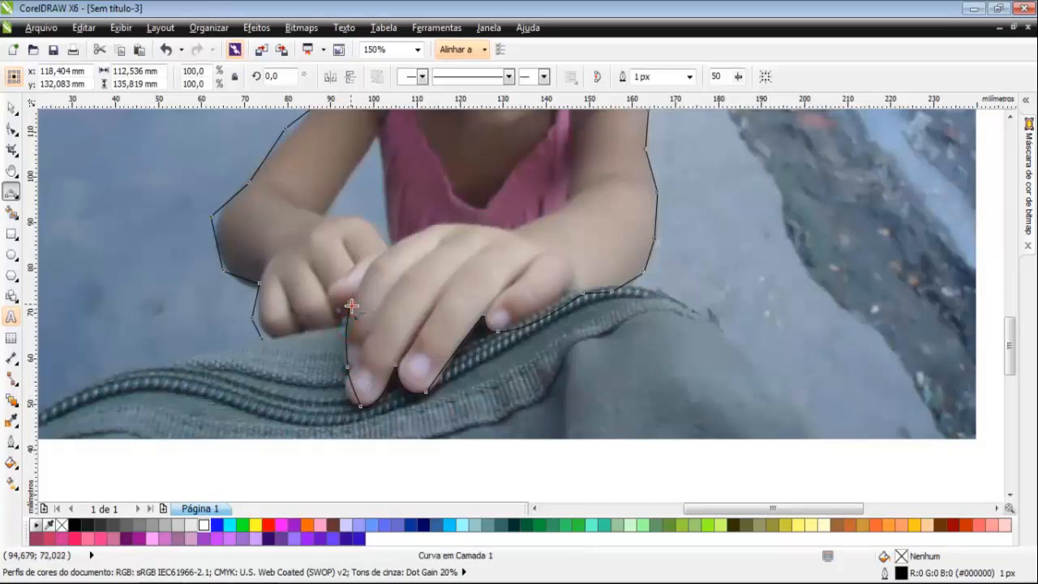
left_click(260, 339)
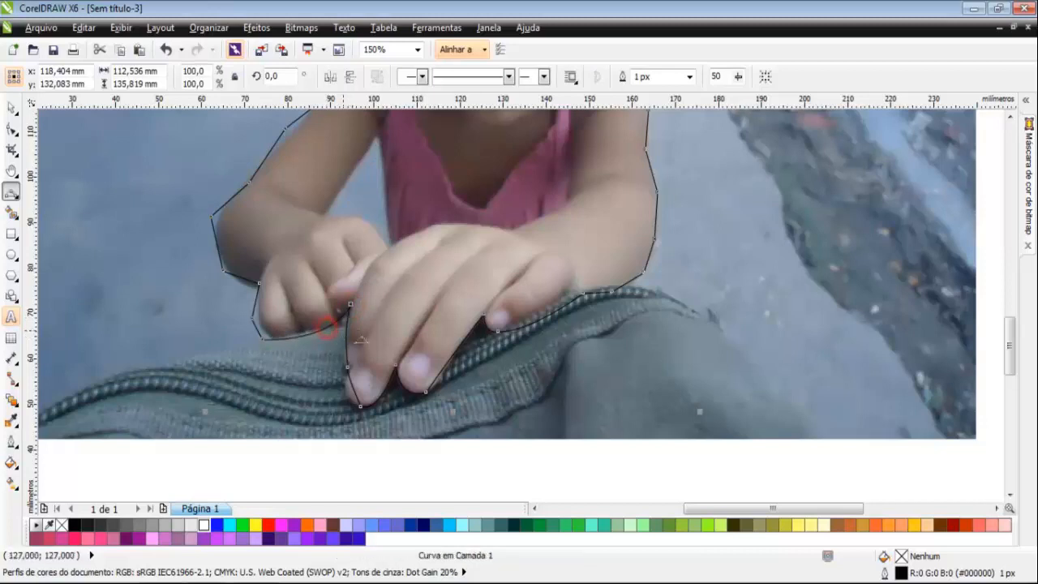
Select the closed outline together with the photo and intersect them to make a cut-out of the girl
left_click_drag(1011, 343, 1011, 322)
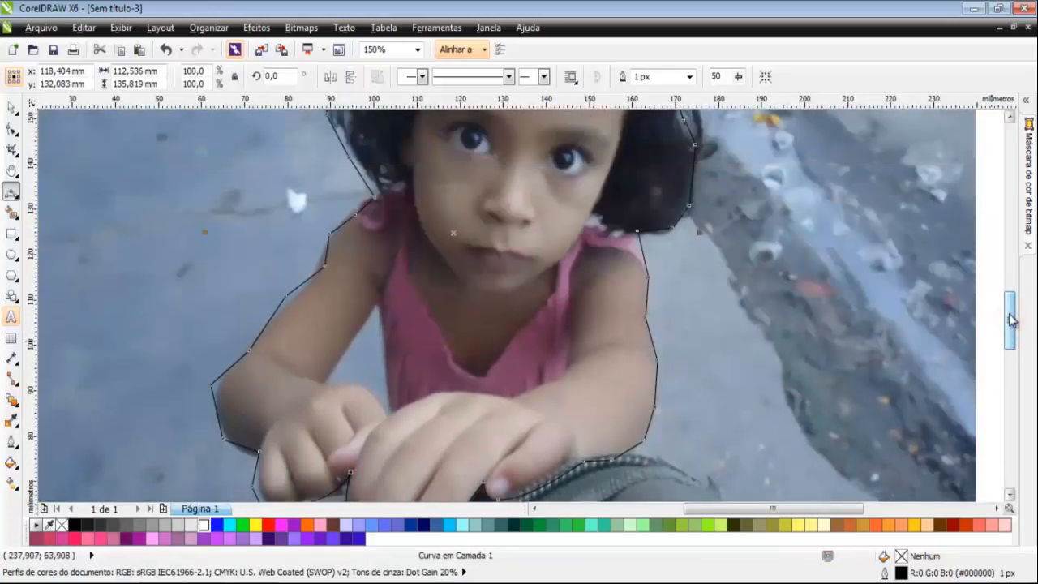
key("F4")
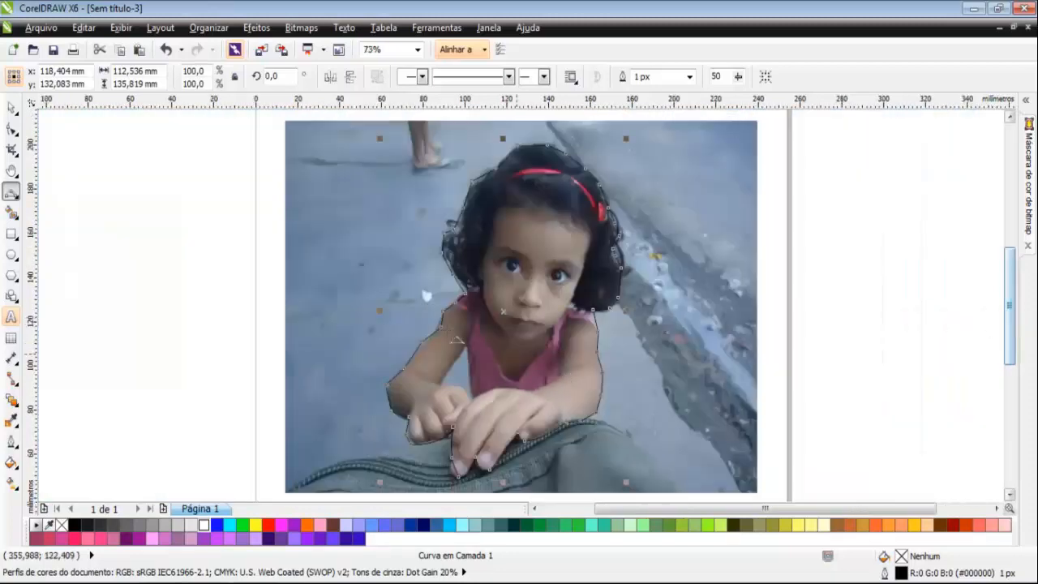
left_click(15, 116)
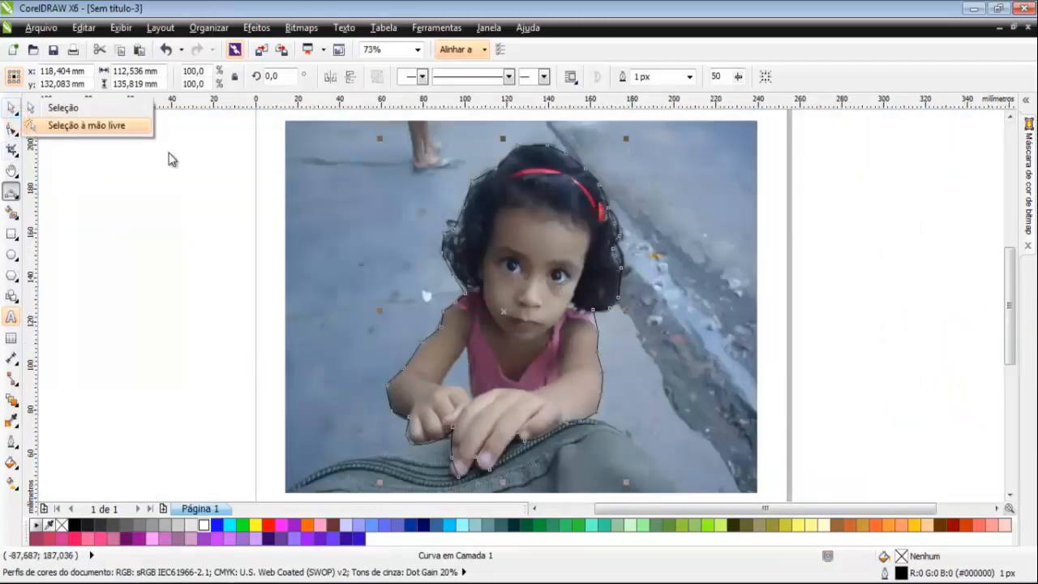
left_click(42, 107)
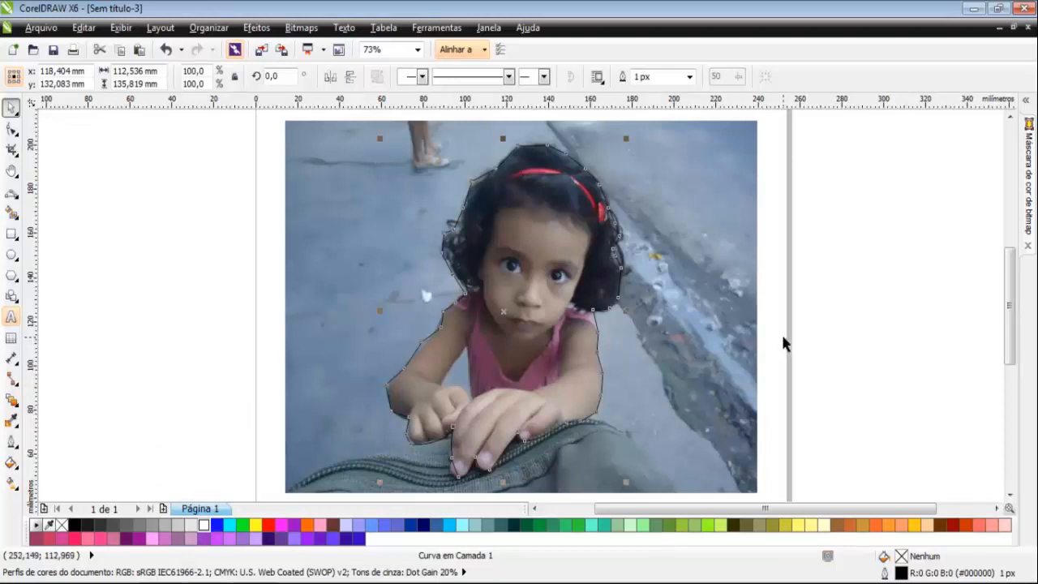
left_click(900, 300)
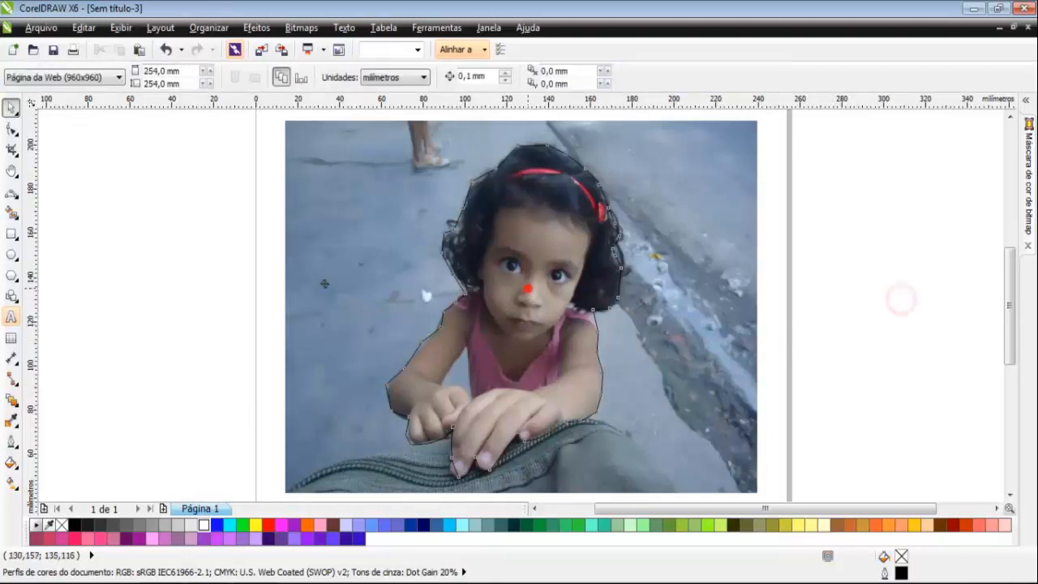
key("ctrl+z")
key("ctrl+shift+z")
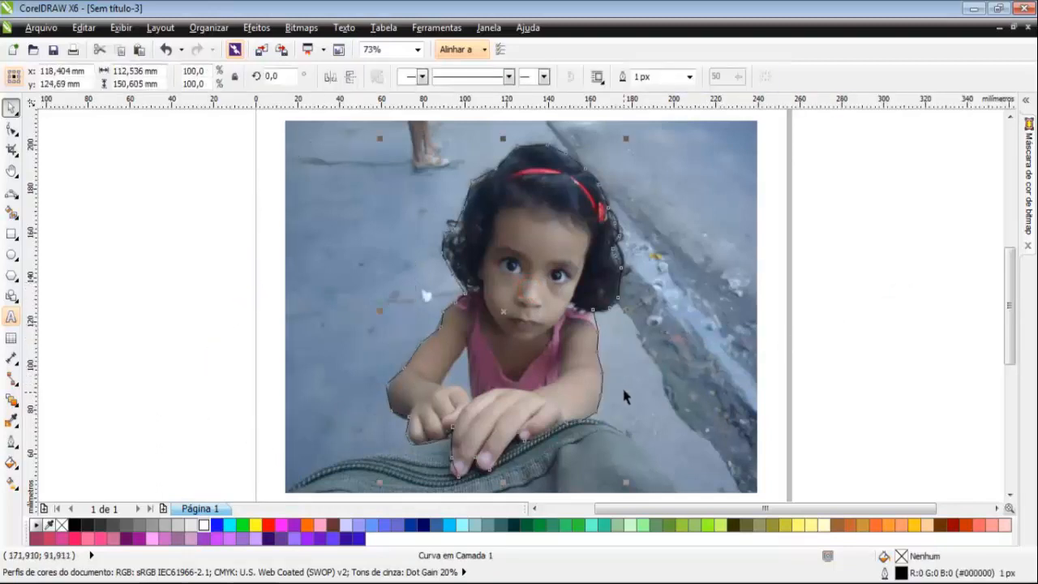
key("ctrl+z")
left_click(647, 243, "shift")
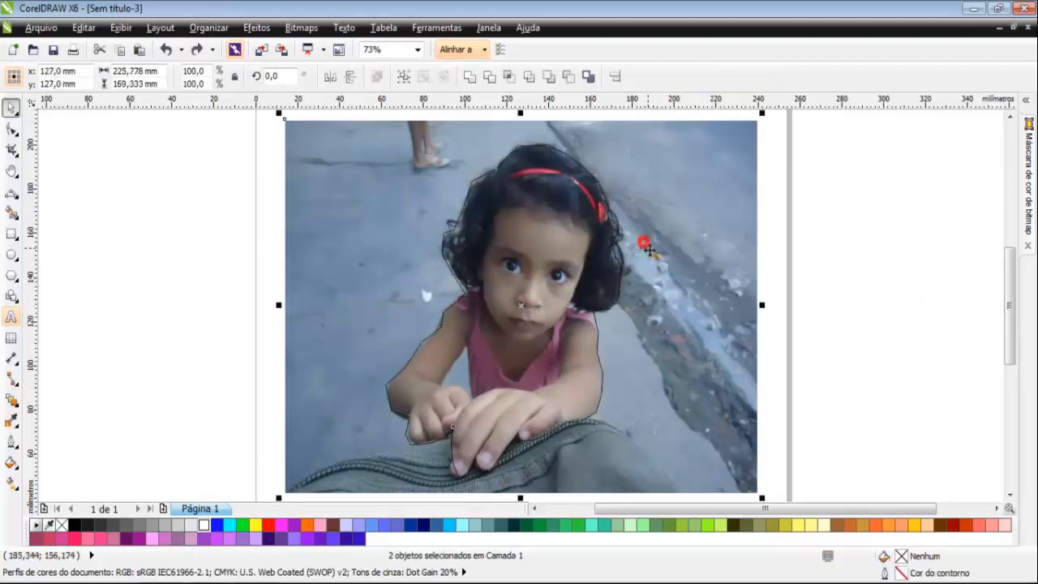
left_click(510, 76)
left_click(855, 289)
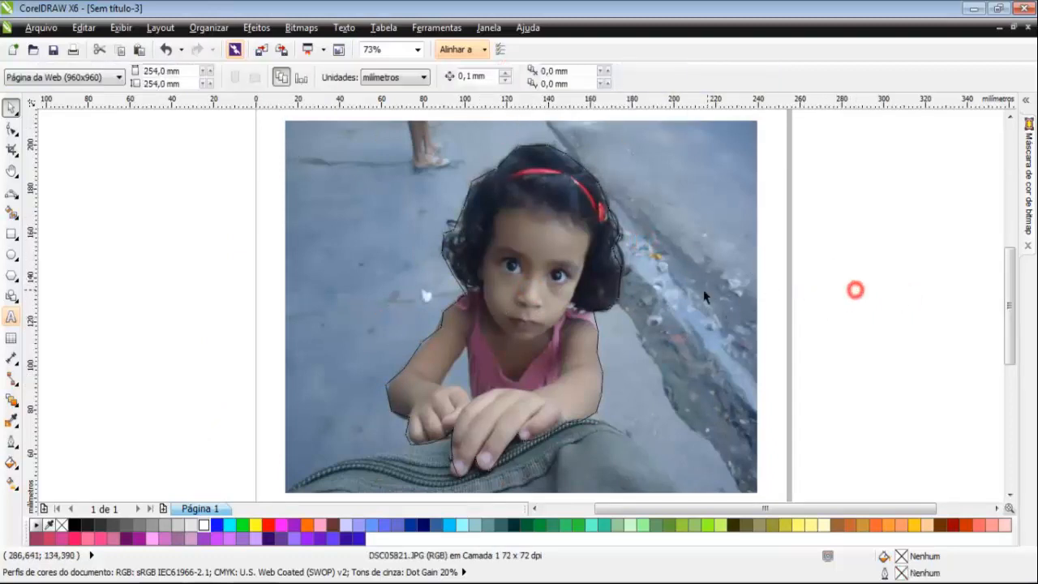
Delete the original photo and the traced outline curve, keeping only the cut-out of the girl
left_click(699, 290)
key("Delete")
left_click(817, 308)
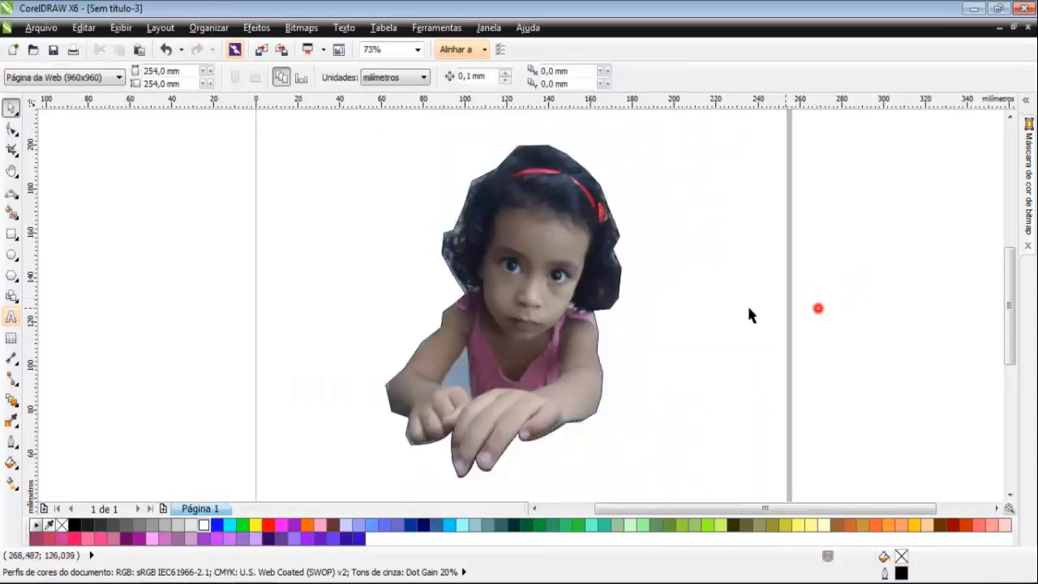
left_click(535, 345)
left_click(736, 322)
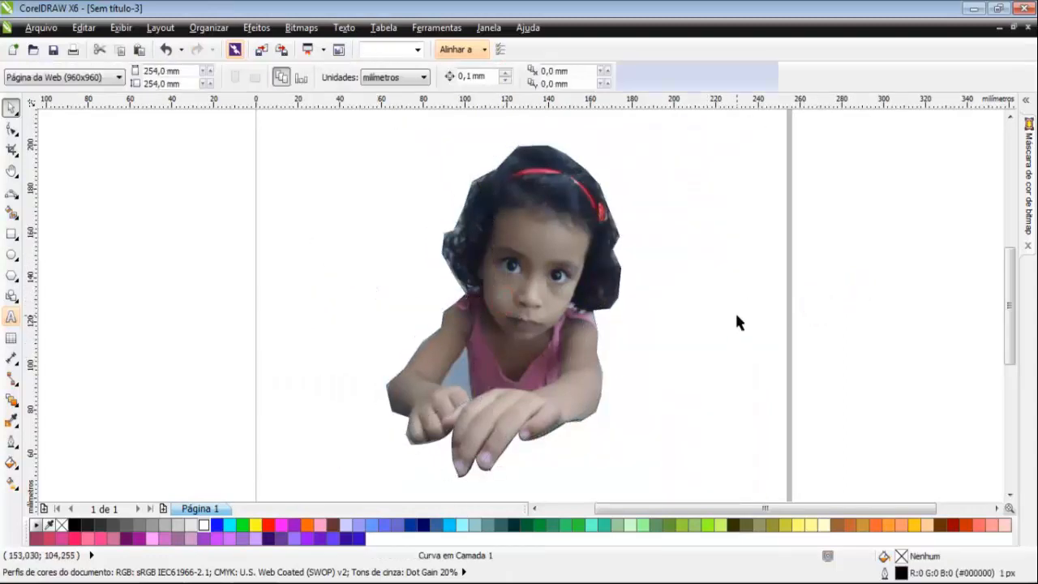
Examine the edges of the girl's cut-out up close around the arm, hair, face and shoulders
left_click_drag(1010, 329, 1011, 312)
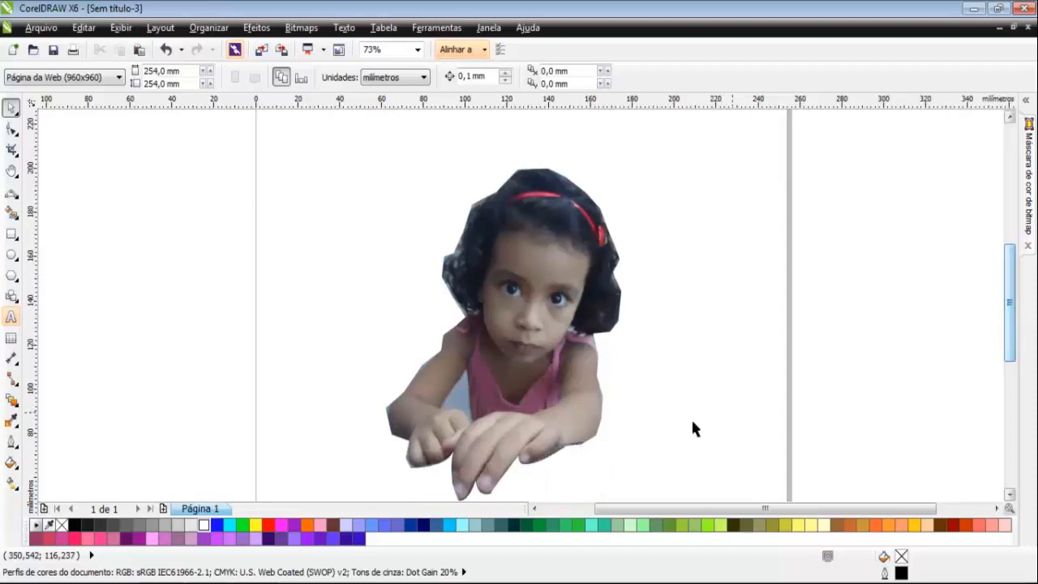
scroll(371, 433, "up", 3)
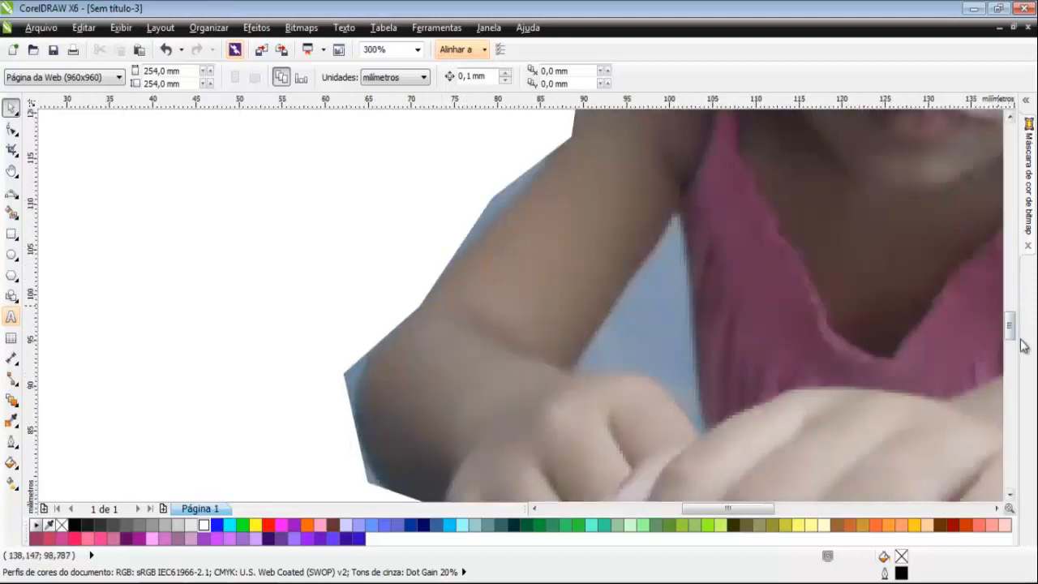
left_click_drag(1011, 341, 1010, 298)
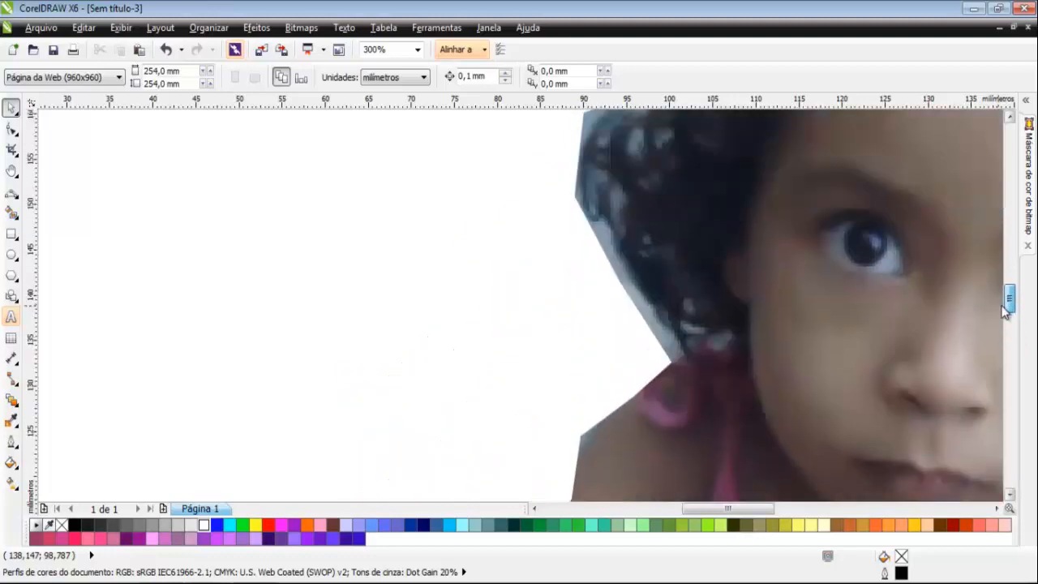
key("h")
left_click_drag(714, 297, 506, 230)
mouse_move(596, 327)
left_mouse_down()
mouse_move(489, 297)
mouse_move(510, 251)
left_mouse_up()
left_click_drag(581, 431, 556, 297)
mouse_move(546, 471)
left_mouse_down()
mouse_move(521, 341)
mouse_move(611, 222)
left_mouse_up()
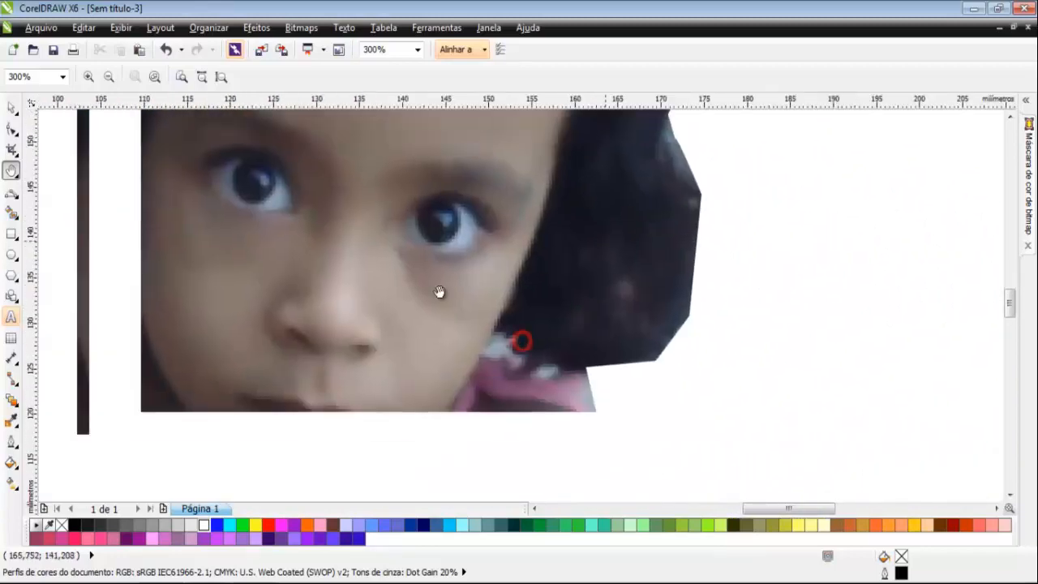
left_click_drag(440, 290, 586, 283)
left_click_drag(463, 331, 556, 301)
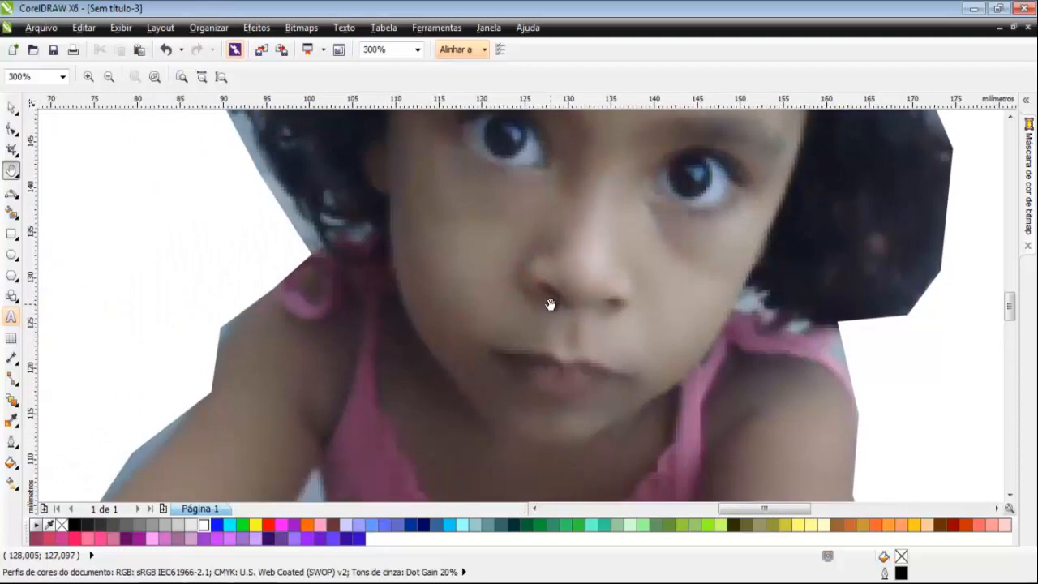
key("F4")
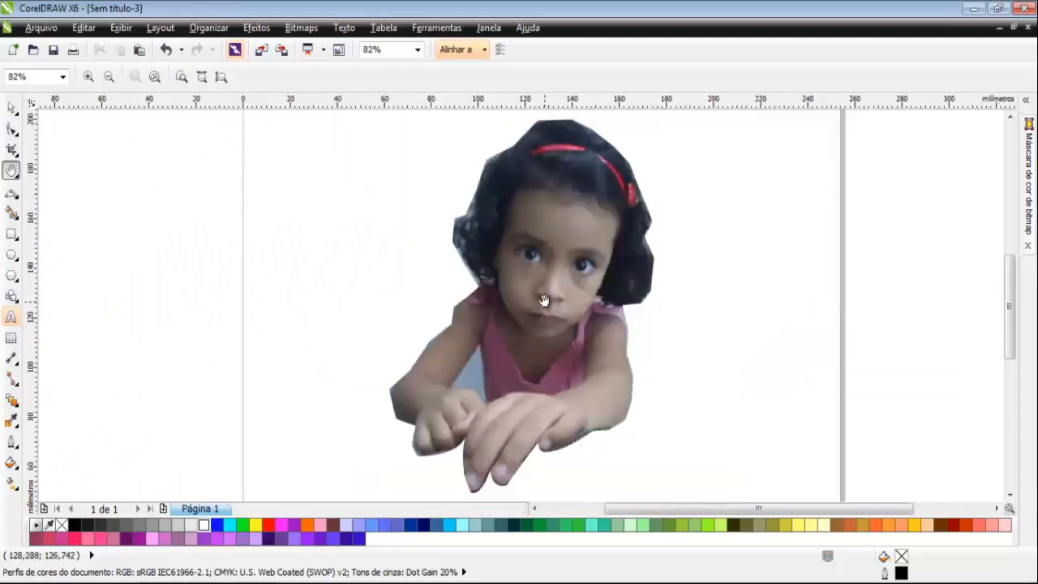
Undo the deletions and the intersection to restore the original photo and the traced outline
key("ctrl+z")
key("ctrl+z")
key("ctrl+z")
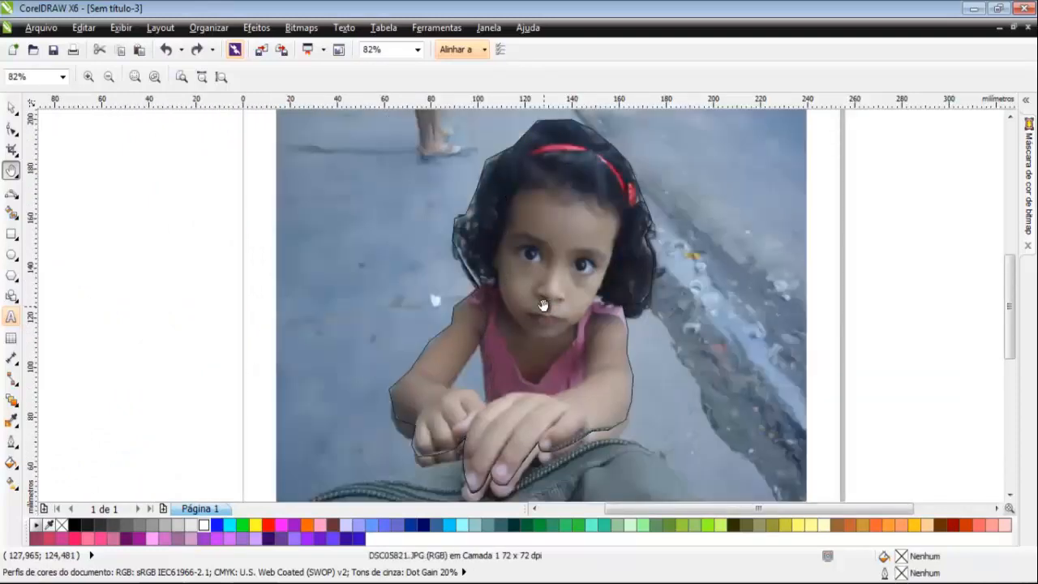
Clear the selection of both objects and delete only the traced outline around the girl, keeping the full photo
key("ctrl+a")
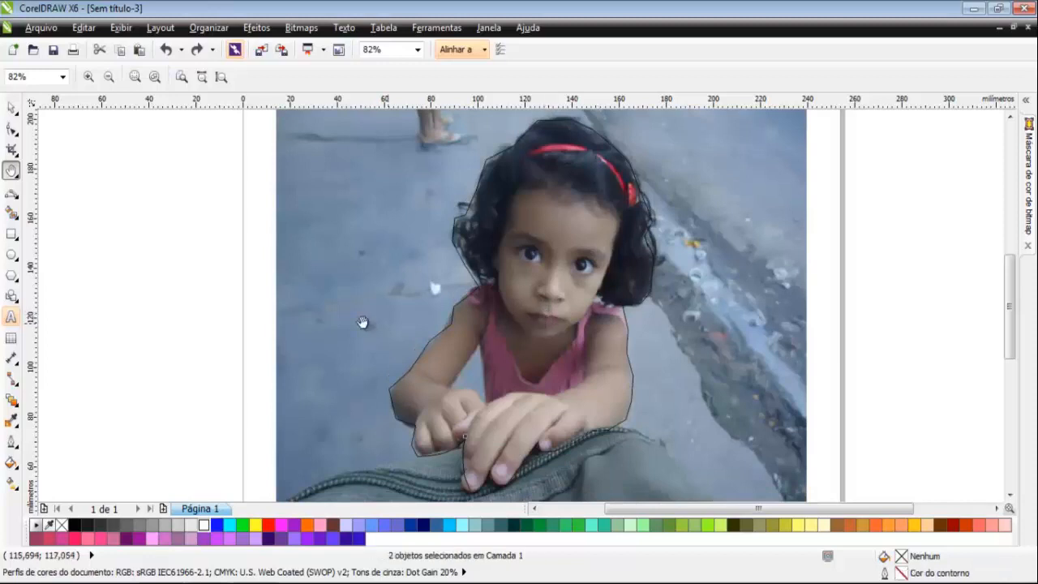
left_click(12, 108)
left_click(60, 176)
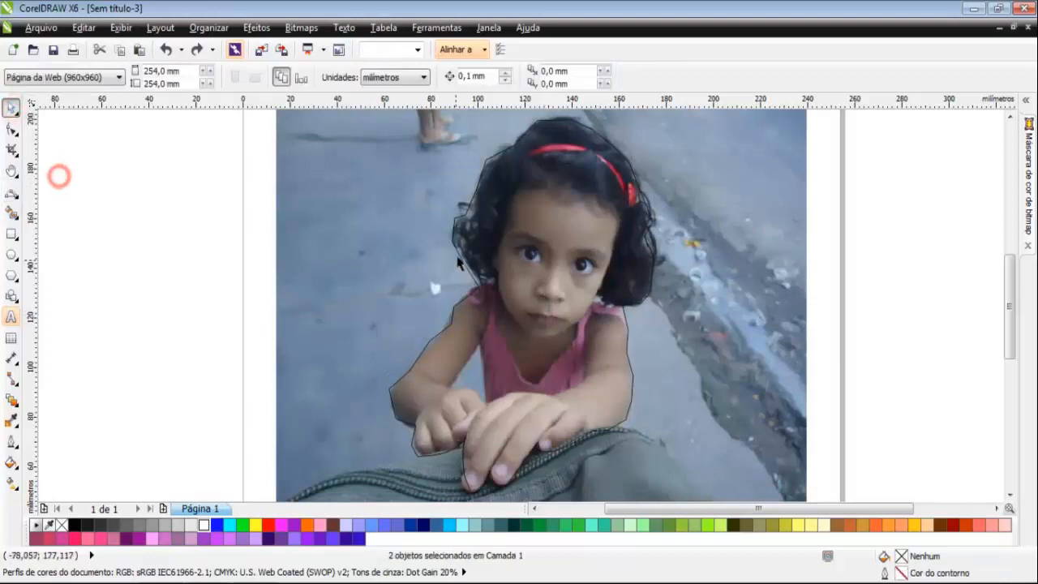
left_click(461, 255)
left_click(644, 318)
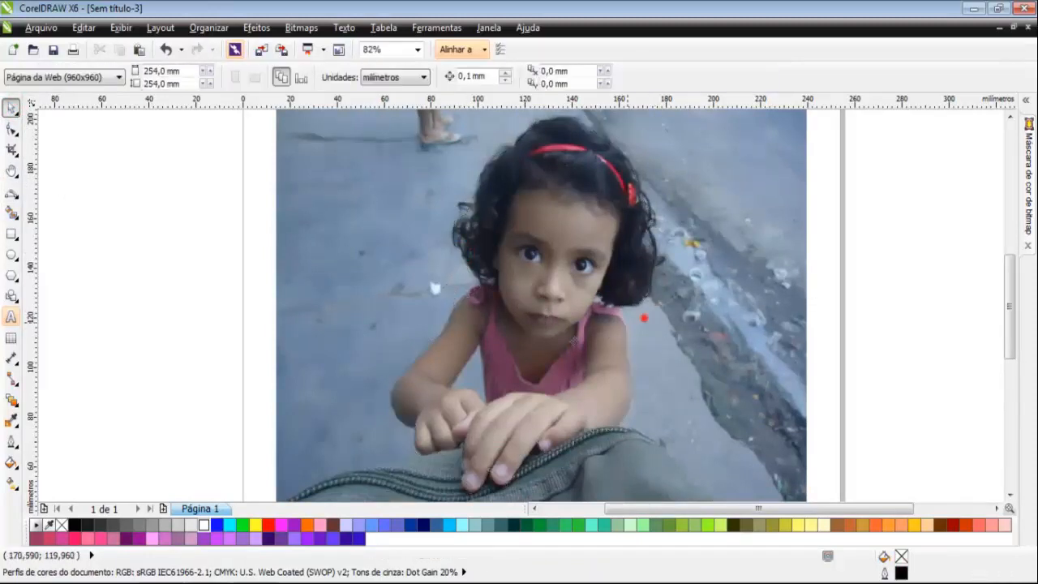
Centre the girl's photo on the page and deselect it
key("p")
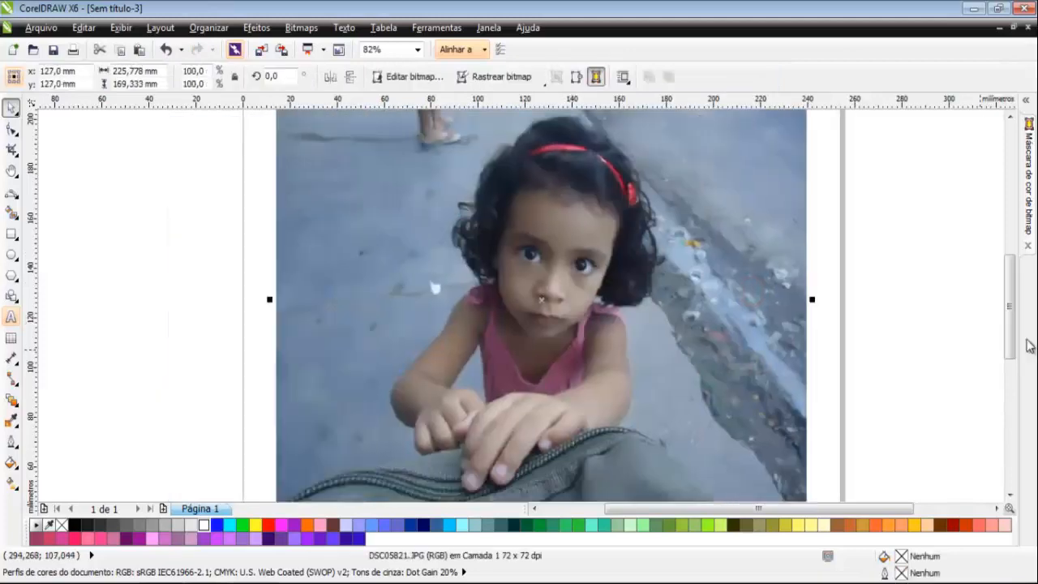
mouse_move(1008, 347)
left_mouse_down()
mouse_move(1004, 332)
mouse_move(1017, 348)
left_mouse_up()
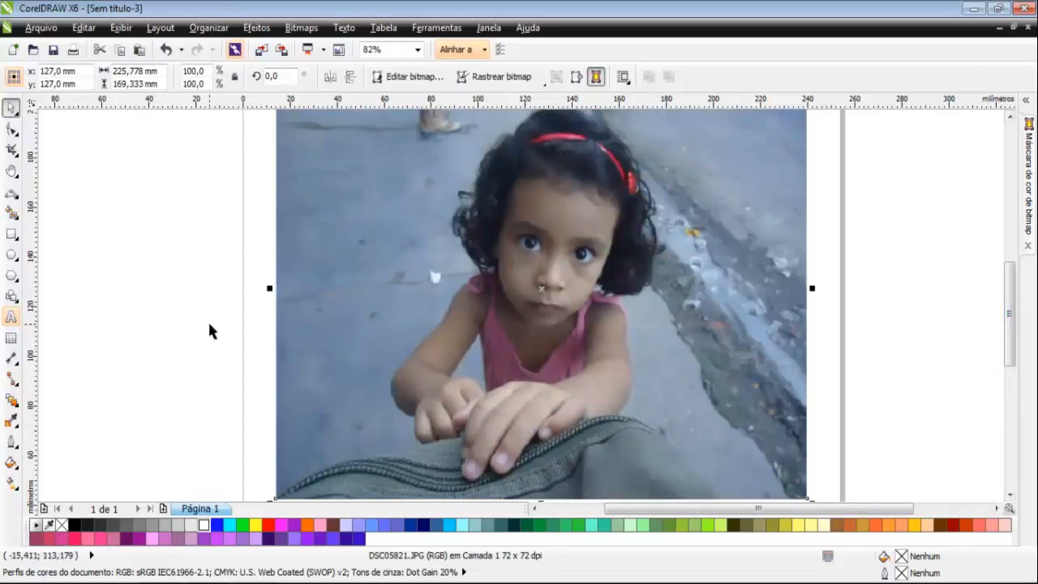
left_click(76, 235)
left_click(398, 234)
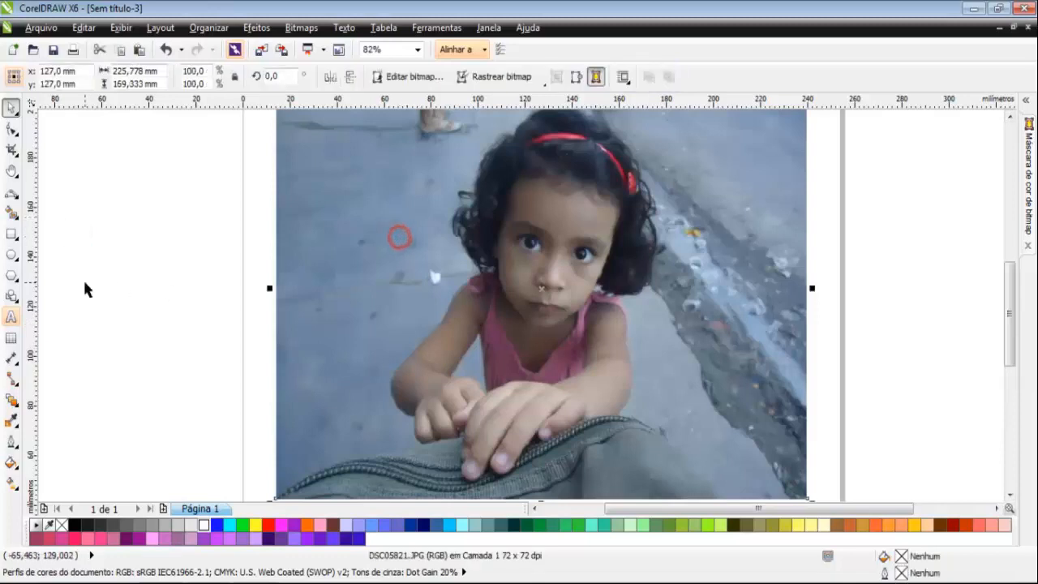
left_click(87, 281)
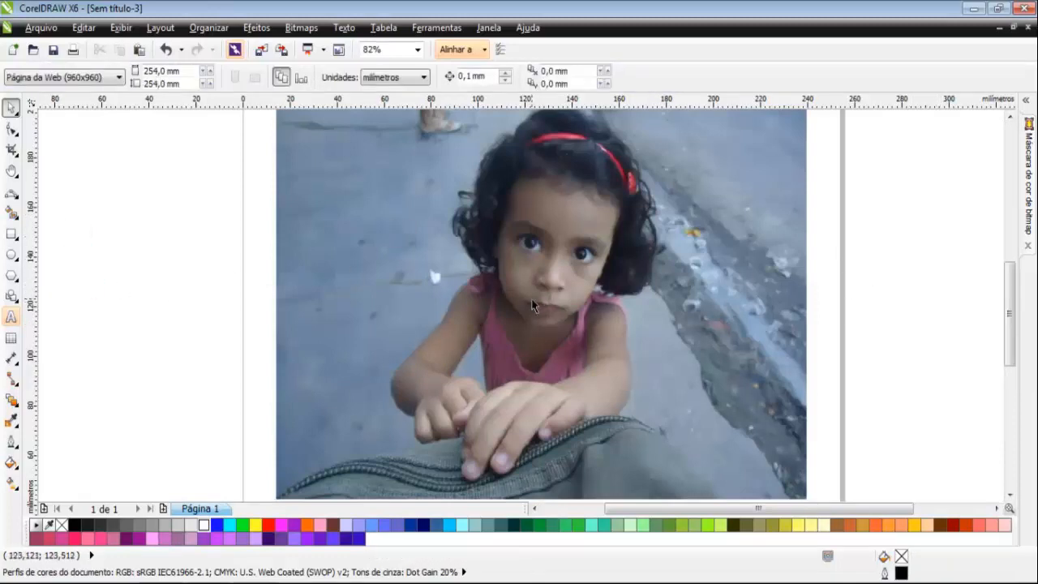
Open the girl's photo for bitmap editing in Corel PHOTO-PAINT and maximize both the image and the program window
left_click(488, 267)
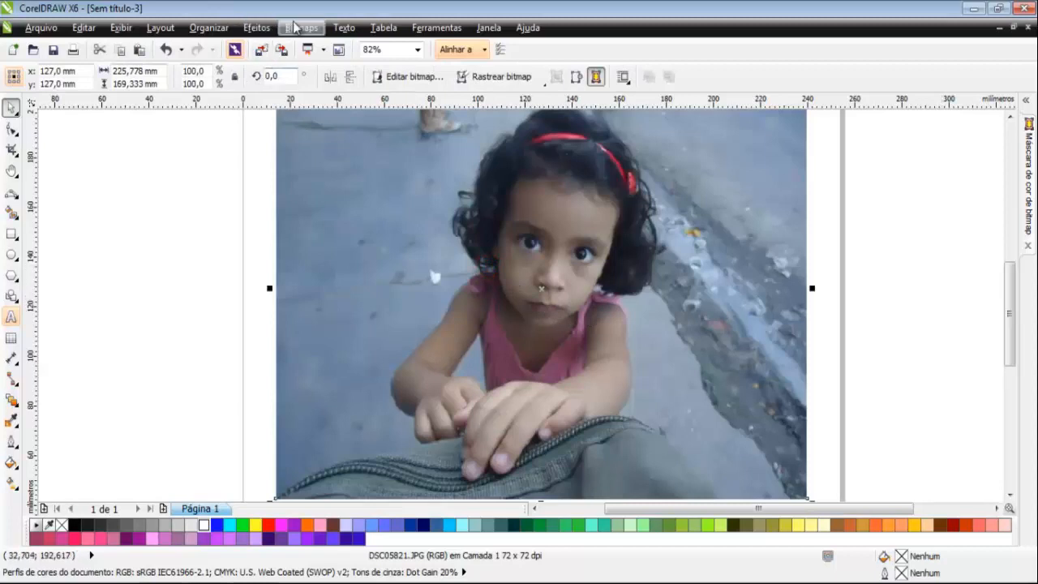
left_click(303, 29)
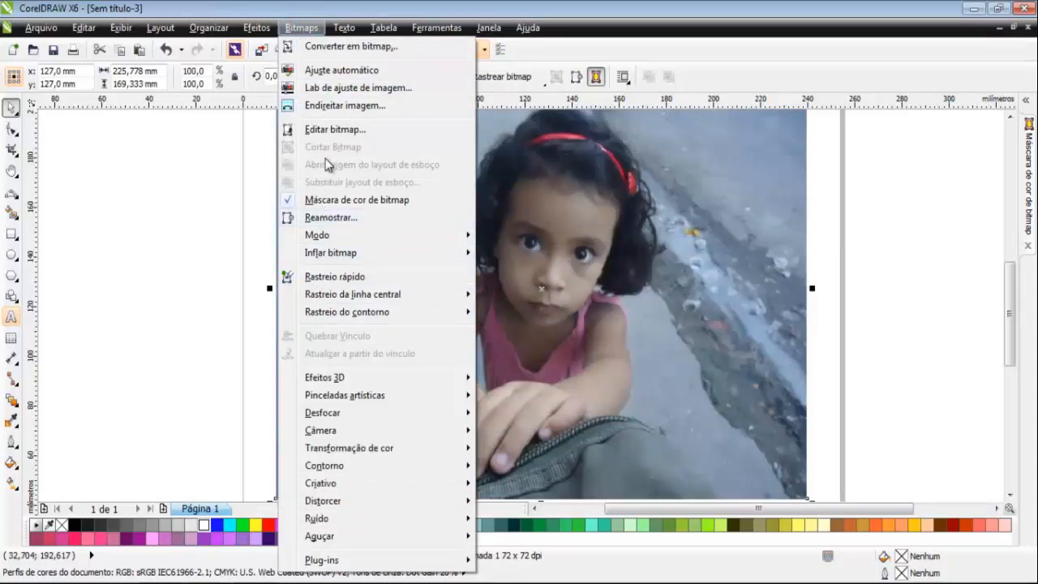
left_click(376, 132)
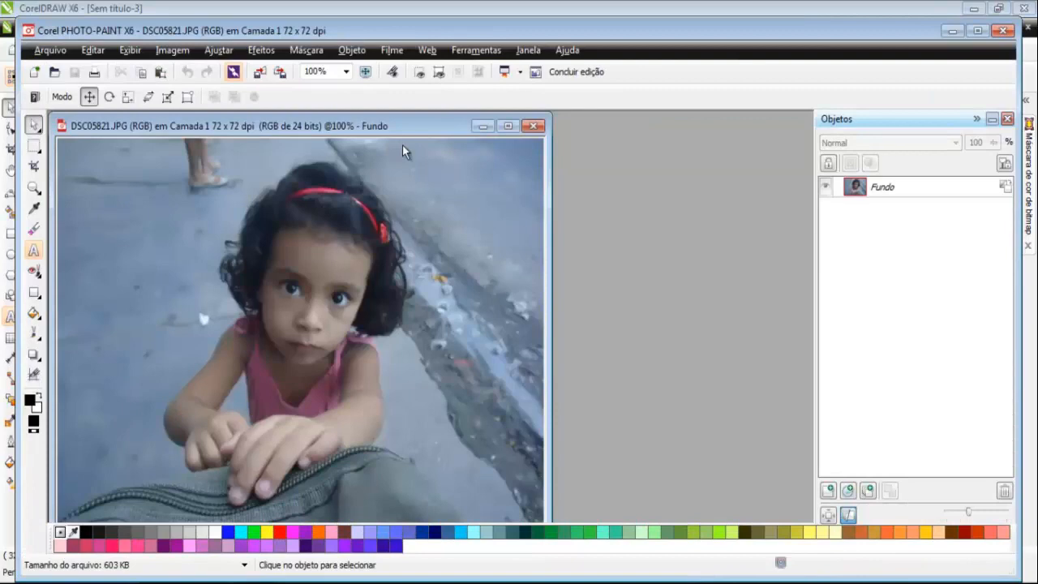
left_click(508, 126)
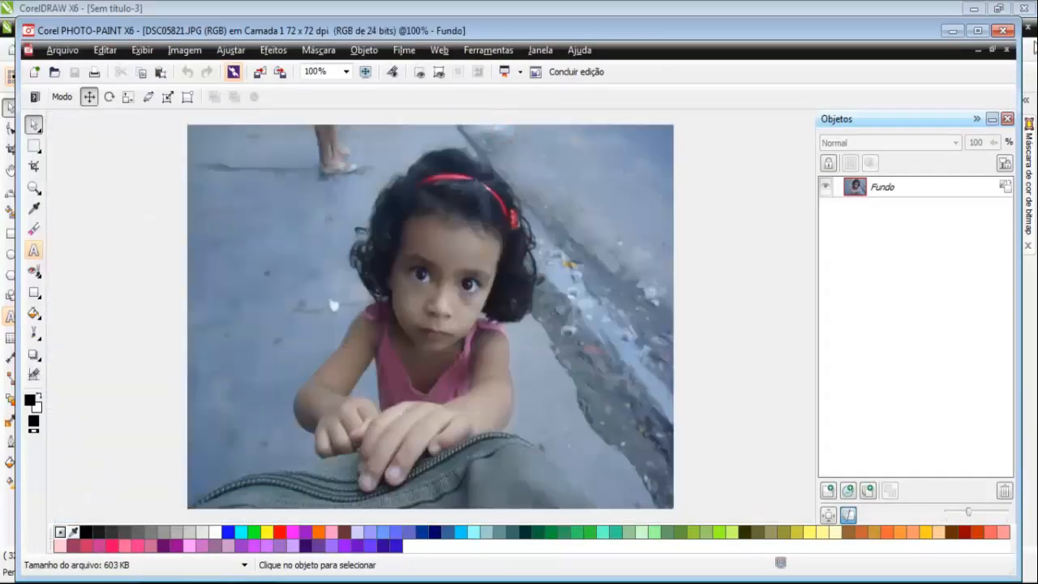
left_click(976, 31)
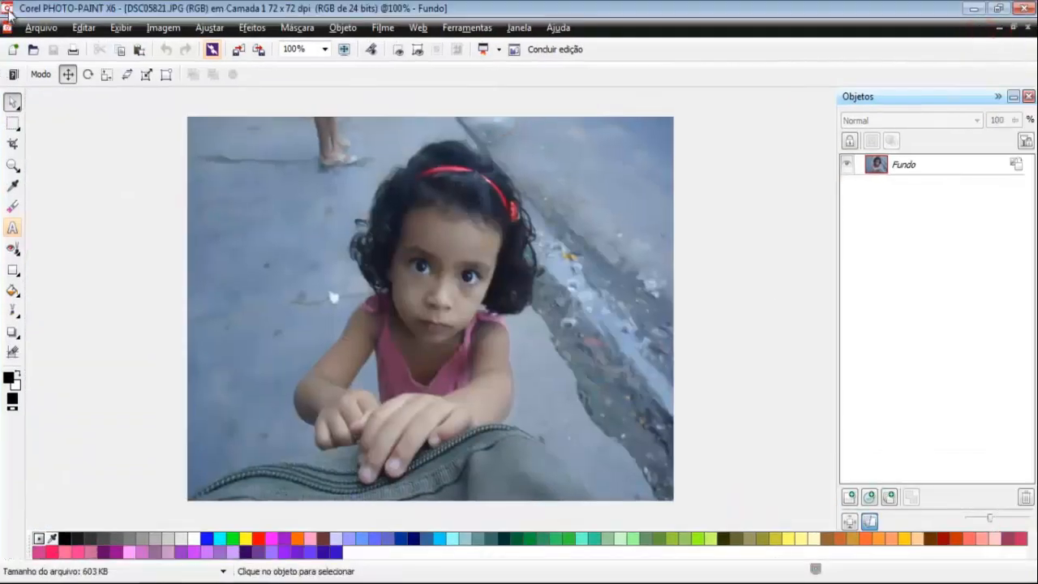